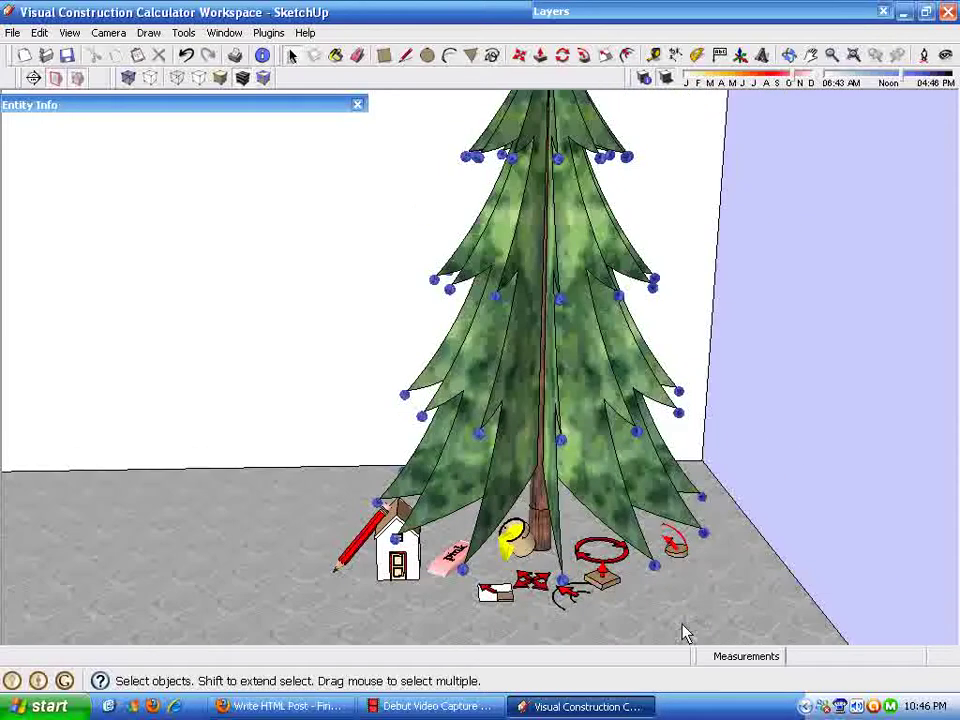
# - Select and delete the entire Christmas tree scene, then turn shadows off
pyautogui.hotkey('ctrl', 'a')
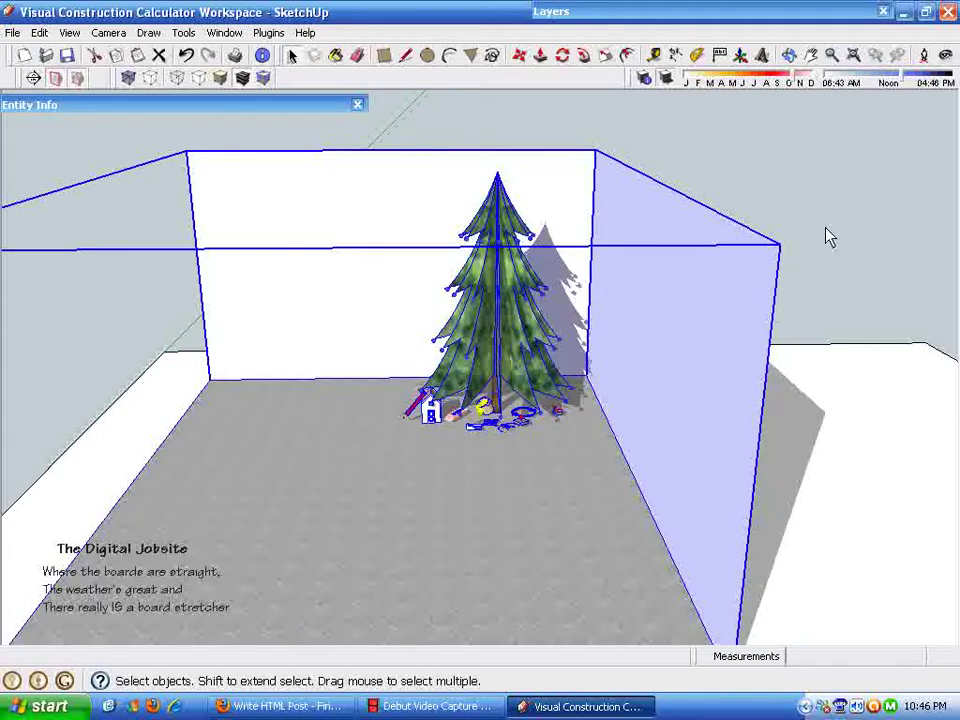
pyautogui.press('Delete')
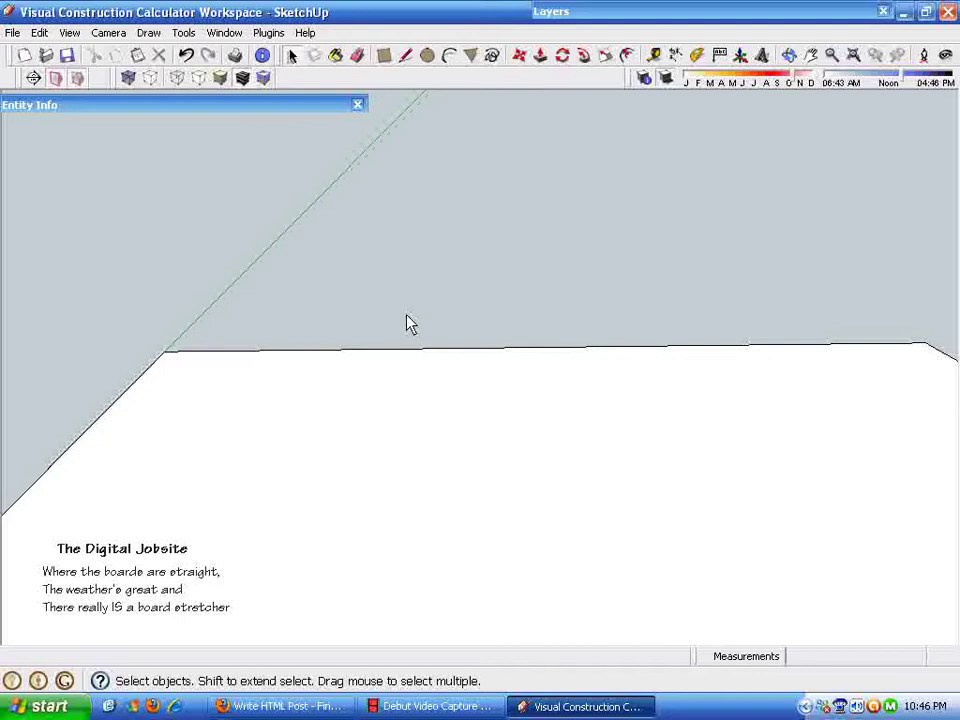
pyautogui.click(666, 78)
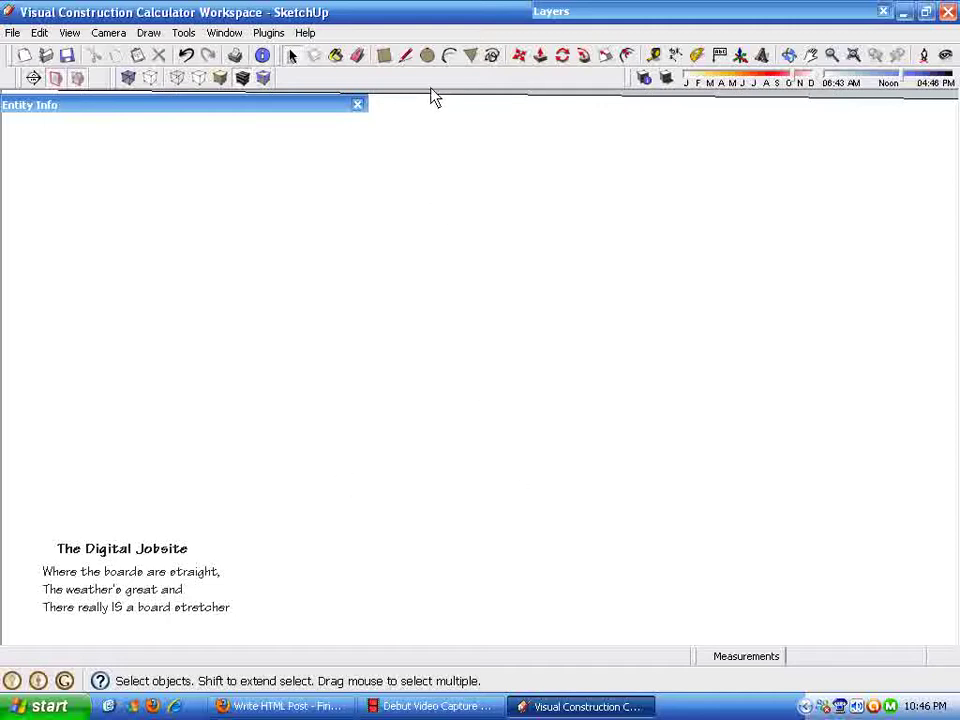
# - Draw a straight line with the Line tool, entering a length of 137 13/16
pyautogui.click(406, 57)
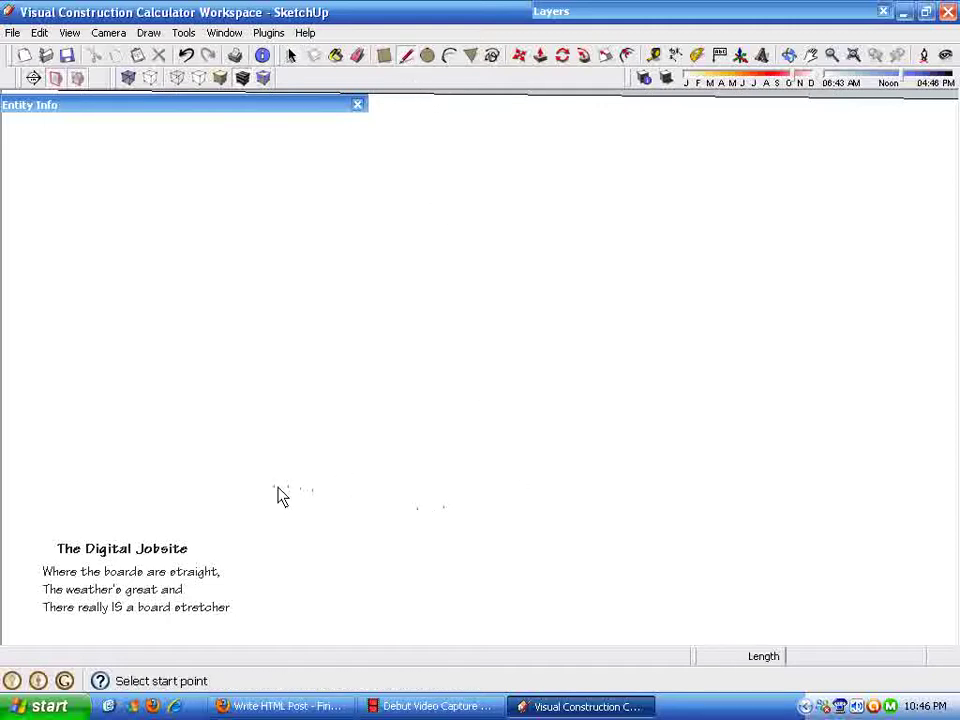
pyautogui.click(127, 462)
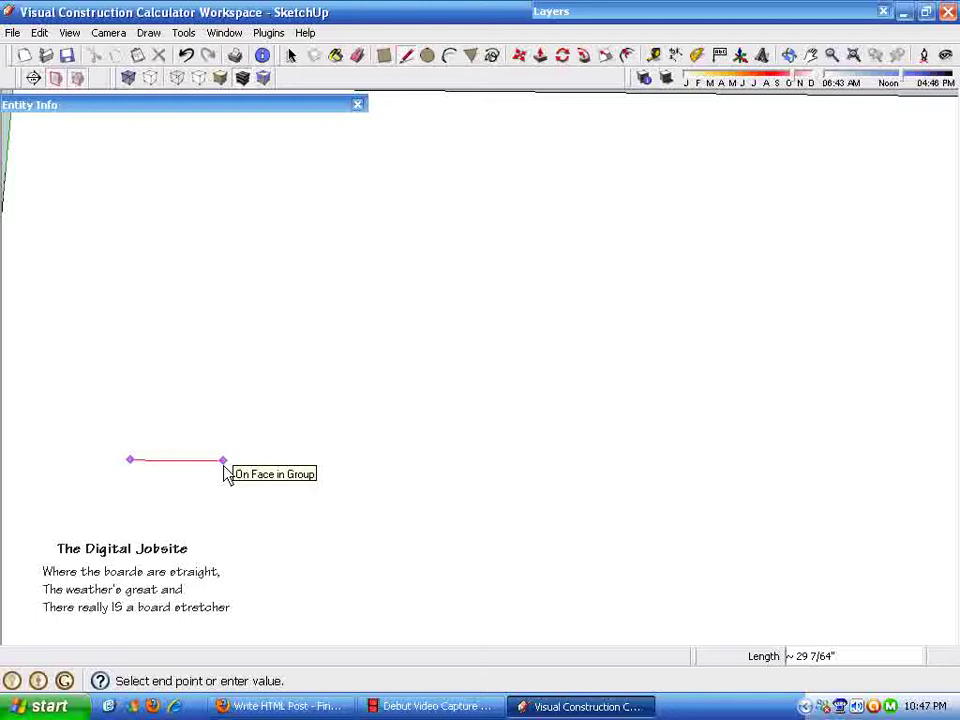
pyautogui.scroll(1, 228, 472)
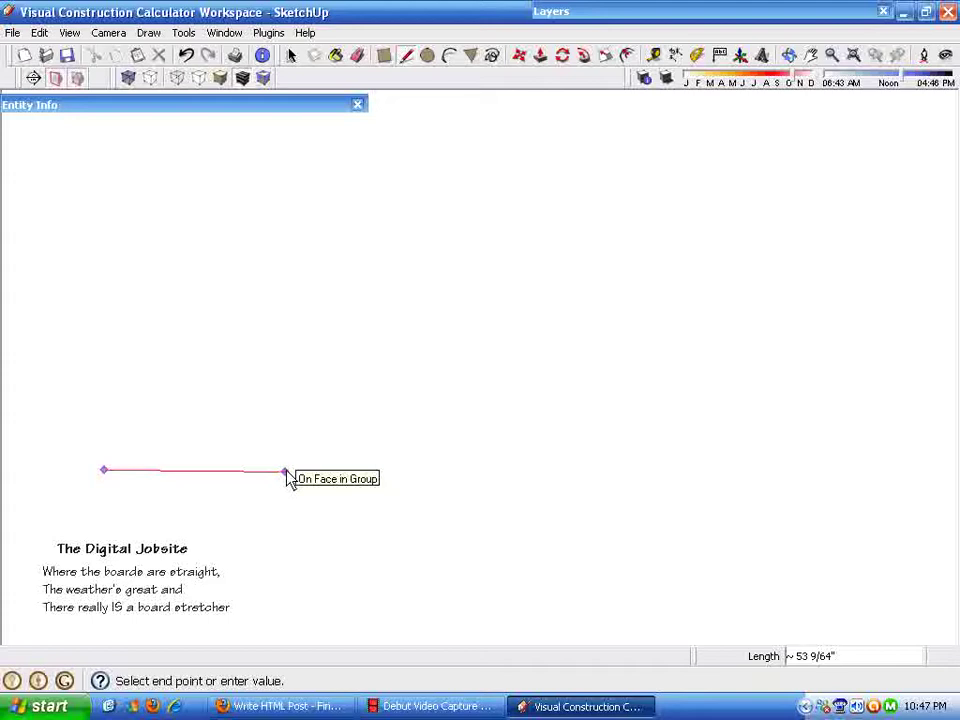
pyautogui.write('137')
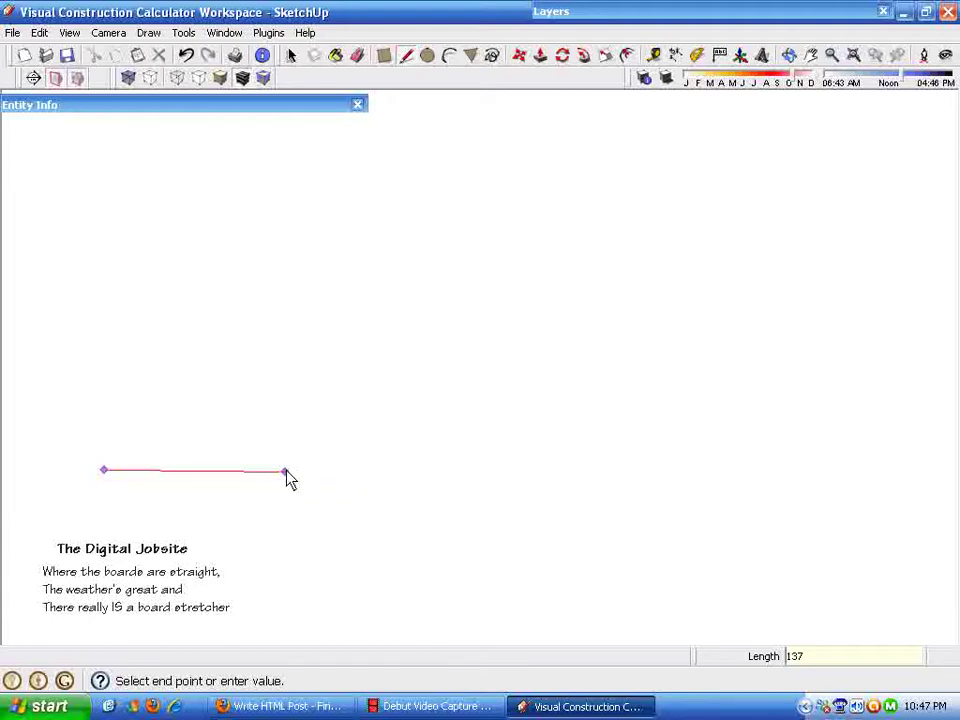
pyautogui.write(' 13/16')
pyautogui.press('Return')
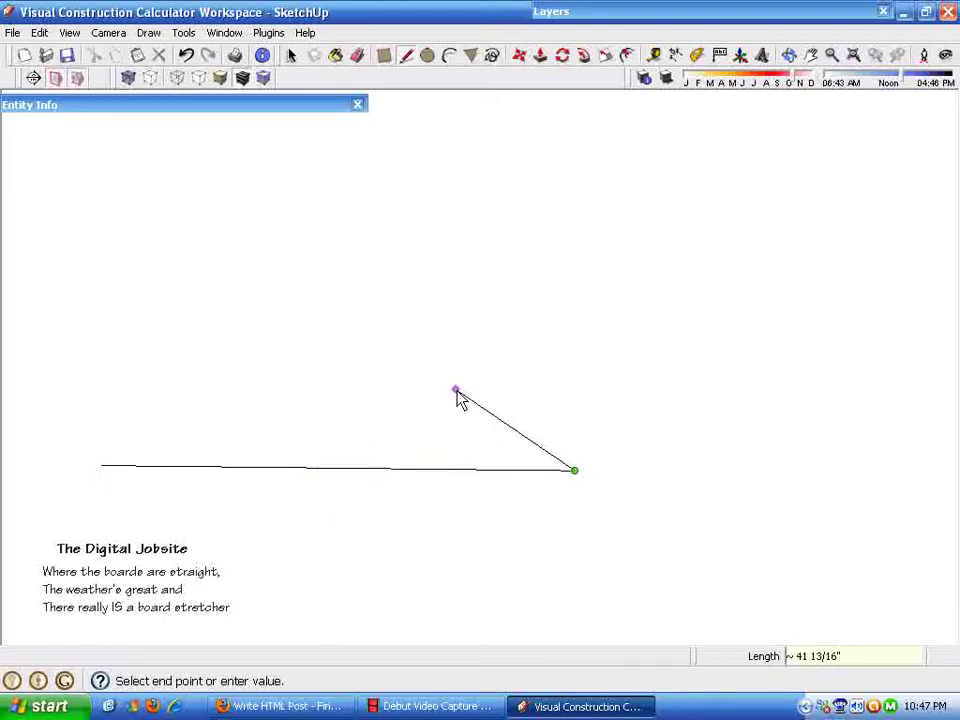
pyautogui.press('space')
pyautogui.scroll(2, 272, 111)
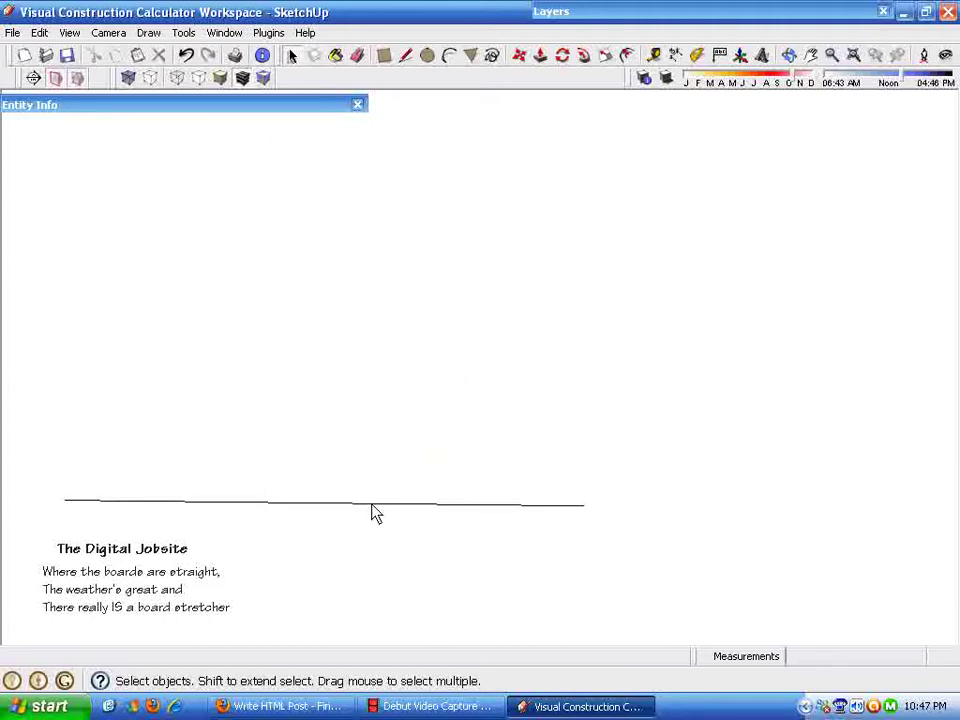
# - Show the line's 137 13/16 length in Entity Info and divide it into 10 segments
pyautogui.rightClick(373, 511)
pyautogui.click(412, 516)
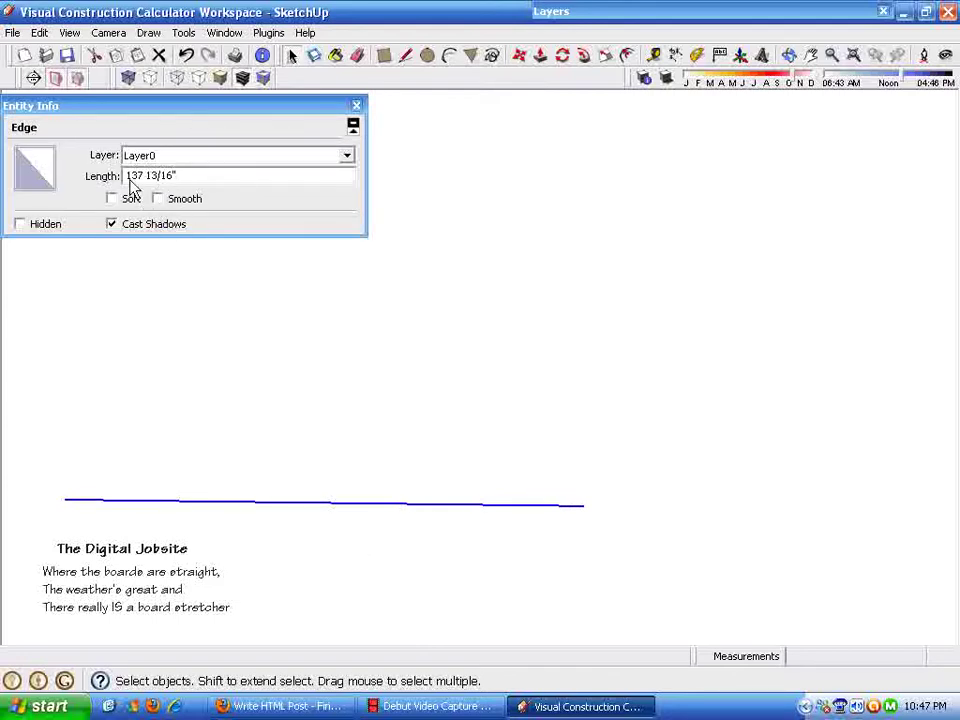
pyautogui.moveTo(397, 507); pyautogui.dragTo(440, 478, button='middle')
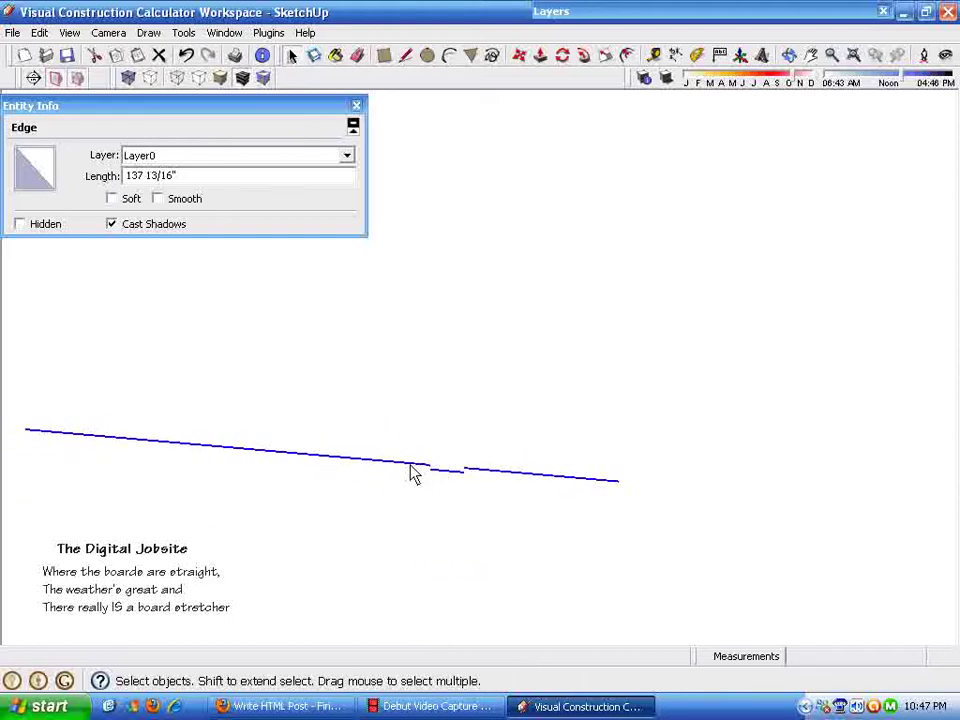
pyautogui.rightClick(414, 470)
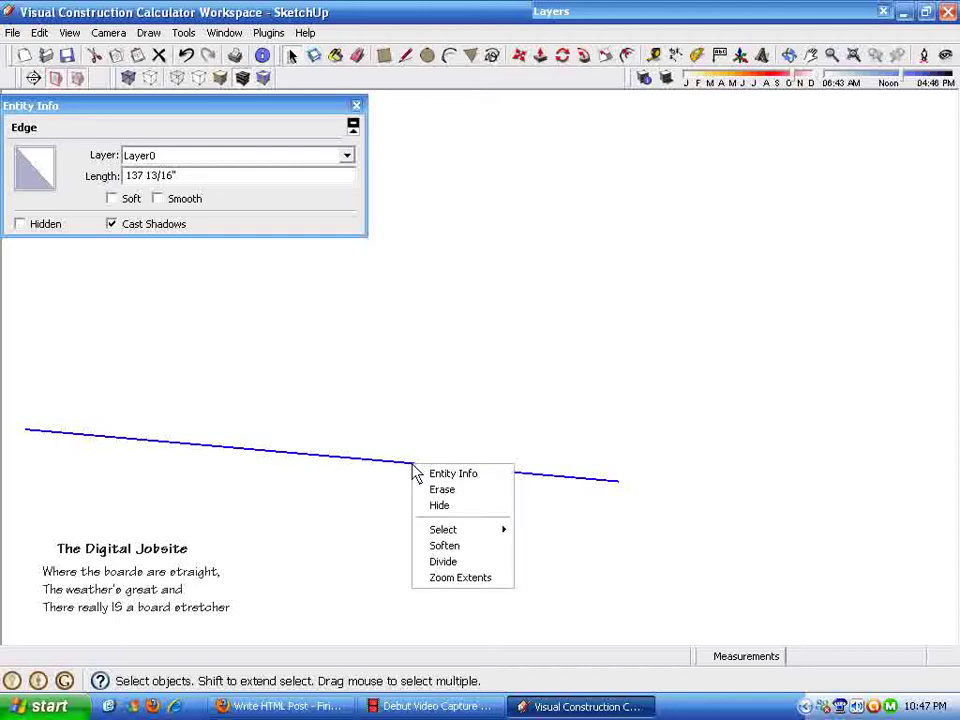
pyautogui.click(456, 563)
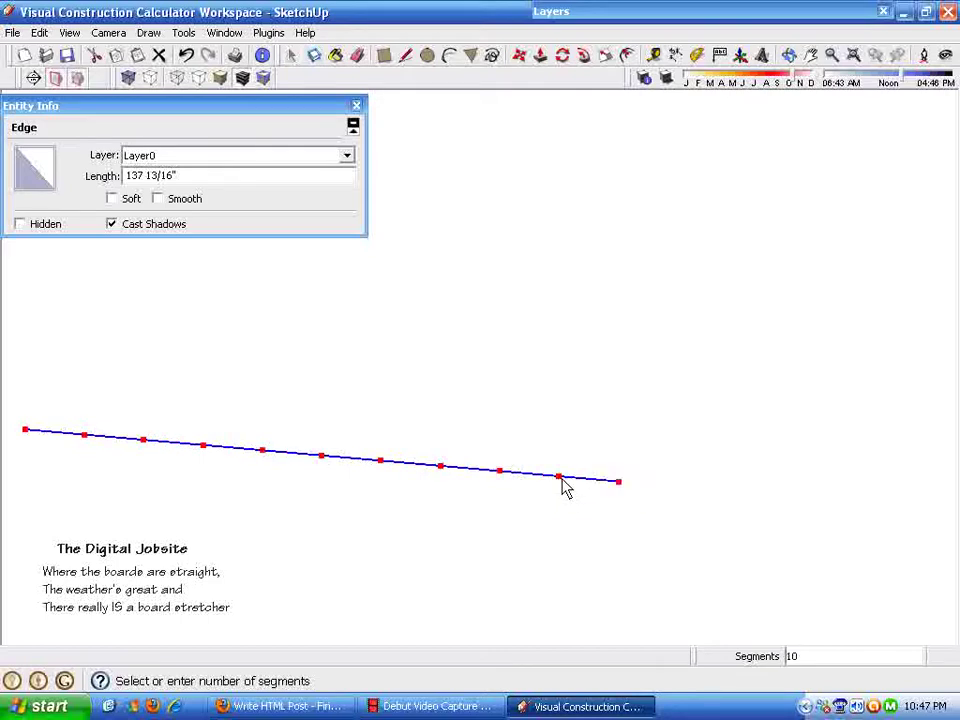
pyautogui.click(566, 484)
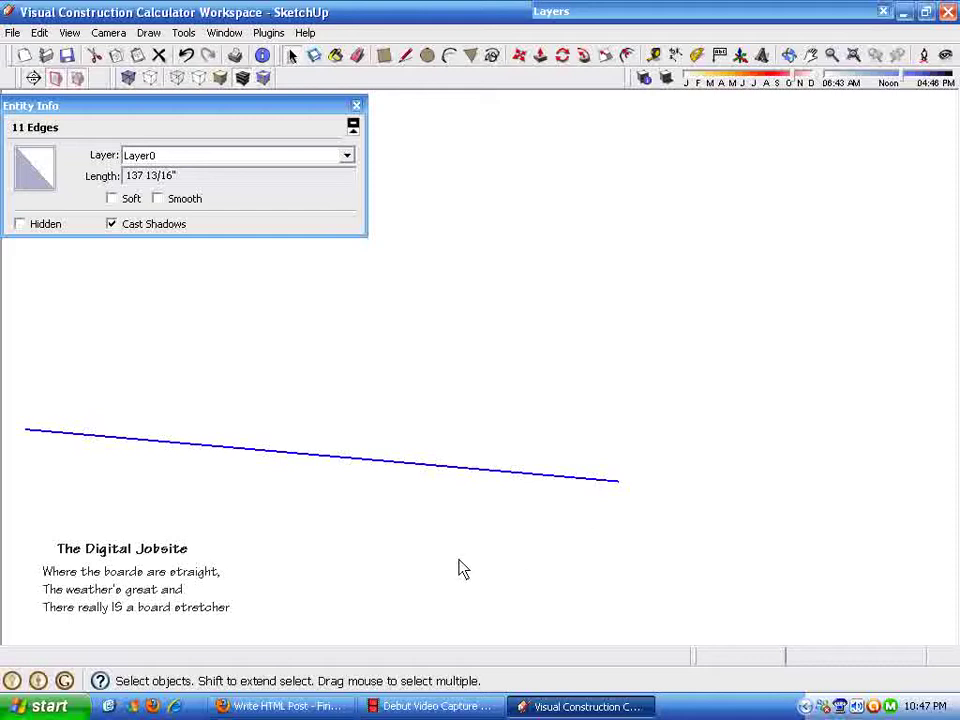
# - Select the rightmost divided segment and read its length of about 12 17/32 inches
pyautogui.click(595, 483)
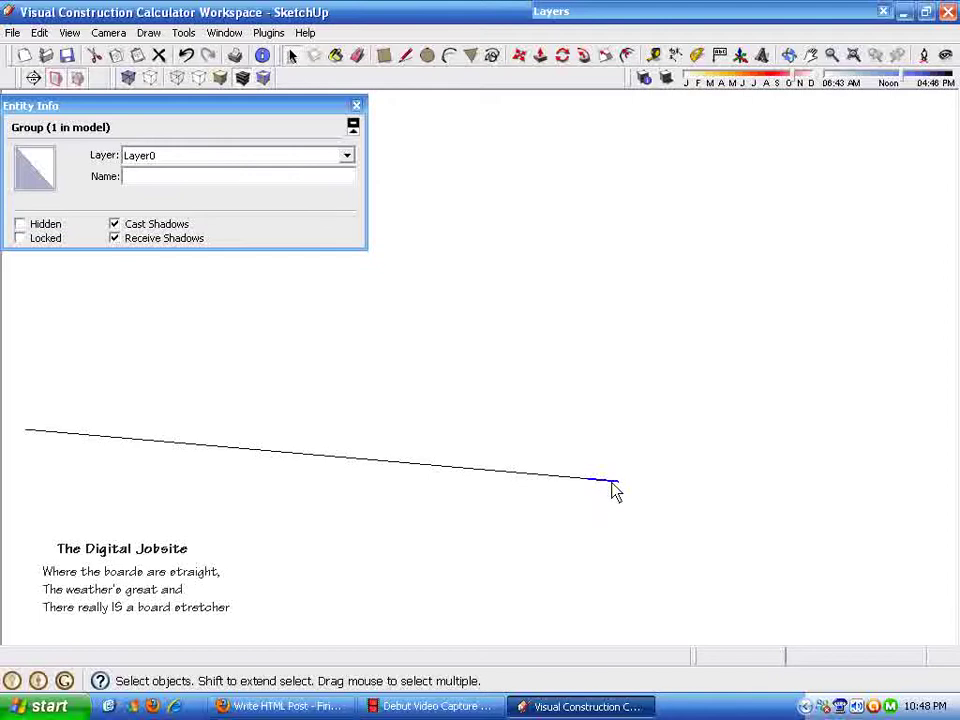
pyautogui.click(605, 484)
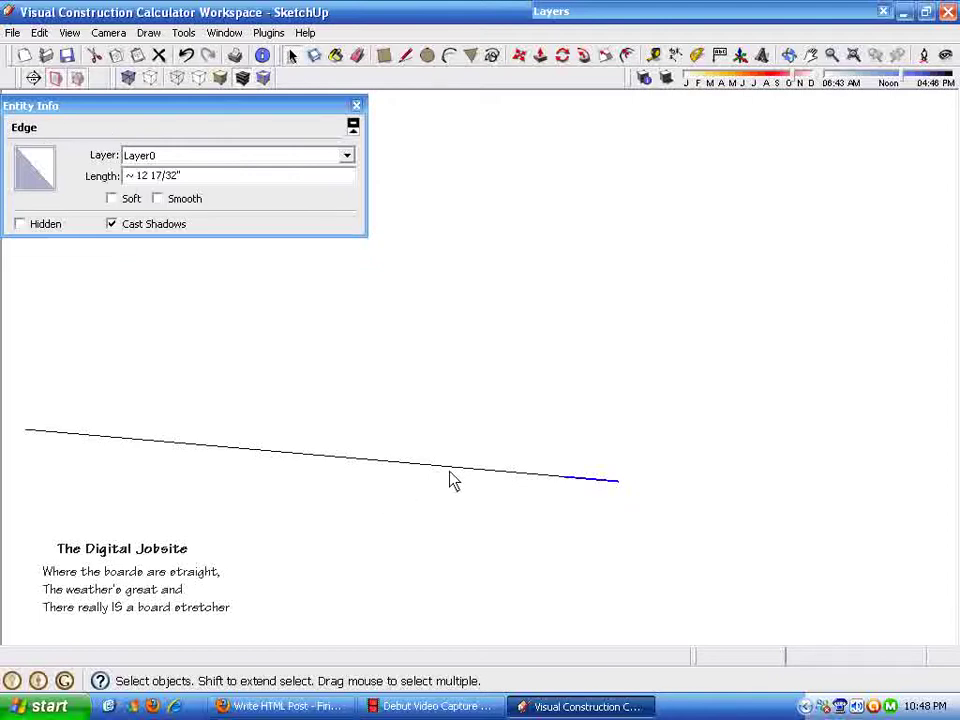
pyautogui.click(604, 482)
# - Set length precision to 1/16 inch in Model Info Units and select a segment to see its rounded length
pyautogui.click(226, 35)
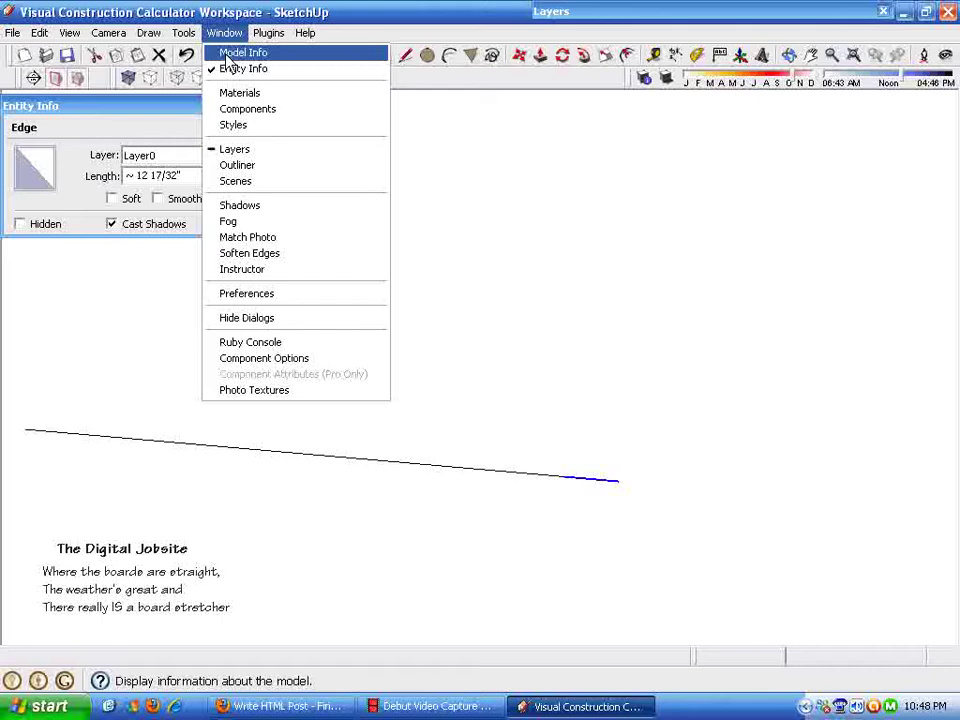
pyautogui.click(232, 54)
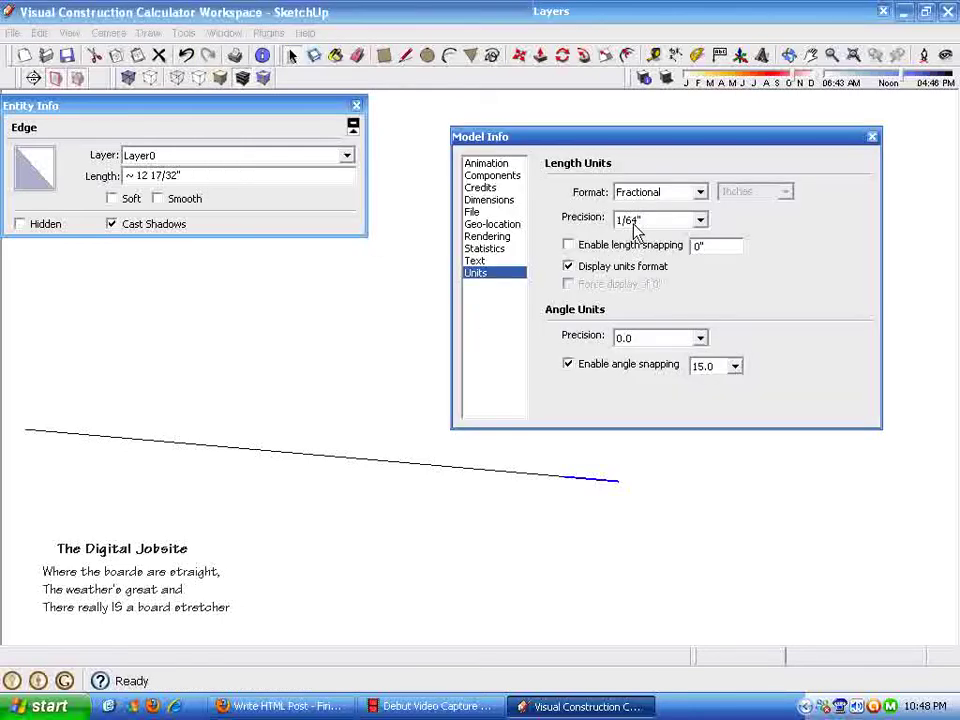
pyautogui.click(700, 221)
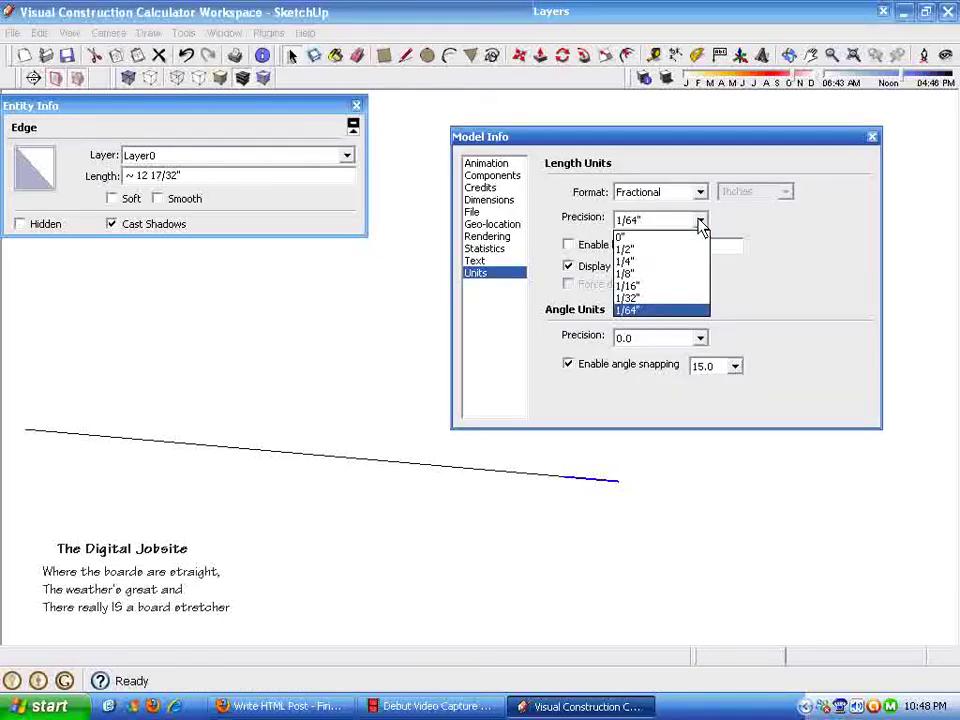
pyautogui.click(630, 287)
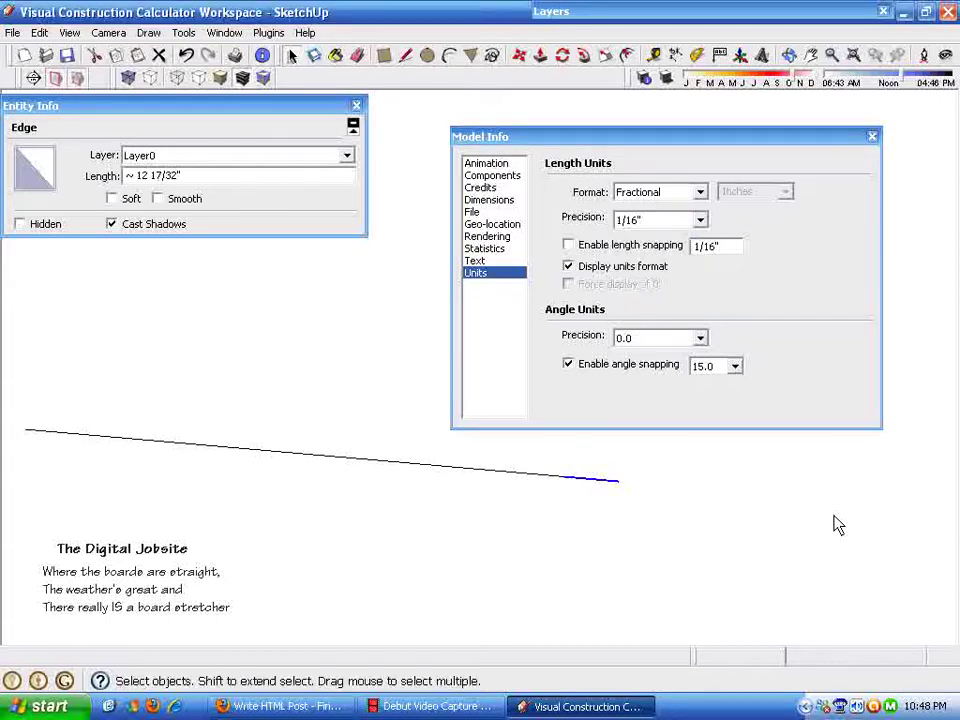
pyautogui.hotkey('ctrl', 'g')
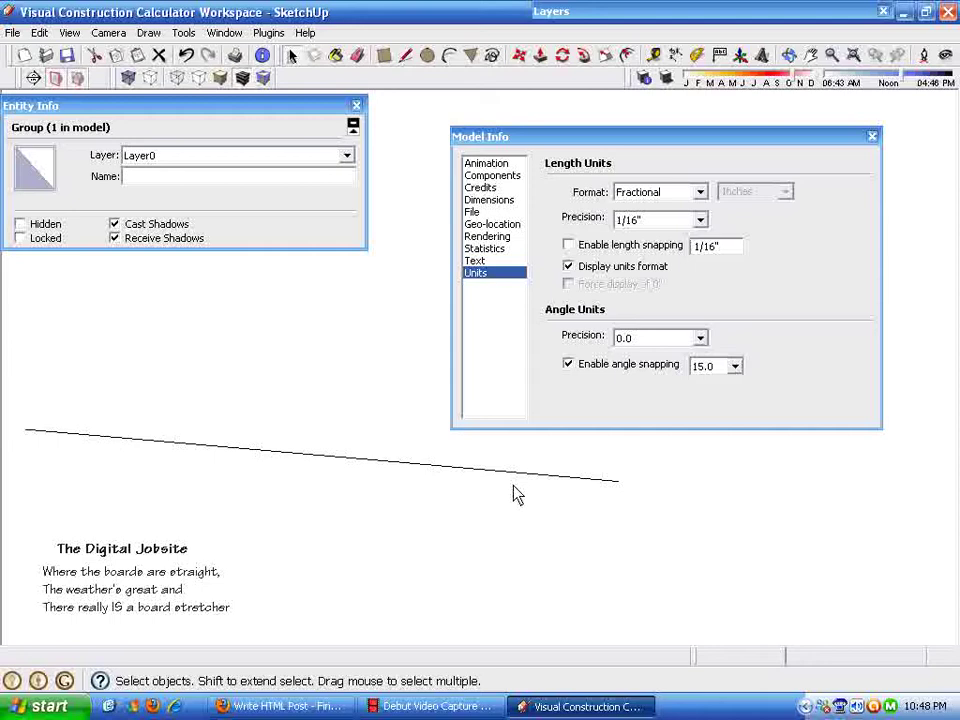
pyautogui.doubleClick(544, 477)
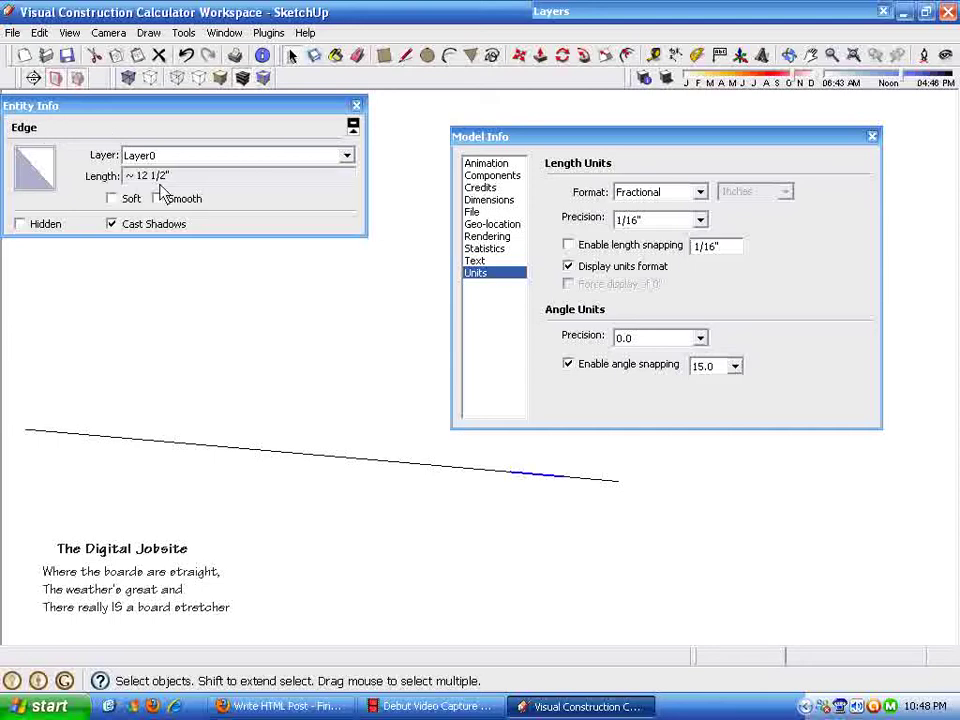
# - Restore 1/64 inch precision, reselect the rightmost segment (about 12 17/32"), and close Units
pyautogui.click(699, 221)
pyautogui.click(658, 311)
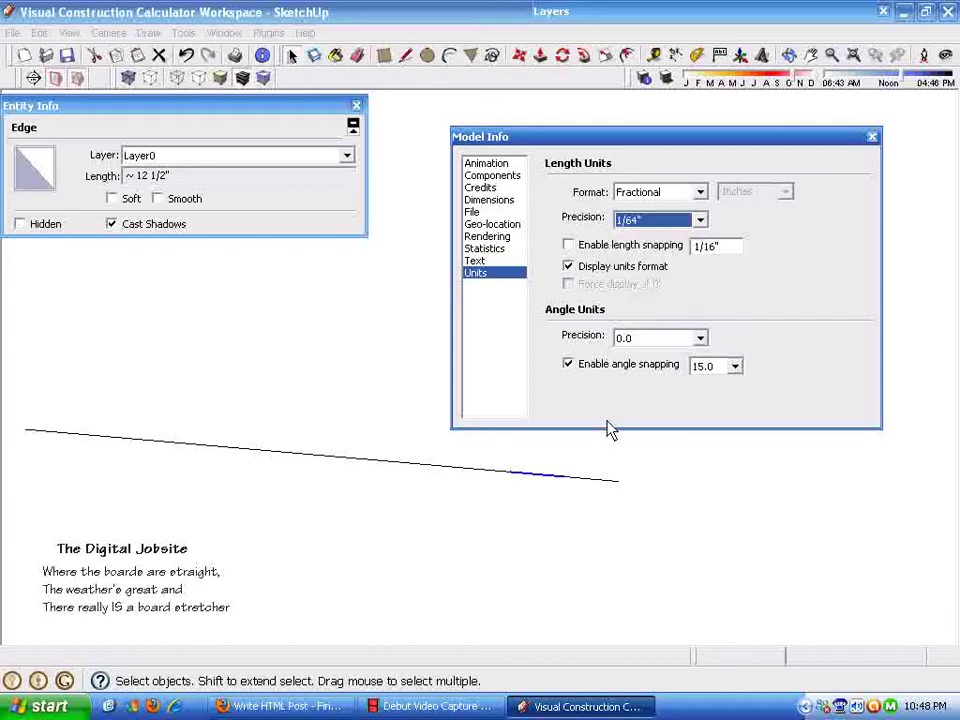
pyautogui.click(793, 489)
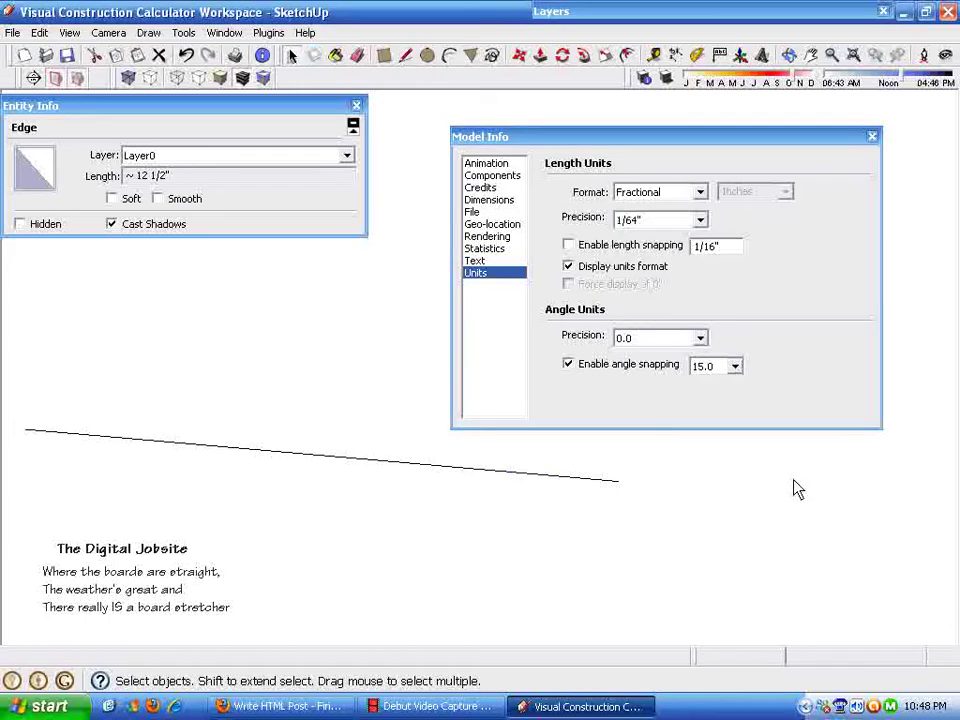
pyautogui.click(606, 481)
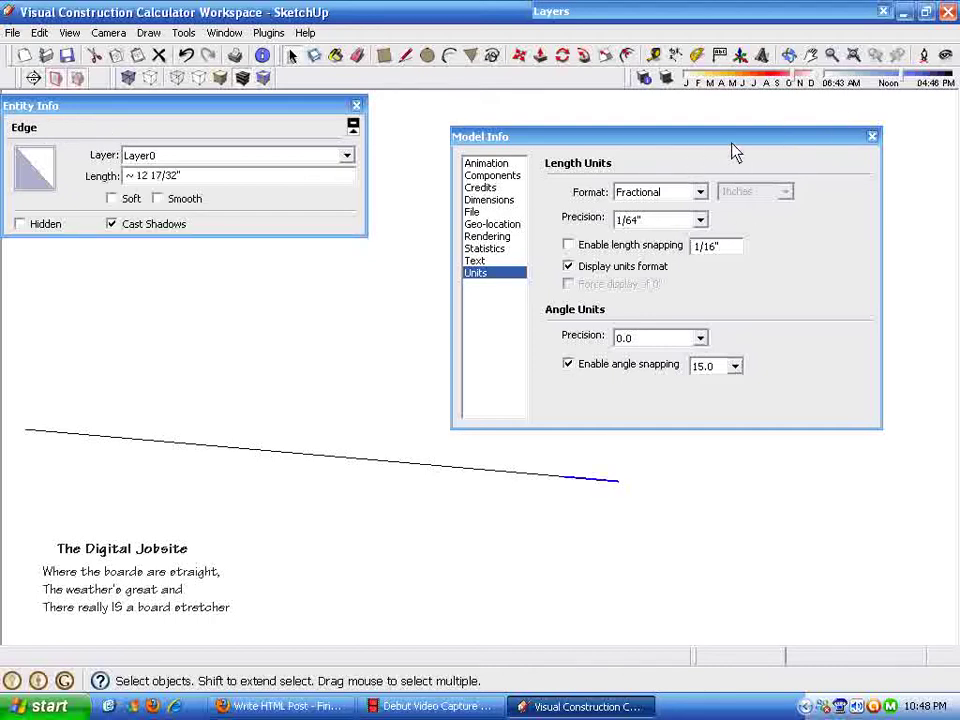
pyautogui.click(783, 143)
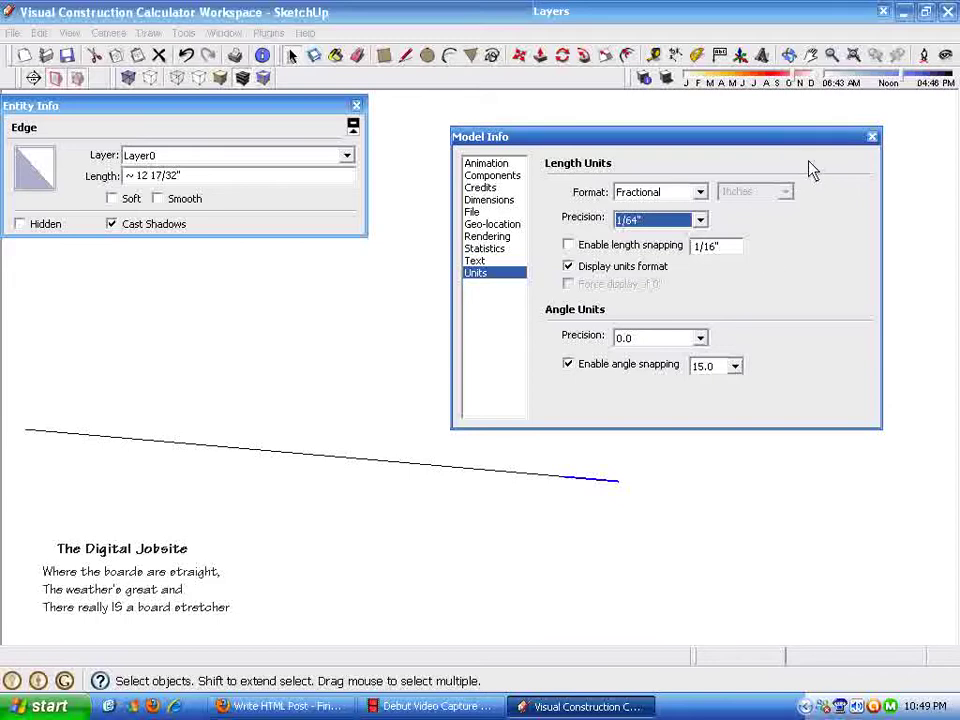
pyautogui.click(872, 138)
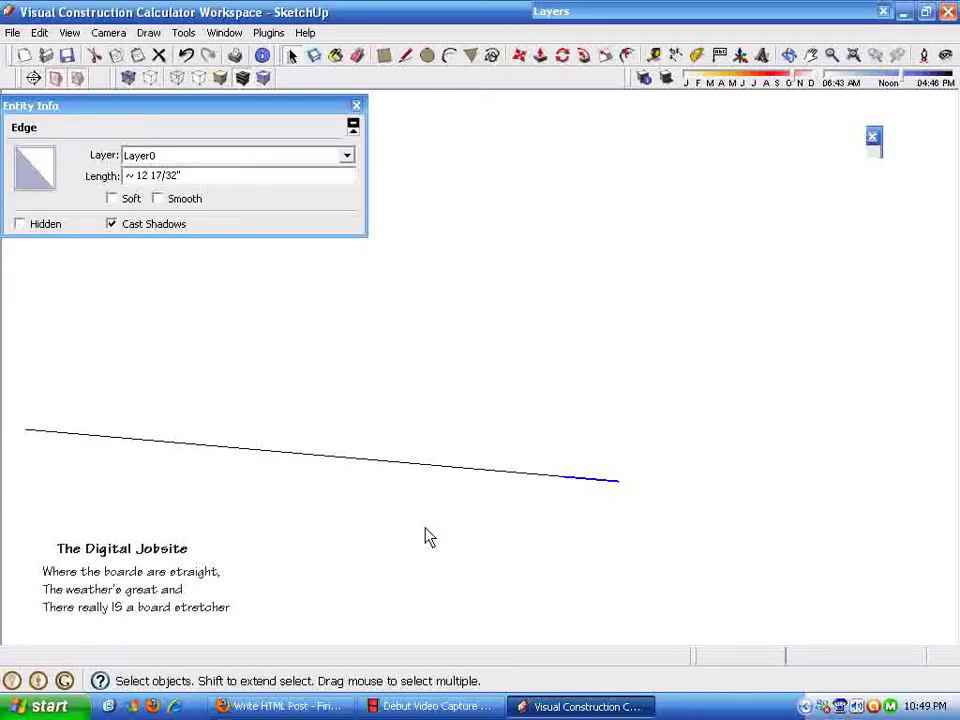
# - Window-select the whole divided long line and delete it
pyautogui.moveTo(563, 552)
pyautogui.mouseDown(button='middle')
pyautogui.moveTo(163, 454)
pyautogui.moveTo(31, 395)
pyautogui.mouseUp(button='middle')
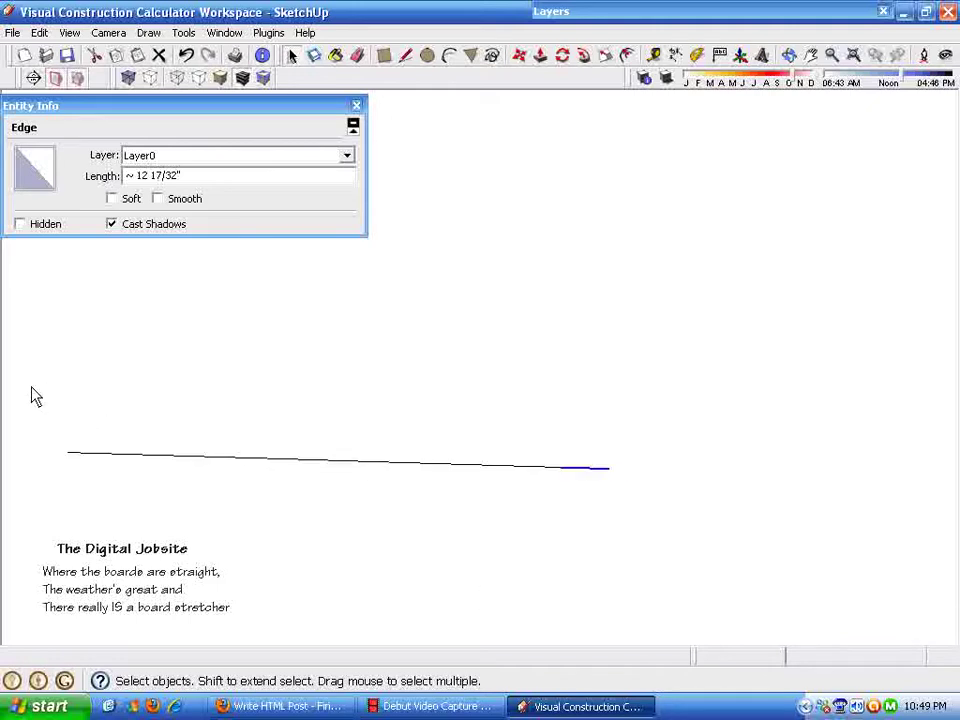
pyautogui.moveTo(31, 395); pyautogui.dragTo(800, 530)
pyautogui.press('Delete')
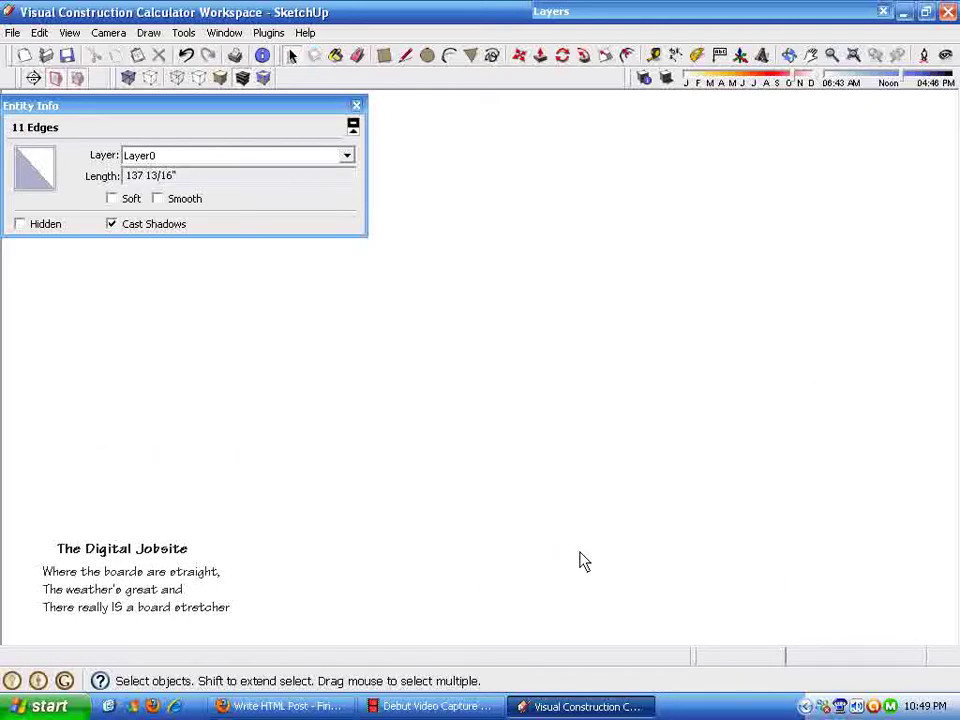
# - Draw a new short line near the lower left with a typed length of 3
pyautogui.click(408, 57)
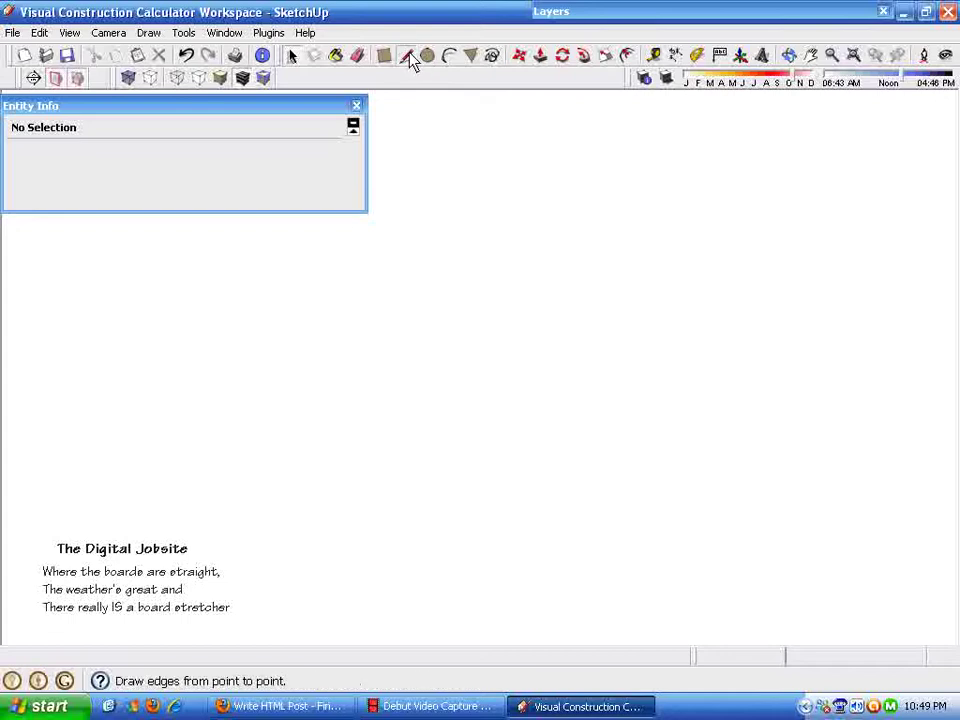
pyautogui.click(96, 466)
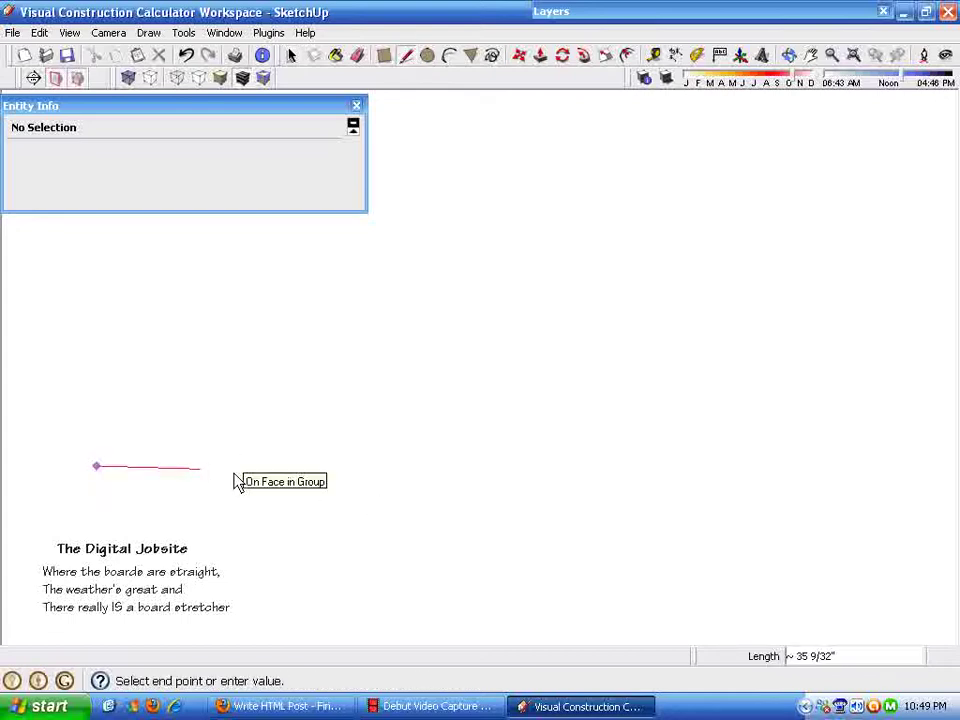
pyautogui.write('3 17/64')
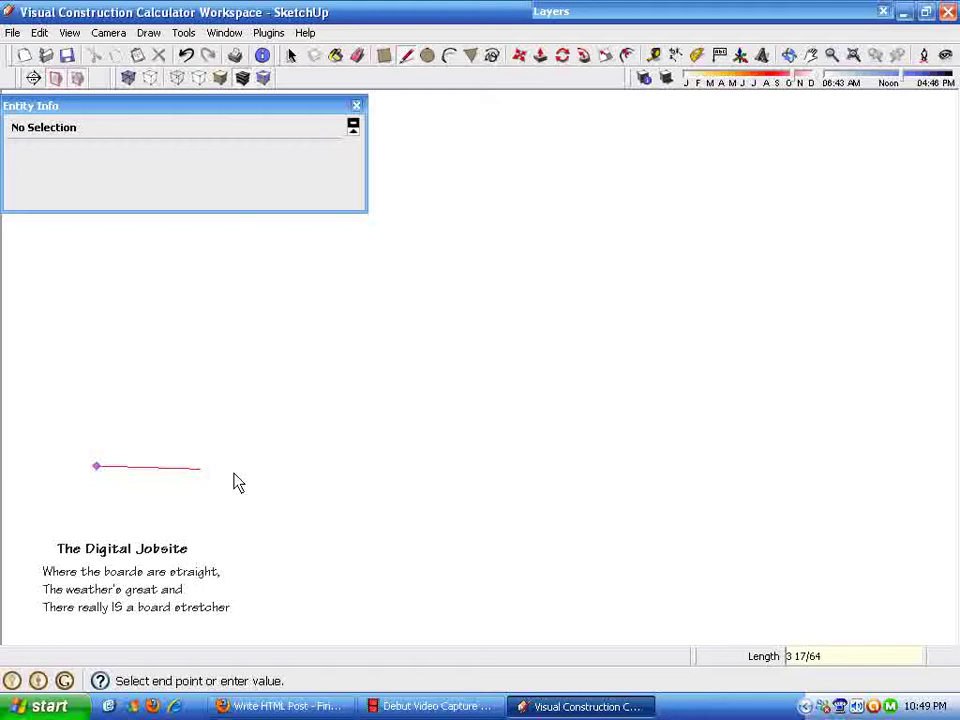
pyautogui.press('Return')
pyautogui.press('space')
pyautogui.scroll(2, 122, 578)
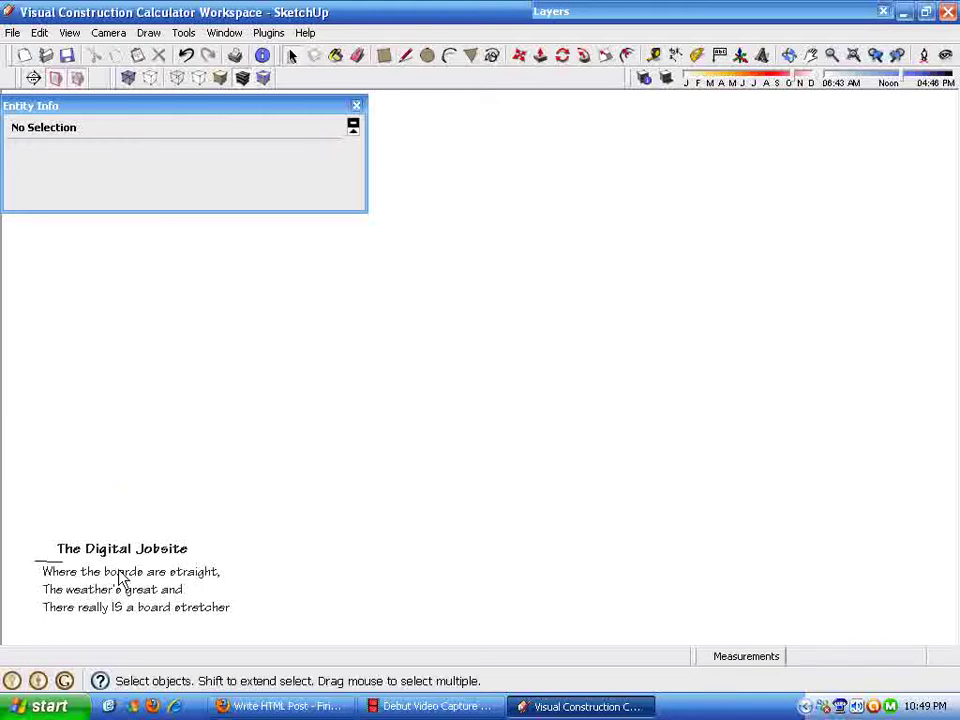
pyautogui.moveTo(140, 573); pyautogui.dragTo(118, 499, button='middle')
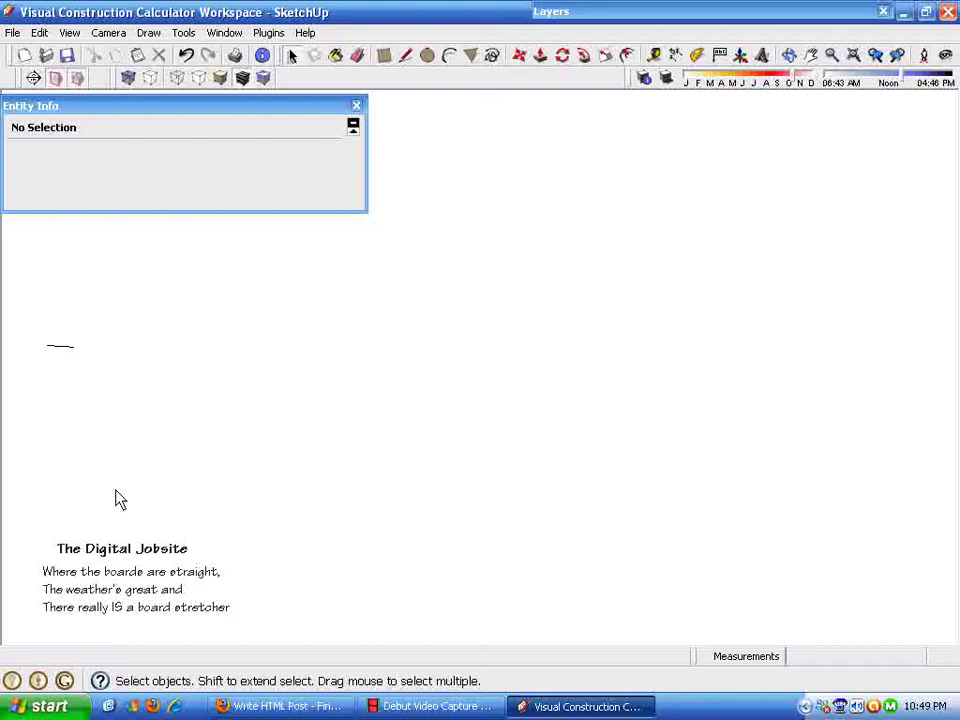
# - Copy the short line just below with Move, then array it with 18x into equally spaced copies
pyautogui.click(150, 404)
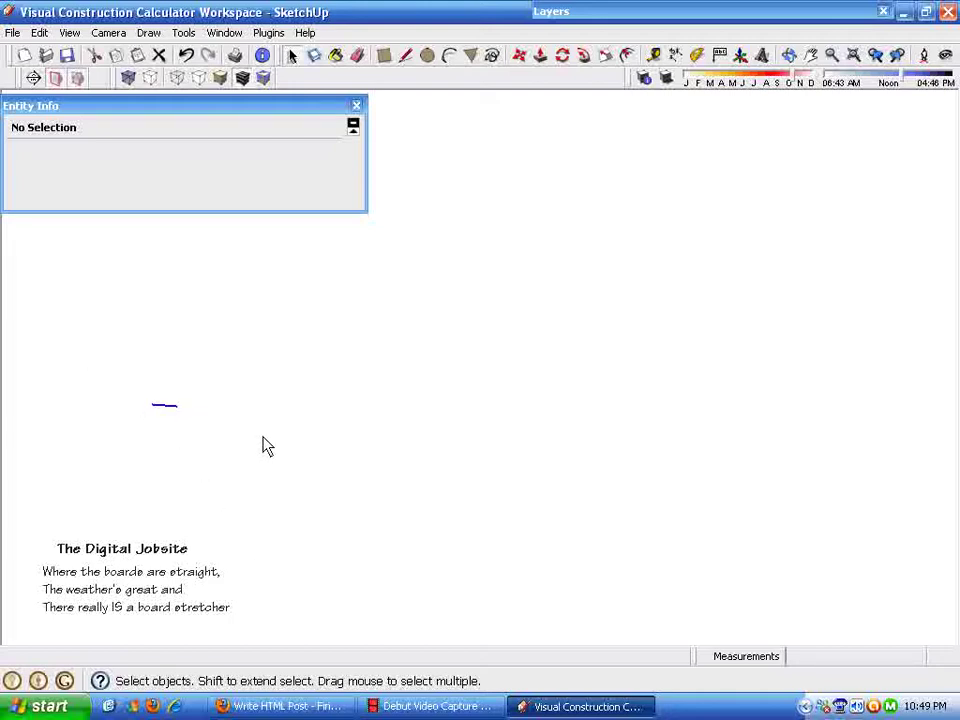
pyautogui.click(520, 56)
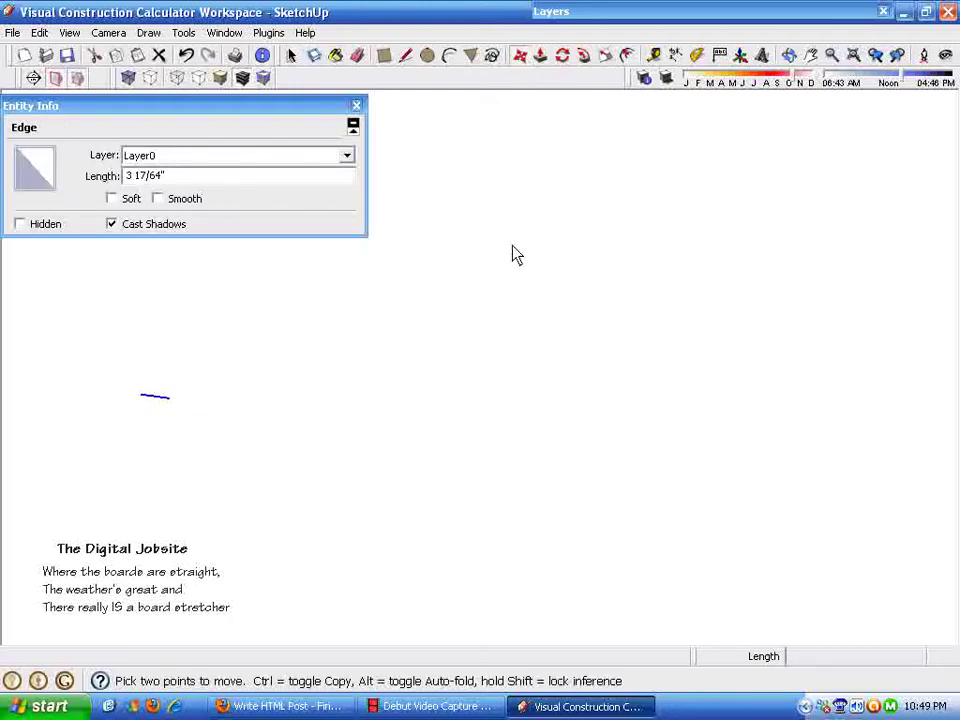
pyautogui.press('ctrl')
pyautogui.click(171, 406)
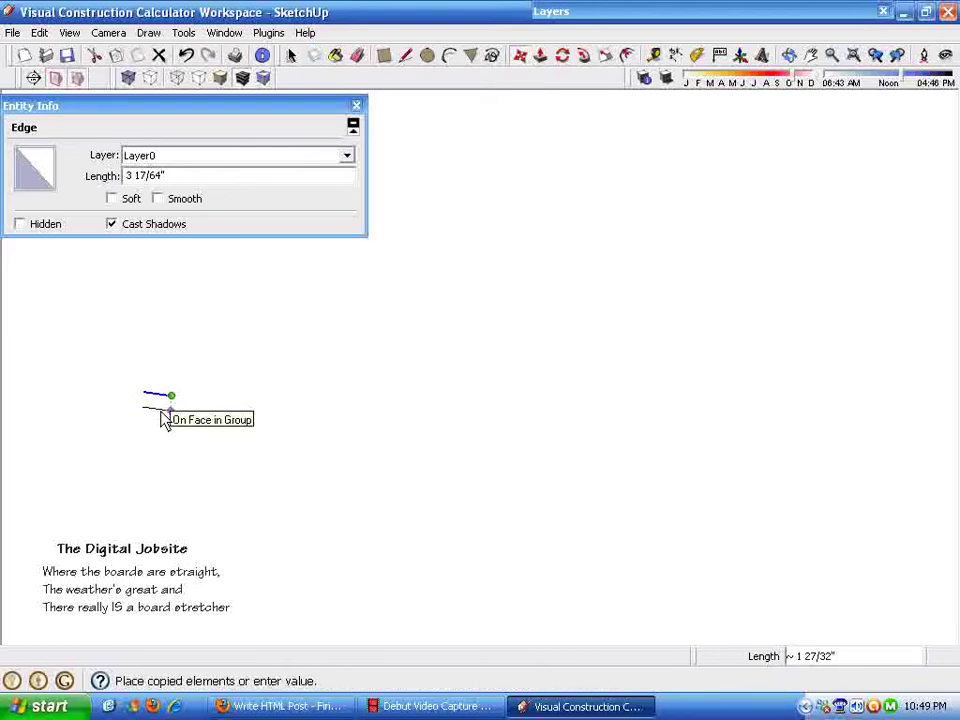
pyautogui.click(155, 412)
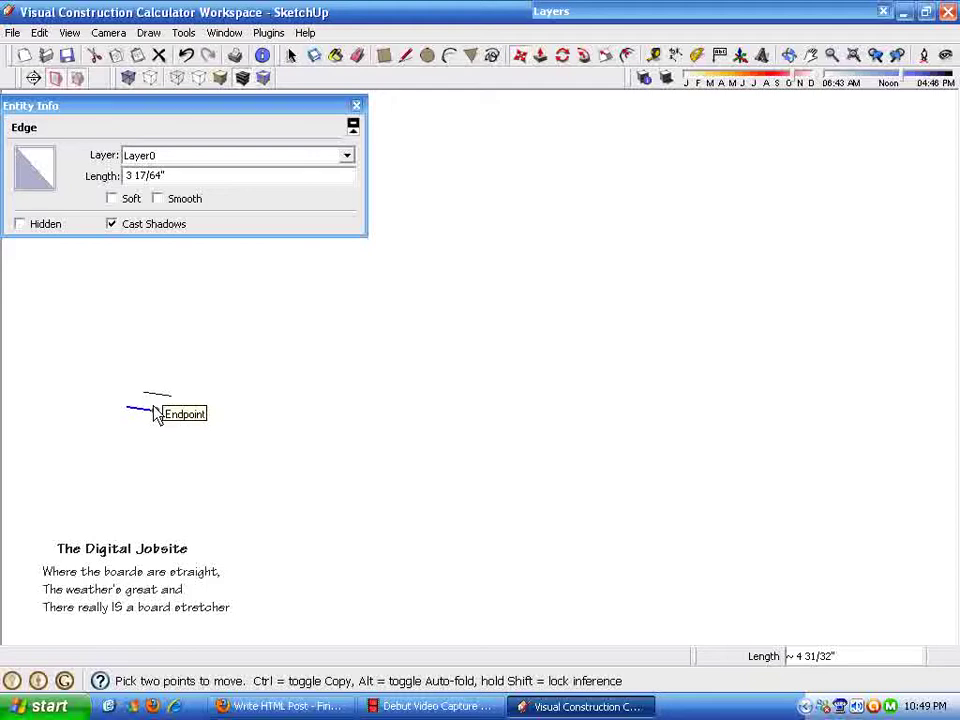
pyautogui.write('18x')
pyautogui.press('Return')
pyautogui.press('space')
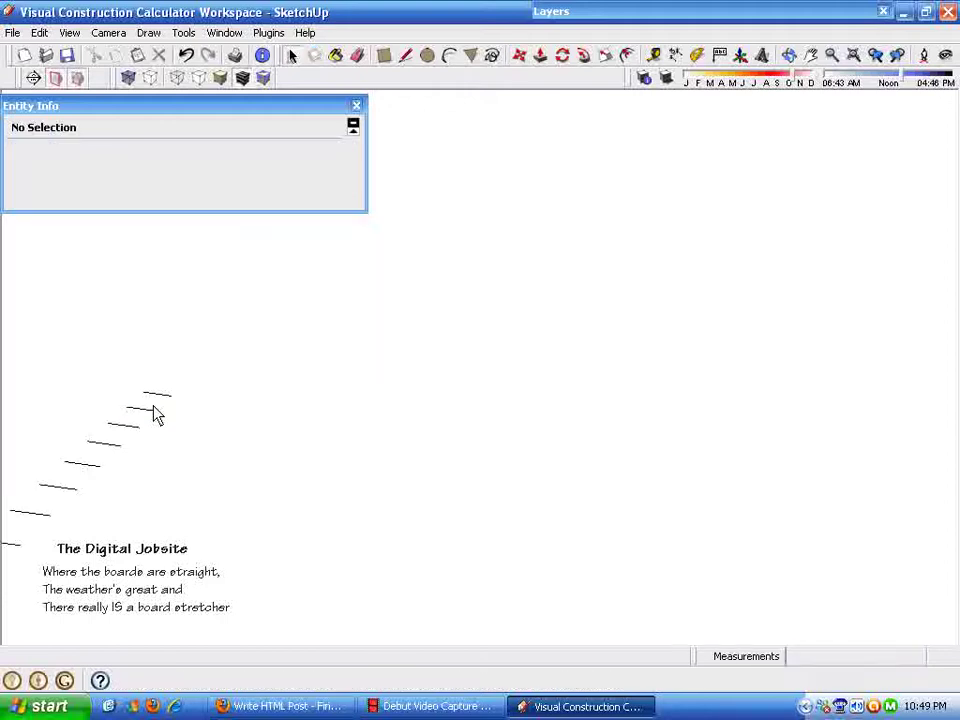
# - Orbit to view the row of copies and window-select all 19 lines
pyautogui.scroll(-2, 484, 543)
pyautogui.moveTo(484, 543); pyautogui.dragTo(219, 247, button='middle')
pyautogui.moveTo(219, 247); pyautogui.dragTo(557, 566)
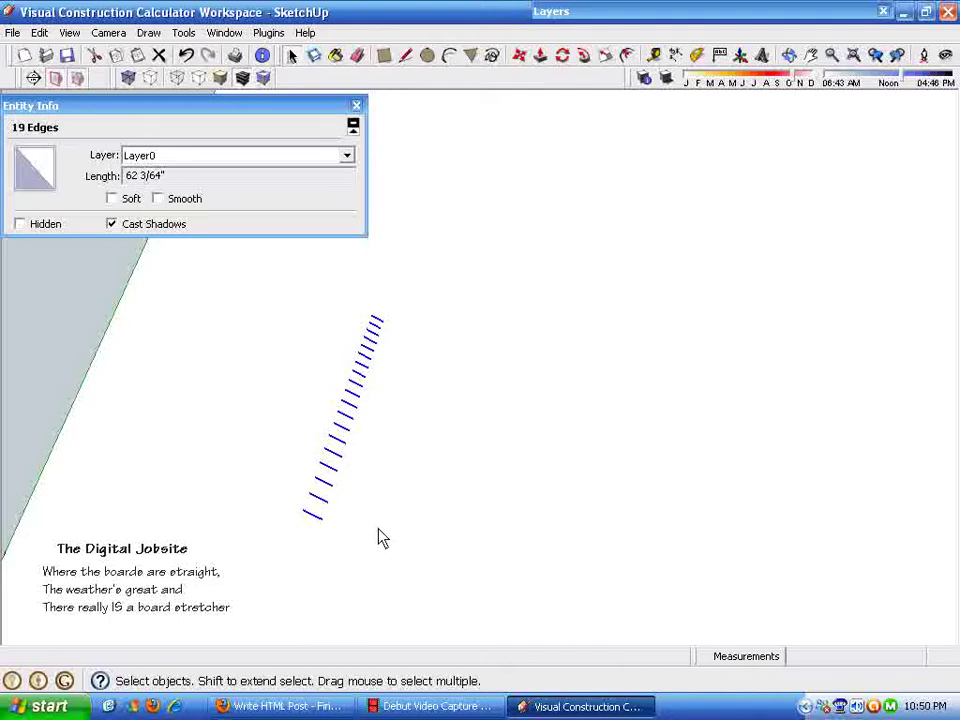
pyautogui.moveTo(379, 538); pyautogui.dragTo(336, 514, button='middle')
pyautogui.moveTo(290, 362)
pyautogui.mouseDown(button='middle')
pyautogui.moveTo(420, 407)
pyautogui.moveTo(296, 414)
pyautogui.moveTo(300, 429)
pyautogui.moveTo(295, 418)
pyautogui.mouseUp(button='middle')
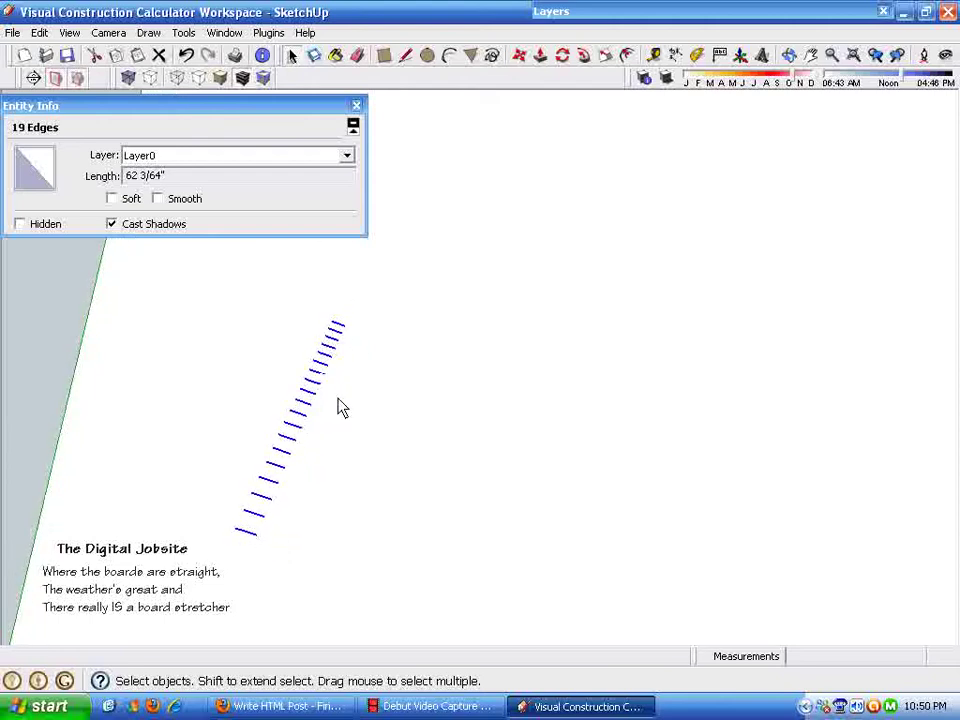
pyautogui.click(371, 399)
pyautogui.moveTo(371, 399); pyautogui.dragTo(228, 287, button='middle')
pyautogui.moveTo(226, 285); pyautogui.dragTo(418, 563)
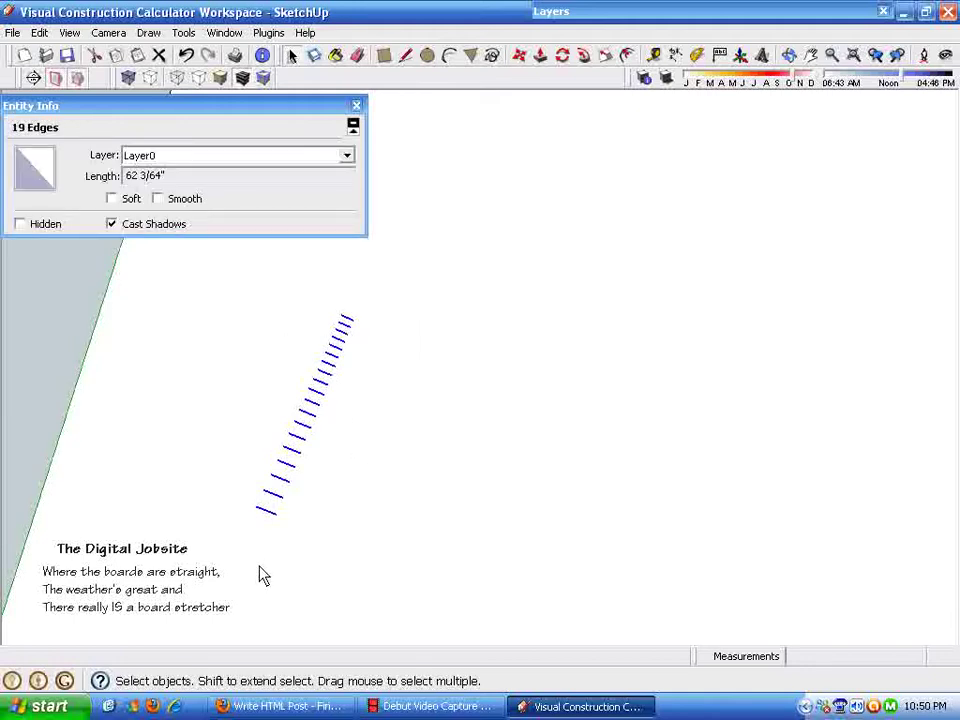
# - Select the top four, then seven lines, then all 19 again, totalling 62 3/64"
pyautogui.moveTo(259, 575)
pyautogui.mouseDown(button='middle')
pyautogui.moveTo(274, 347)
pyautogui.moveTo(255, 304)
pyautogui.moveTo(236, 326)
pyautogui.moveTo(236, 317)
pyautogui.mouseUp(button='middle')
pyautogui.moveTo(234, 322)
pyautogui.mouseDown()
pyautogui.moveTo(373, 429)
pyautogui.moveTo(376, 443)
pyautogui.moveTo(375, 415)
pyautogui.mouseUp()
pyautogui.moveTo(574, 521)
pyautogui.mouseDown(button='middle')
pyautogui.moveTo(420, 497)
pyautogui.moveTo(317, 499)
pyautogui.moveTo(268, 467)
pyautogui.moveTo(197, 390)
pyautogui.moveTo(218, 316)
pyautogui.mouseUp(button='middle')
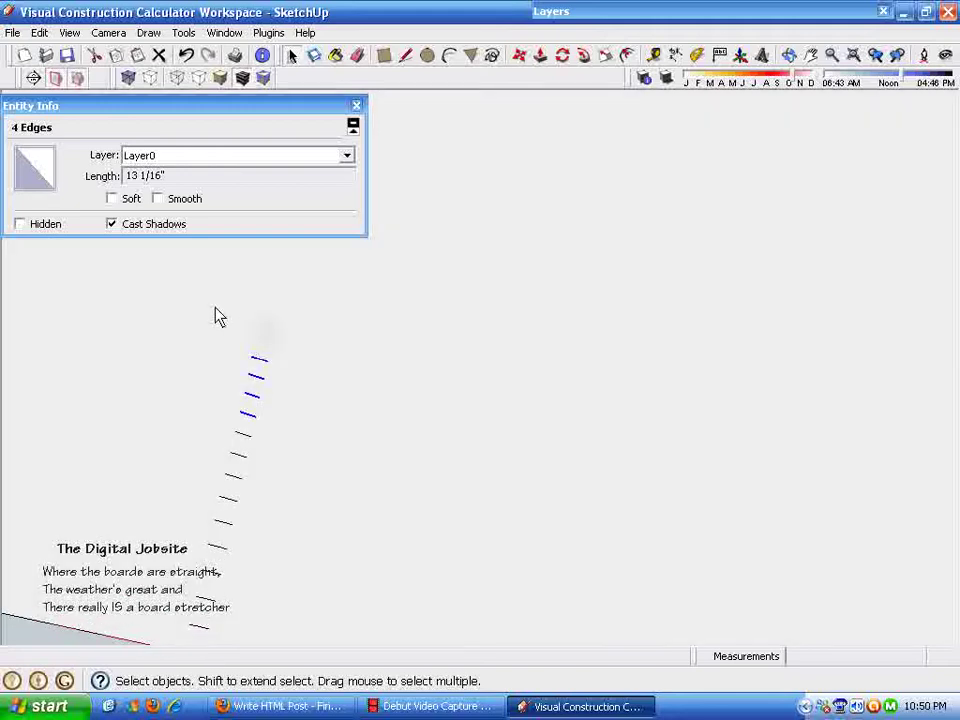
pyautogui.moveTo(218, 316)
pyautogui.mouseDown()
pyautogui.moveTo(351, 506)
pyautogui.moveTo(343, 499)
pyautogui.mouseUp()
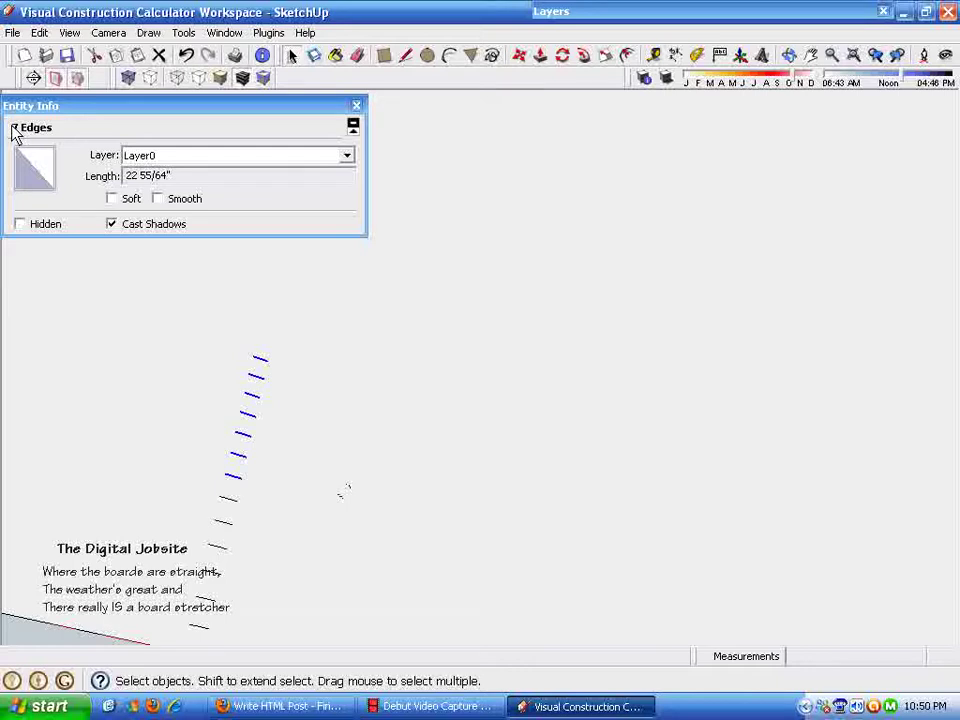
pyautogui.moveTo(272, 388)
pyautogui.mouseDown(button='middle')
pyautogui.moveTo(339, 450)
pyautogui.moveTo(309, 465)
pyautogui.moveTo(315, 596)
pyautogui.moveTo(315, 585)
pyautogui.moveTo(354, 574)
pyautogui.moveTo(401, 589)
pyautogui.moveTo(375, 613)
pyautogui.moveTo(390, 617)
pyautogui.moveTo(373, 613)
pyautogui.moveTo(325, 476)
pyautogui.moveTo(291, 418)
pyautogui.moveTo(272, 407)
pyautogui.mouseUp(button='middle')
pyautogui.moveTo(266, 379); pyautogui.dragTo(418, 614)
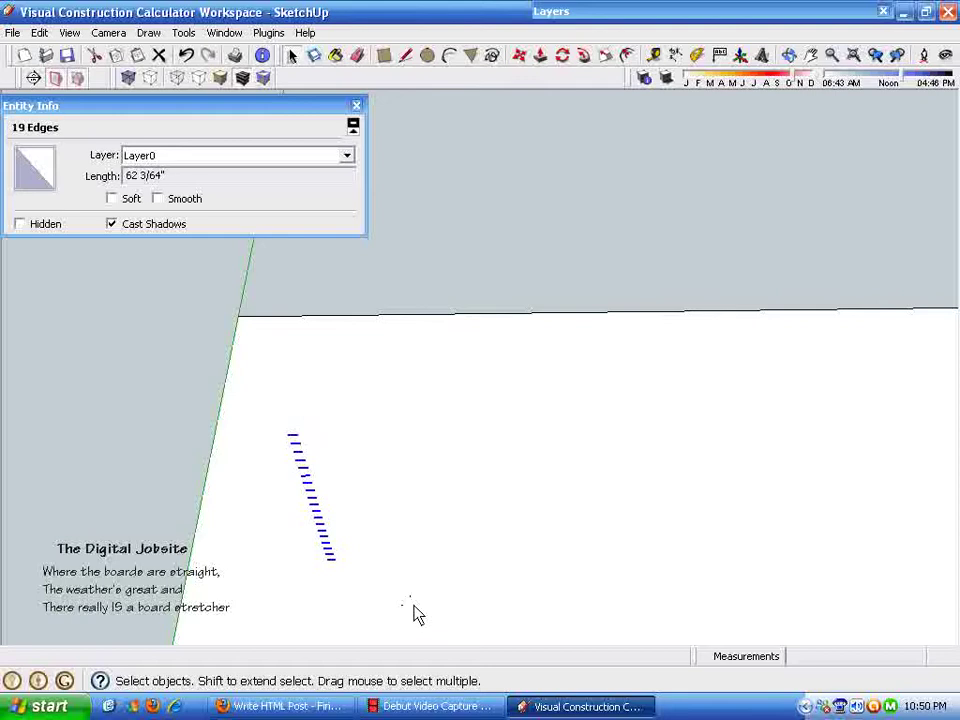
# - Delete the 19 hatch lines and draw one new line about 51 inches long on the ground
pyautogui.press('Delete')
pyautogui.moveTo(350, 289)
pyautogui.mouseDown(button='middle')
pyautogui.moveTo(429, 591)
pyautogui.moveTo(364, 521)
pyautogui.moveTo(336, 559)
pyautogui.moveTo(350, 561)
pyautogui.moveTo(251, 463)
pyautogui.moveTo(369, 401)
pyautogui.moveTo(415, 502)
pyautogui.moveTo(424, 471)
pyautogui.mouseUp(button='middle')
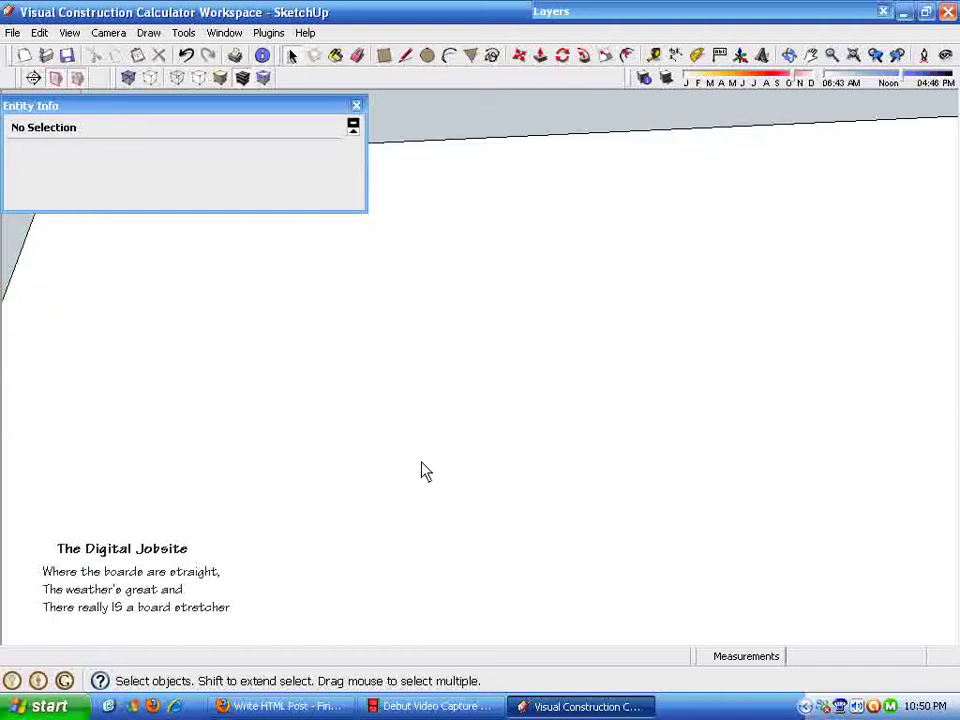
pyautogui.click(406, 55)
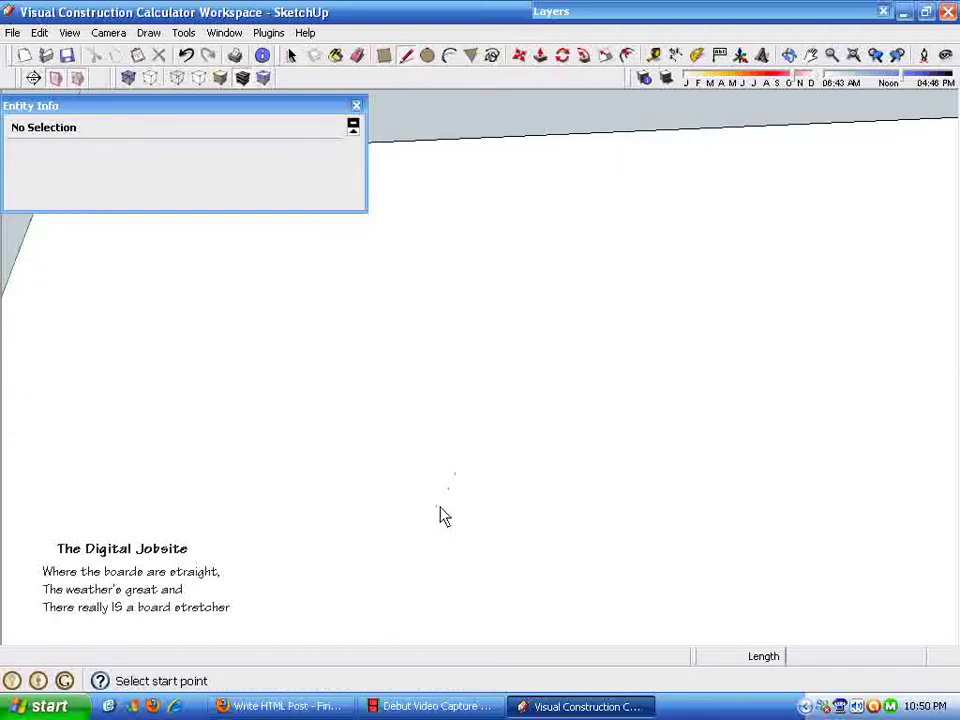
pyautogui.click(212, 476)
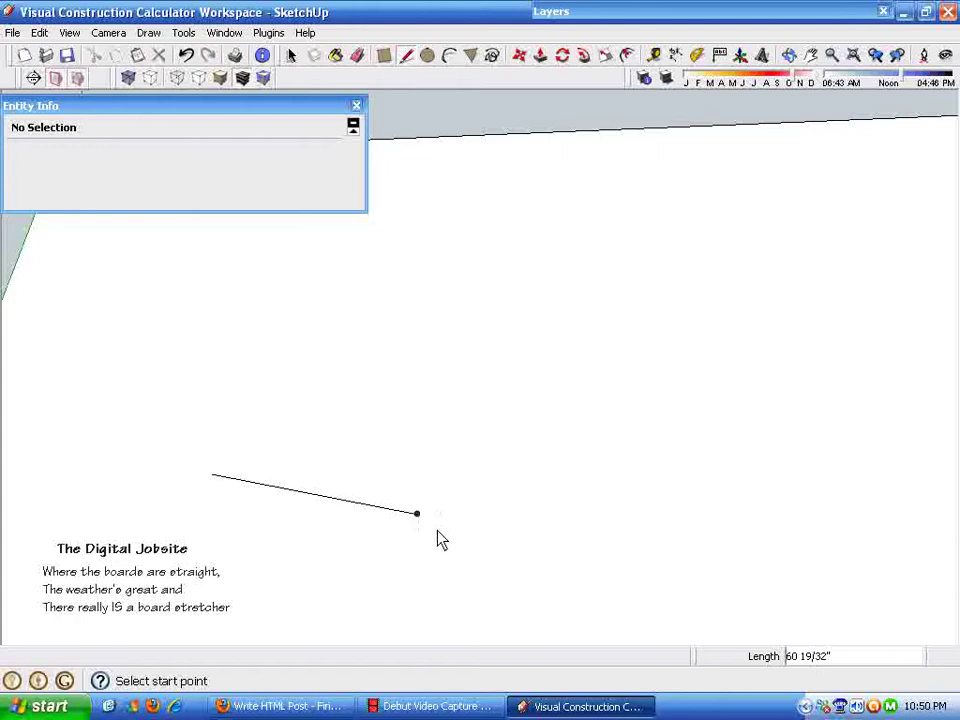
pyautogui.hotkey('ctrl', 'z')
pyautogui.click(208, 484)
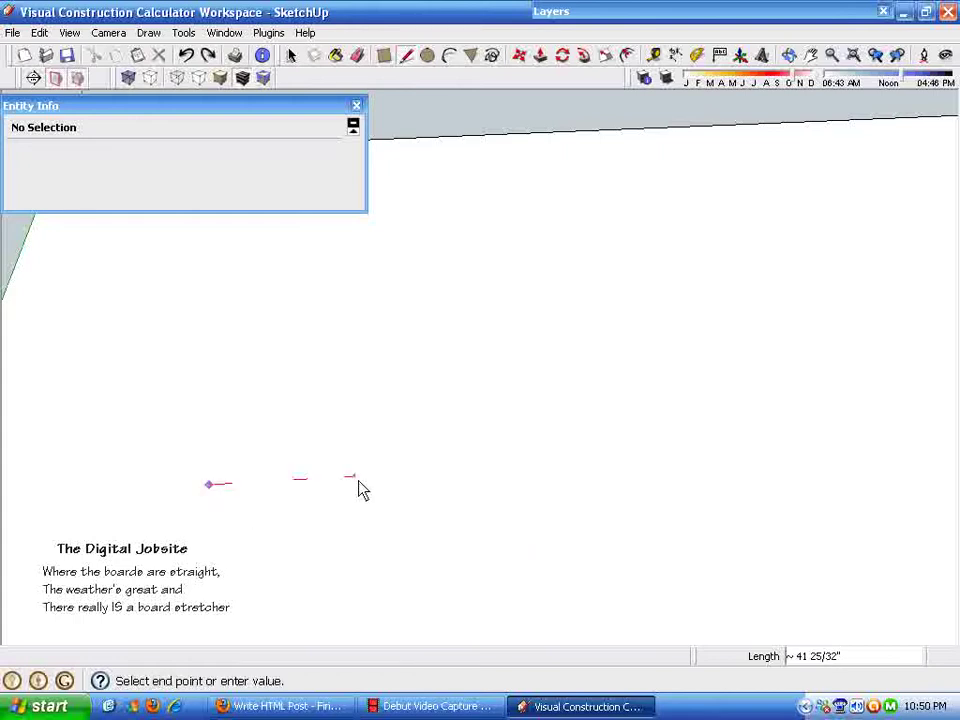
pyautogui.click(428, 478)
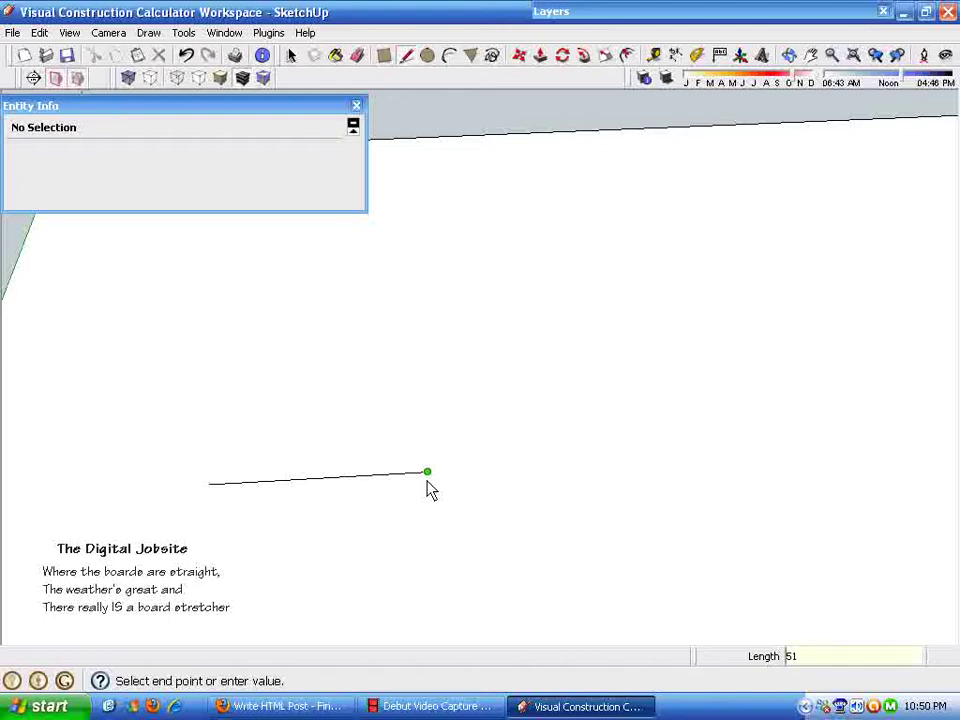
pyautogui.press('Escape')
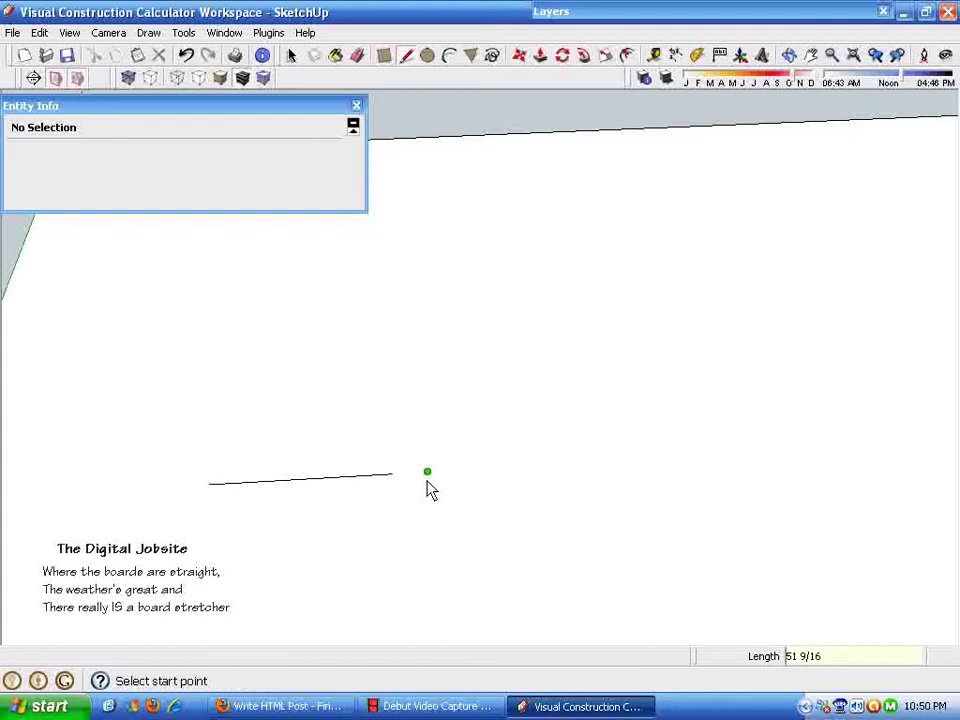
# - Divide the 51 9/16" line into 7 equal edges and select the rightmost piece
pyautogui.press('space')
pyautogui.rightClick(350, 479)
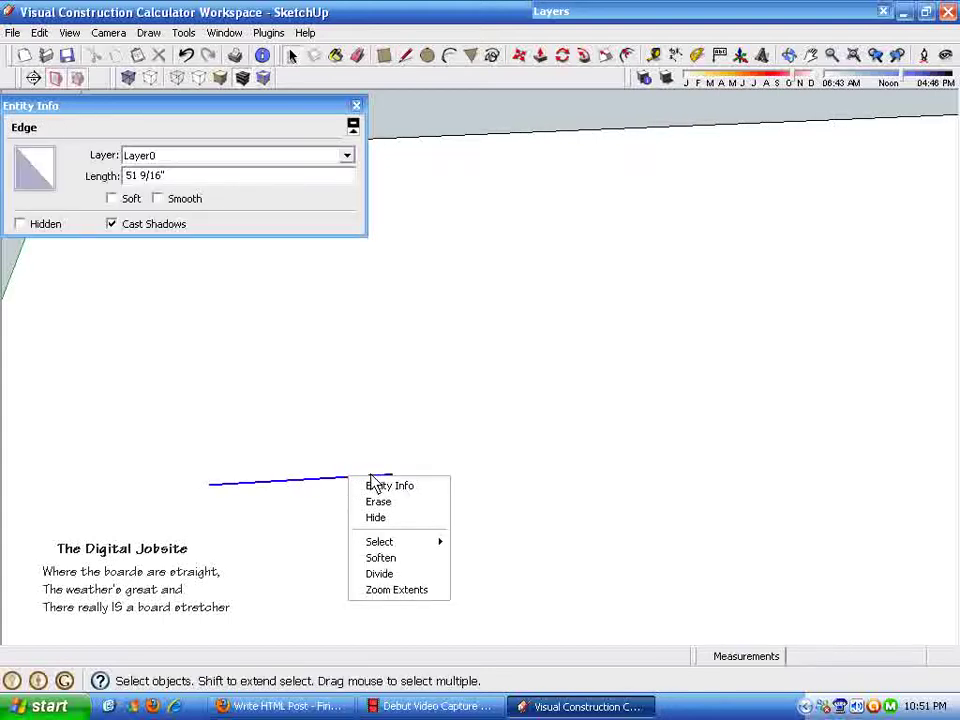
pyautogui.click(380, 573)
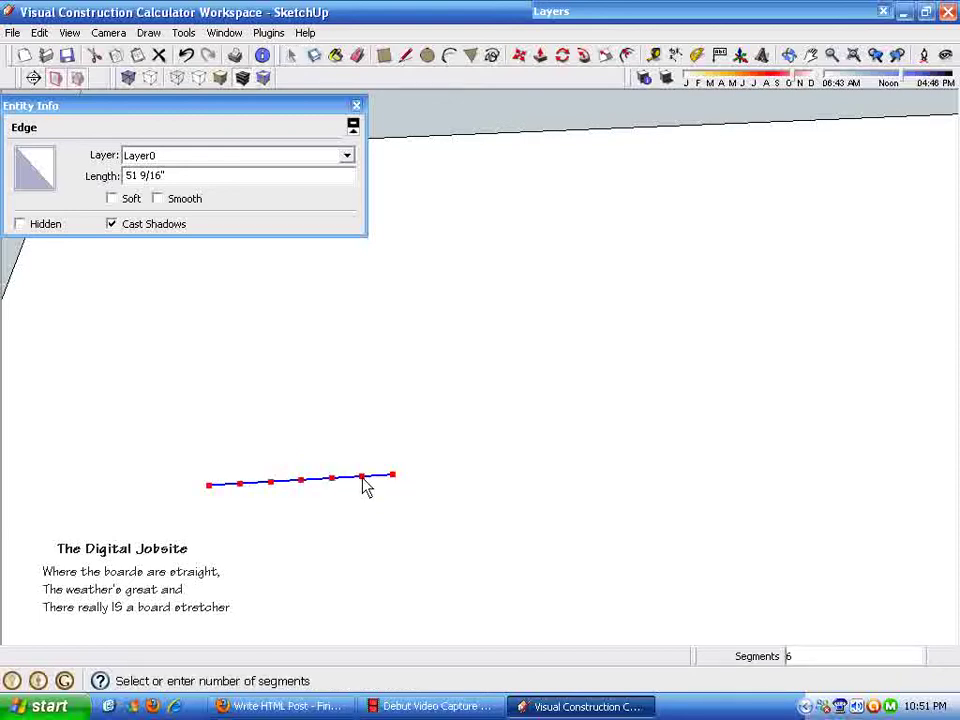
pyautogui.click(368, 487)
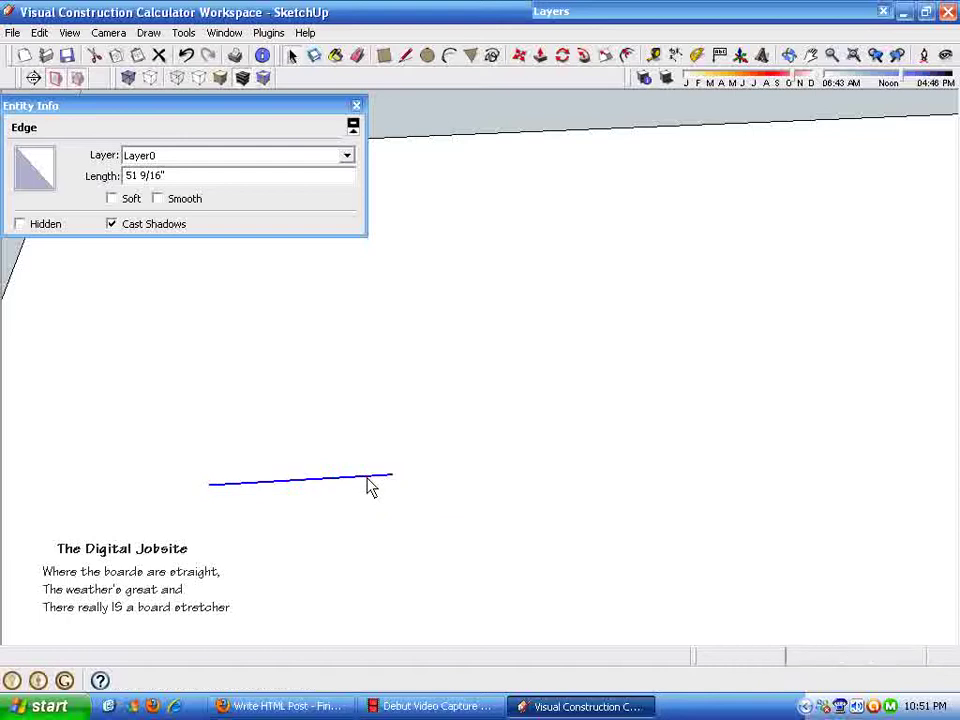
pyautogui.click(380, 475)
# - Window-select the whole divided line and delete it
pyautogui.moveTo(423, 566); pyautogui.dragTo(386, 579, button='middle')
pyautogui.moveTo(175, 190); pyautogui.dragTo(503, 478, button='middle')
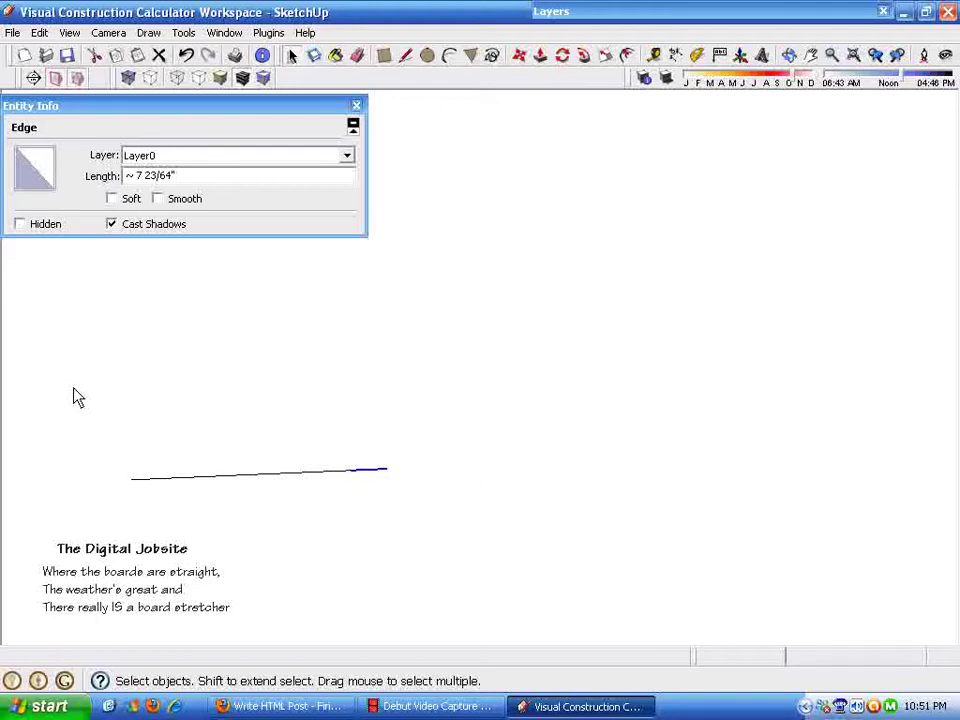
pyautogui.moveTo(69, 358); pyautogui.dragTo(455, 495)
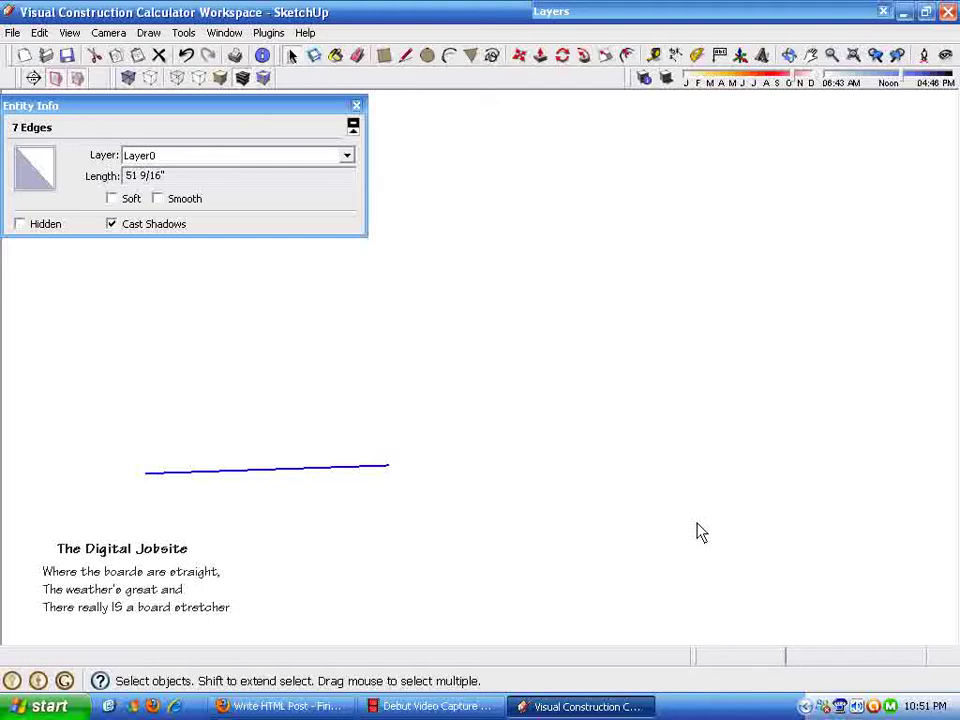
pyautogui.press('Delete')
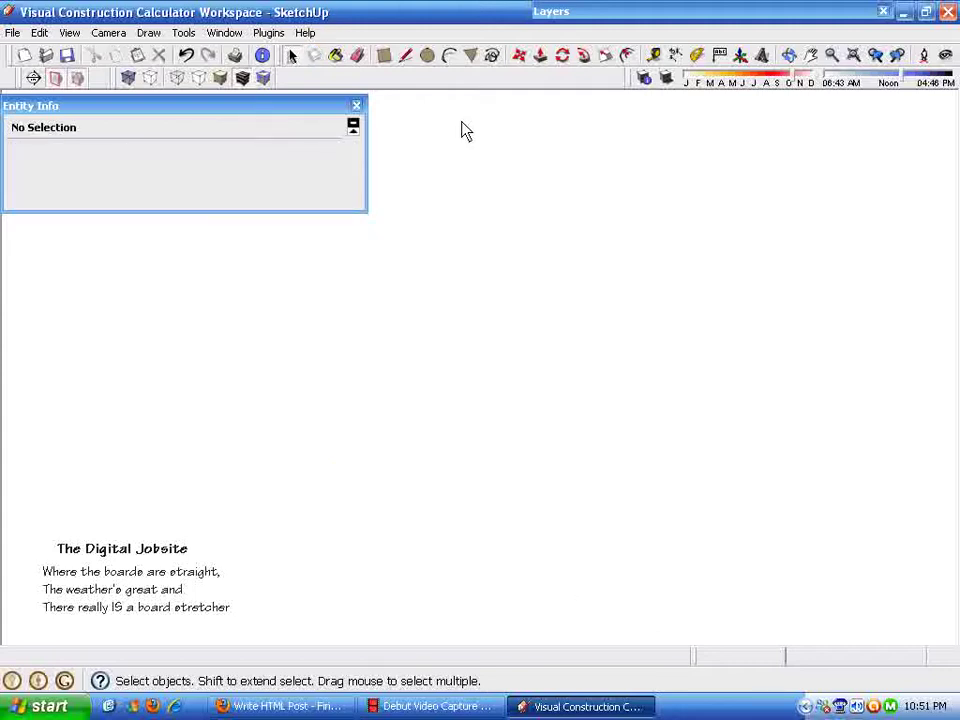
# - Draw a vertical line 9'8" tall up the blue axis
pyautogui.moveTo(381, 439); pyautogui.dragTo(470, 307, button='middle')
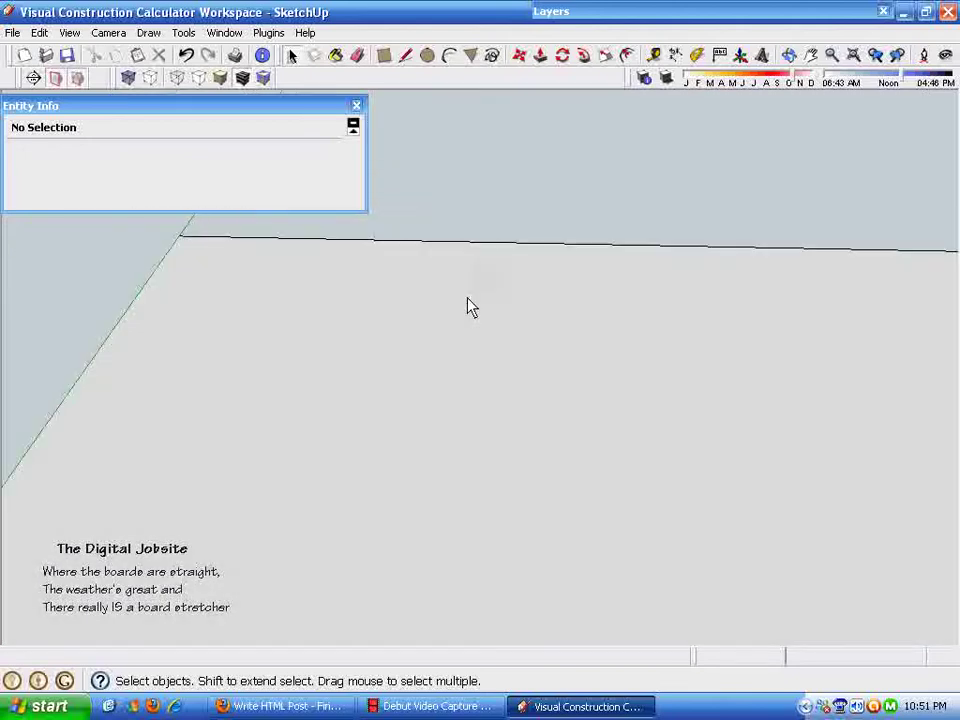
pyautogui.click(403, 62)
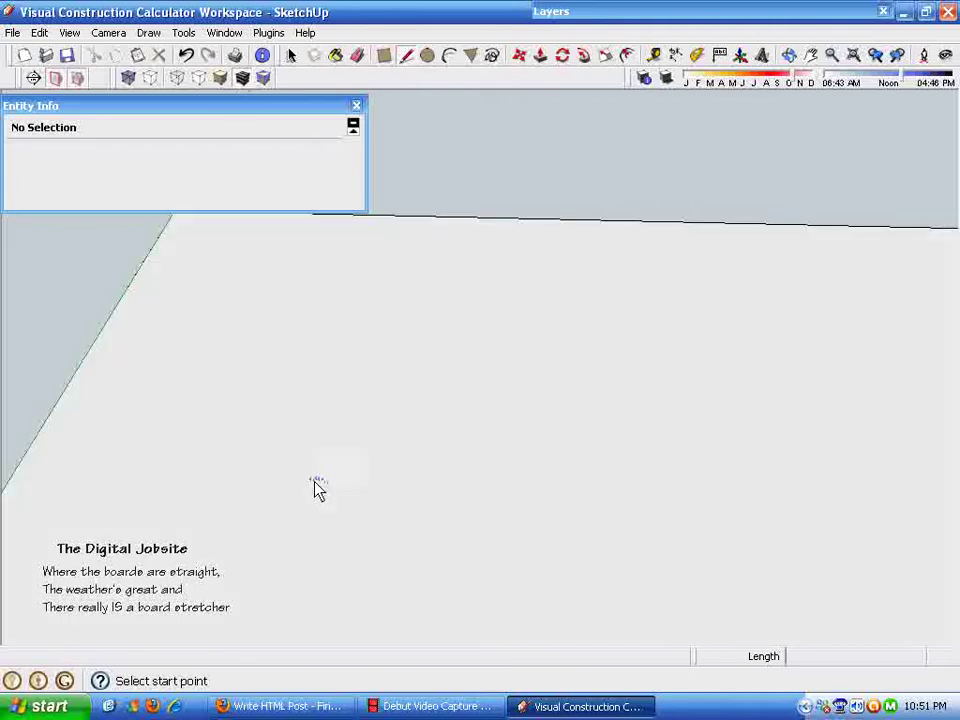
pyautogui.scroll(-1, 316, 488)
pyautogui.click(296, 531)
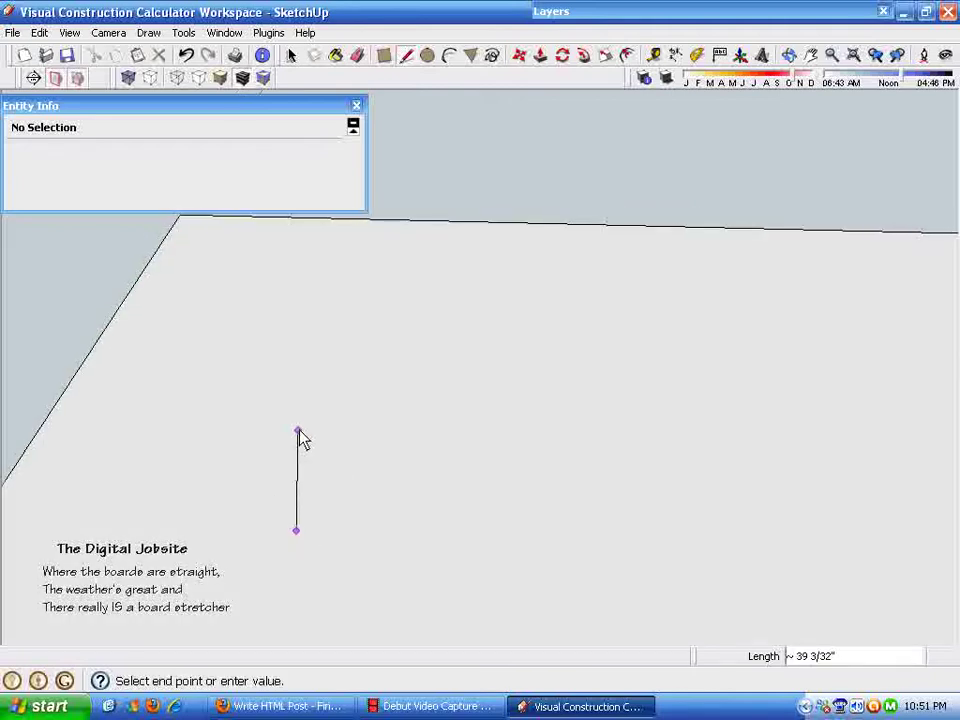
pyautogui.scroll(-1, 272, 432)
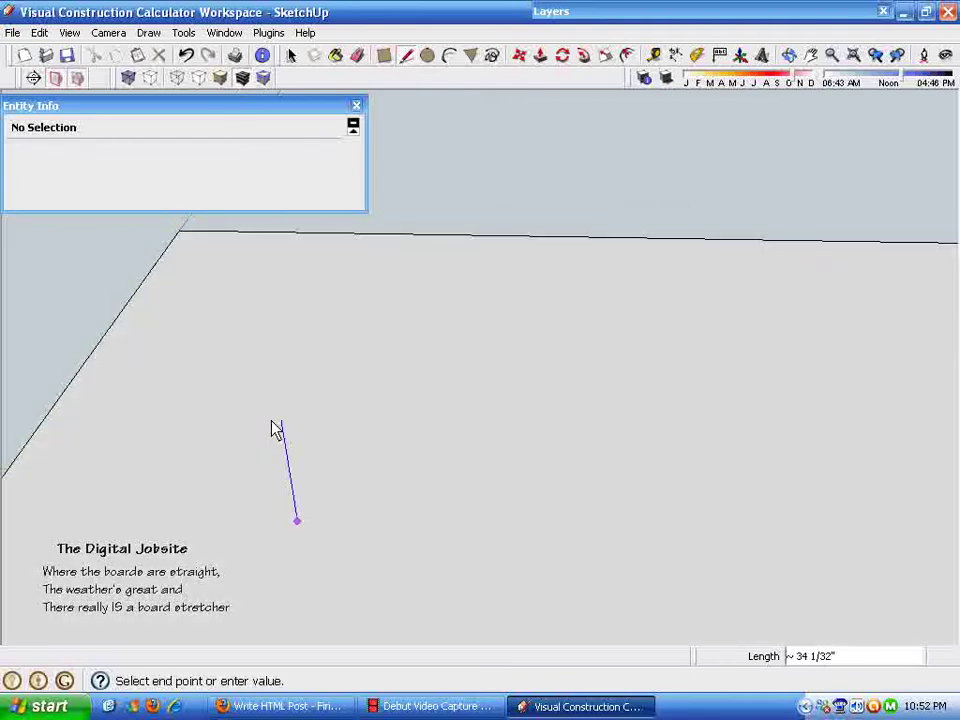
pyautogui.scroll(1, 280, 428)
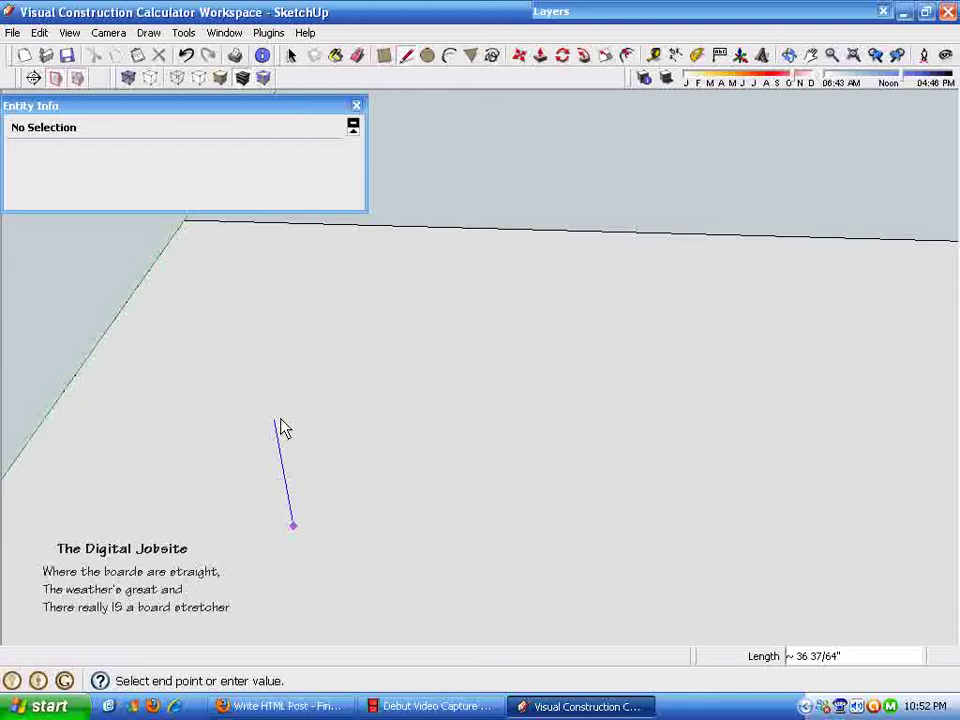
pyautogui.write("9'8")
pyautogui.press('Return')
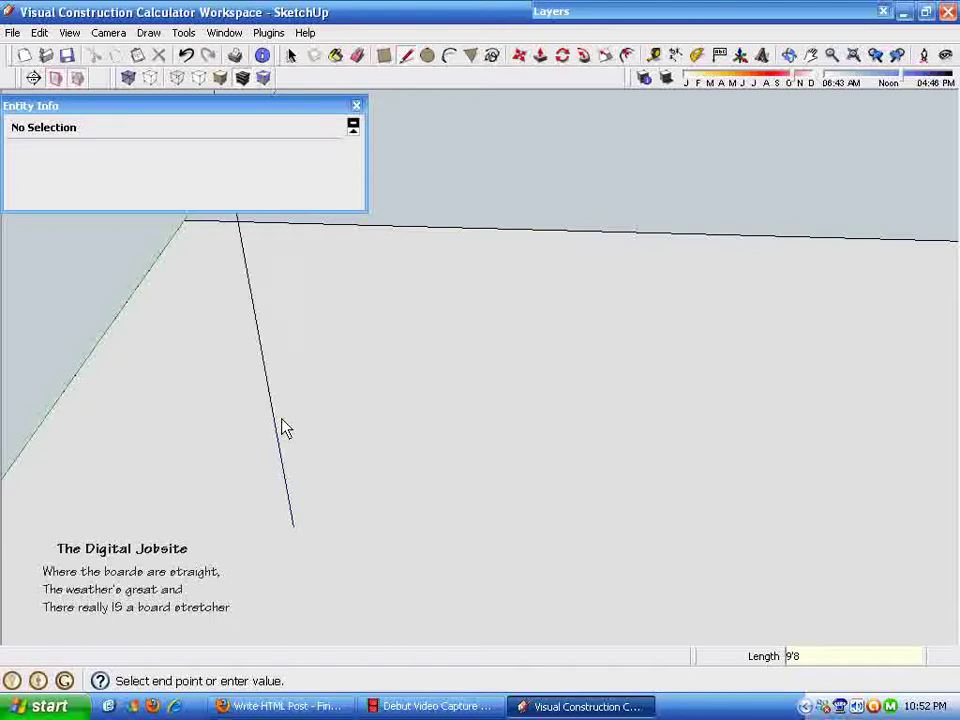
# - Select the new line to confirm Entity Info reports its length as 116"
pyautogui.moveTo(284, 428); pyautogui.dragTo(347, 508, button='middle')
pyautogui.press('space')
pyautogui.click(268, 472)
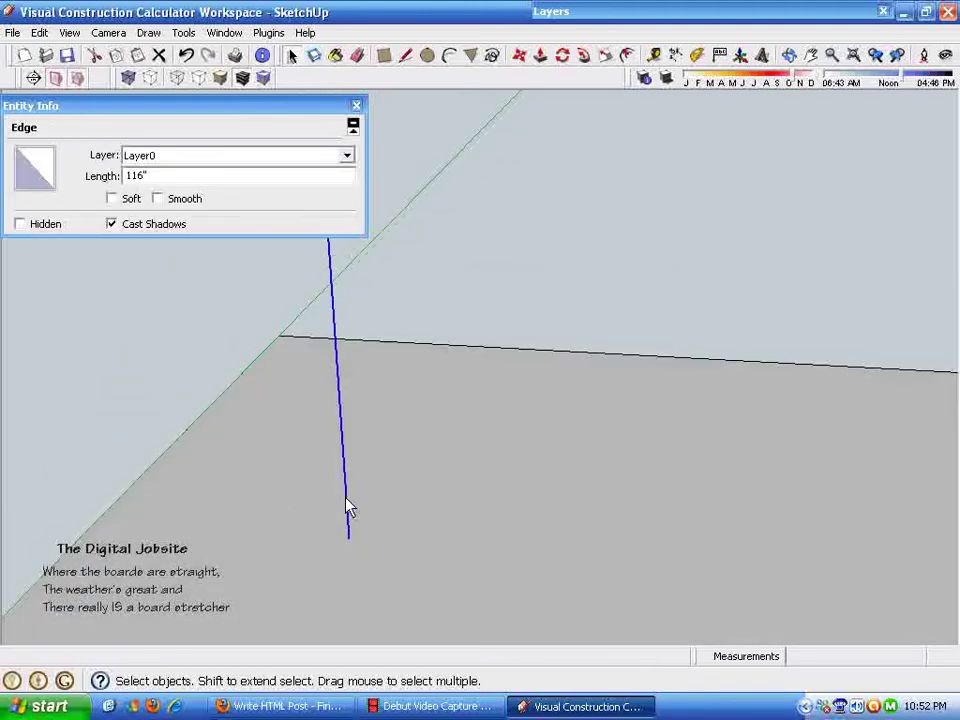
pyautogui.moveTo(350, 452); pyautogui.dragTo(372, 489, button='middle')
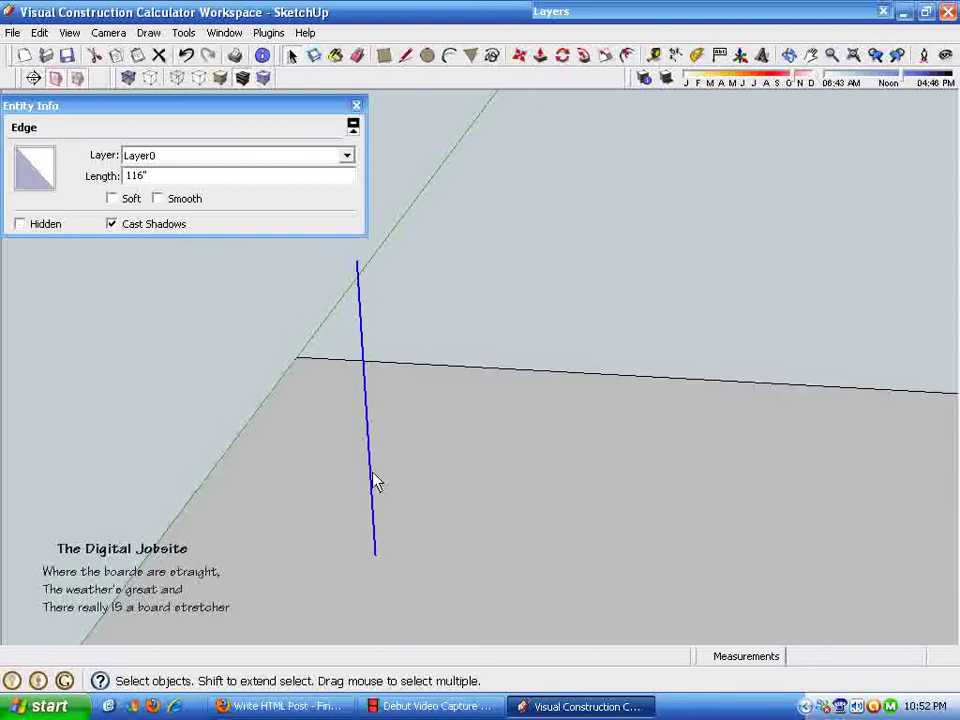
# - Divide the 116" line into 15 equal segments and select the bottom one (about 7 47/64")
pyautogui.rightClick(375, 485)
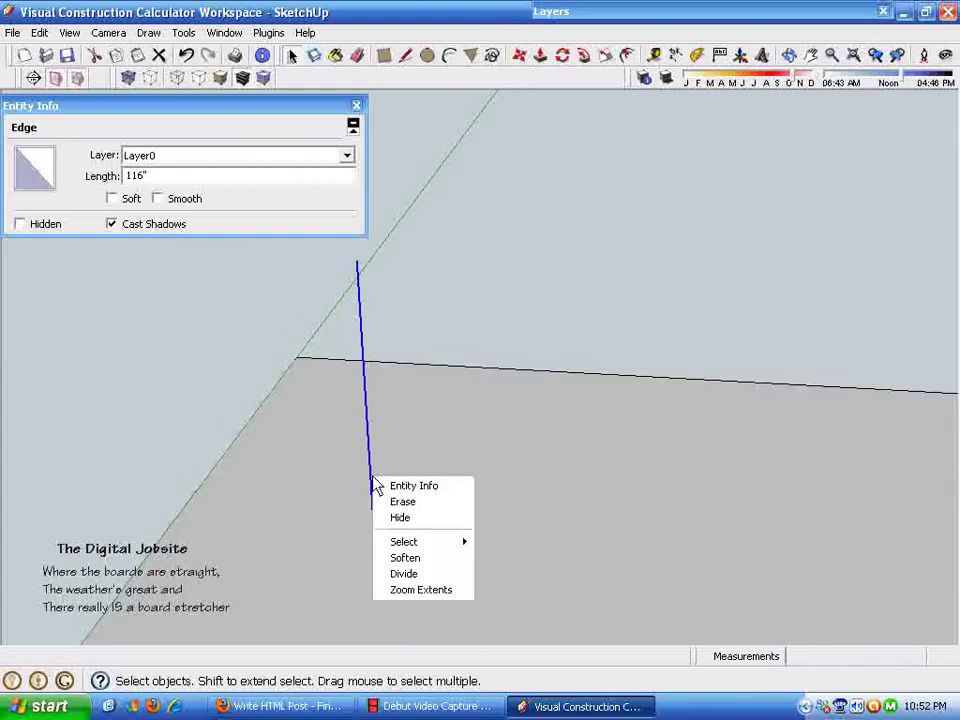
pyautogui.click(405, 578)
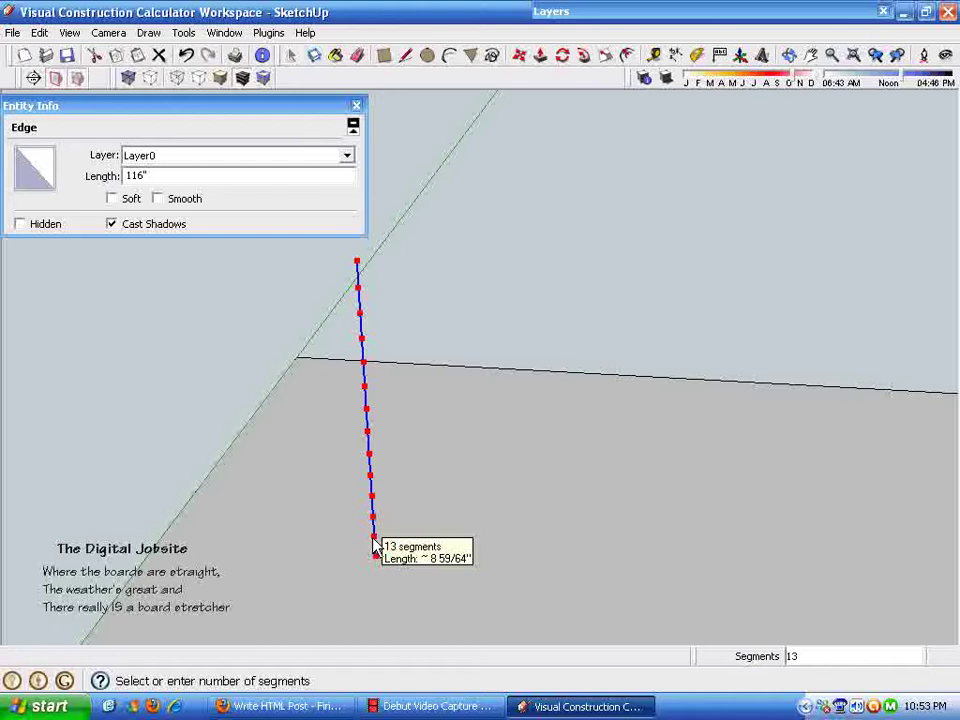
pyautogui.press('Return')
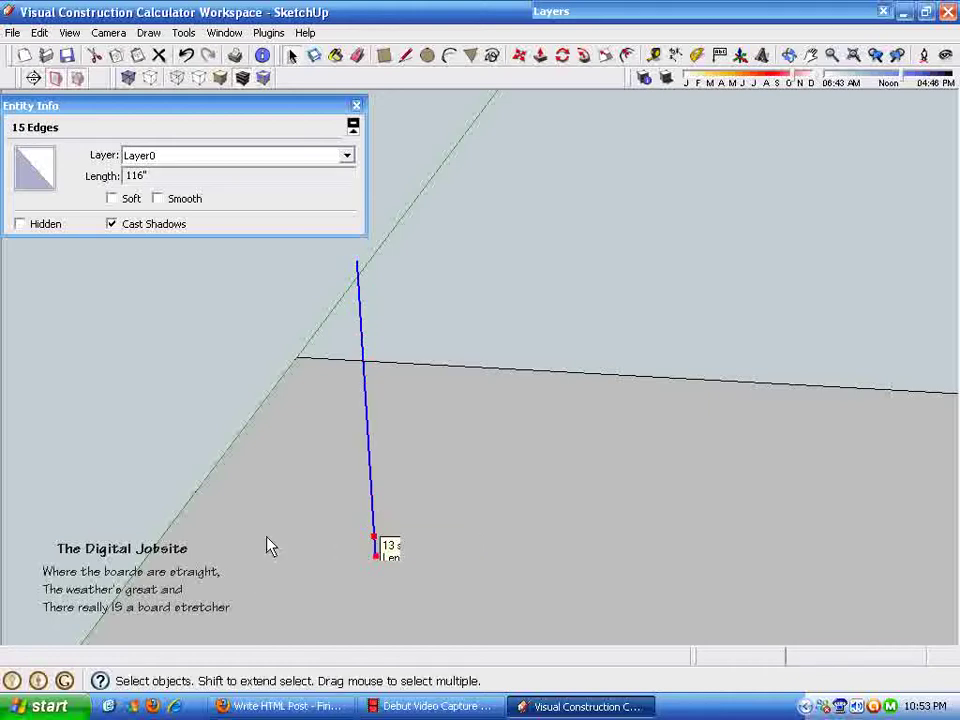
pyautogui.click(374, 543)
pyautogui.moveTo(388, 602)
pyautogui.mouseDown(button='middle')
pyautogui.moveTo(253, 317)
pyautogui.moveTo(364, 564)
pyautogui.moveTo(212, 262)
pyautogui.moveTo(272, 225)
pyautogui.moveTo(274, 208)
pyautogui.moveTo(214, 257)
pyautogui.moveTo(437, 442)
pyautogui.moveTo(311, 289)
pyautogui.moveTo(568, 39)
pyautogui.moveTo(476, 90)
pyautogui.moveTo(418, 66)
pyautogui.moveTo(521, 546)
pyautogui.moveTo(544, 538)
pyautogui.mouseUp(button='middle')
# - Draw a 10" horizontal line from the vertical line's bottom endpoint
pyautogui.click(414, 62)
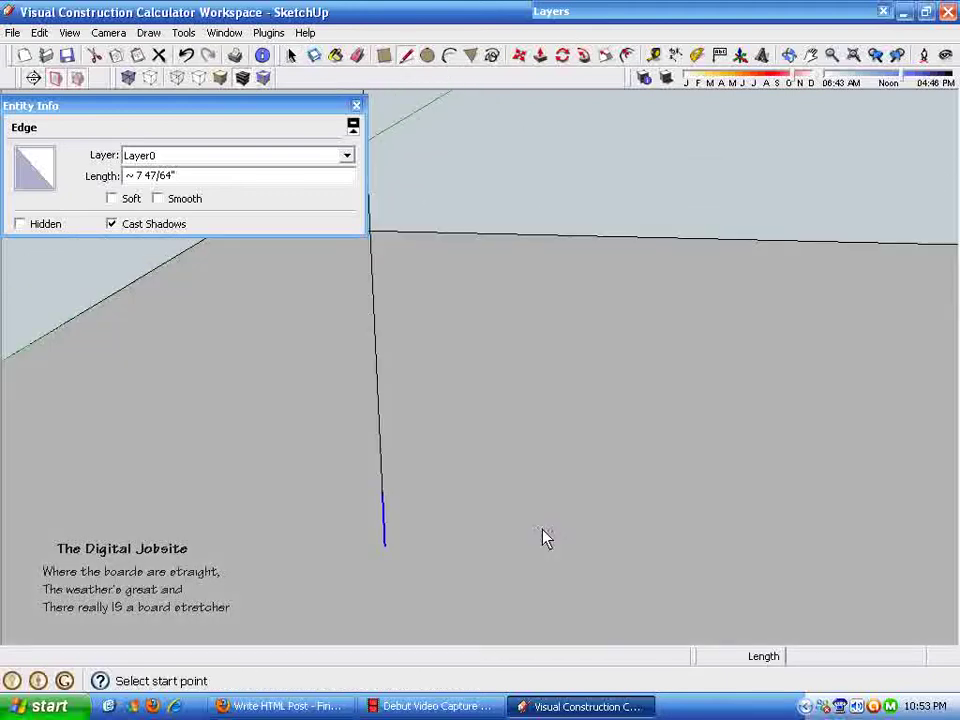
pyautogui.click(385, 548)
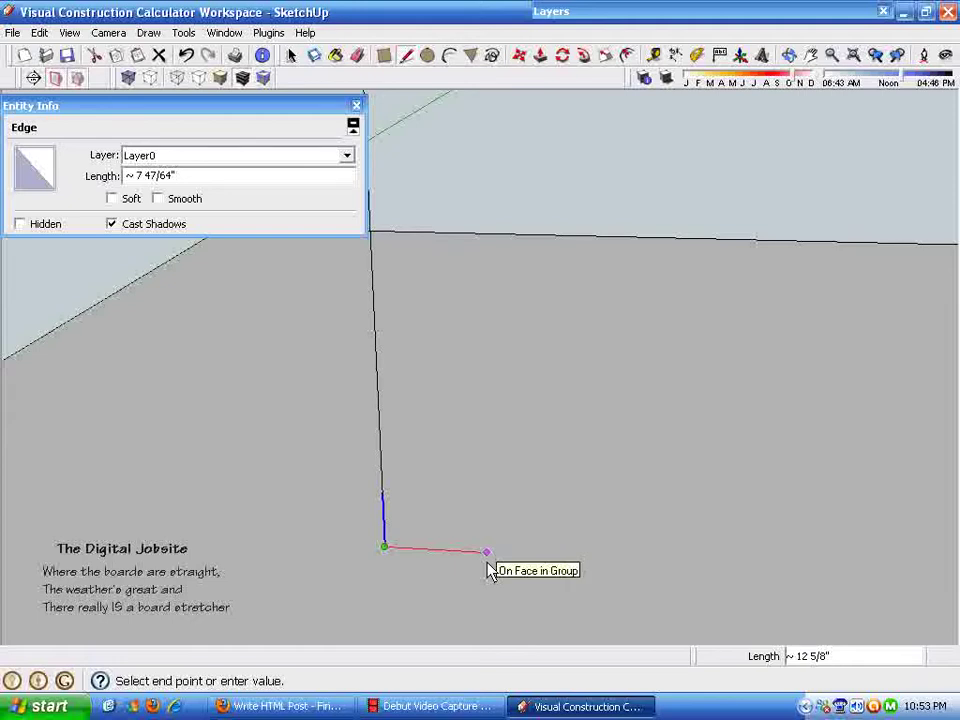
pyautogui.write('10')
pyautogui.press('Return')
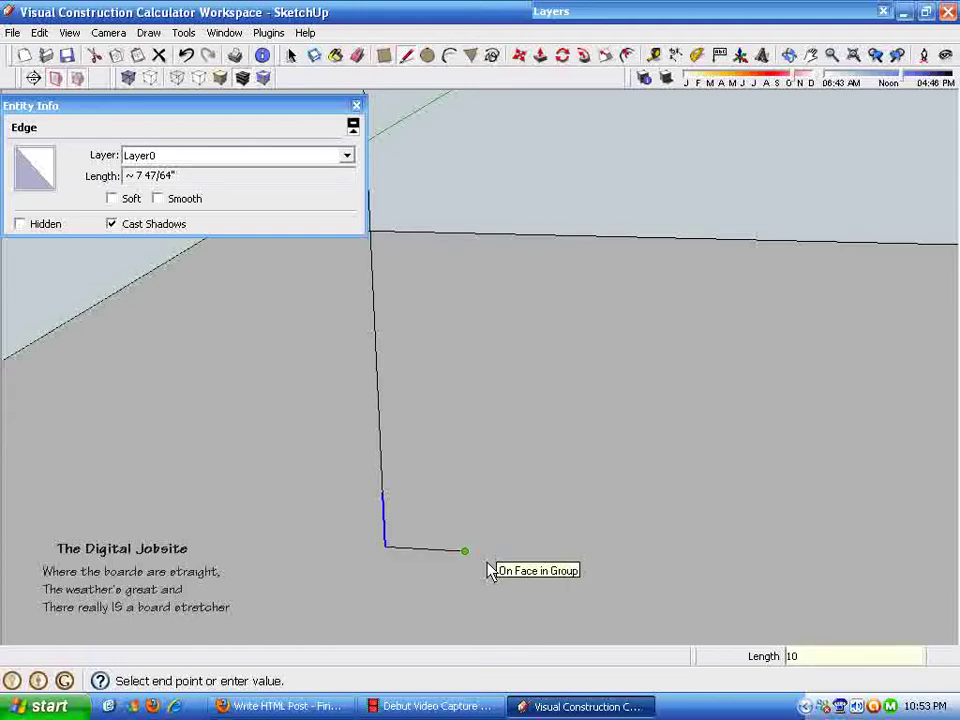
pyautogui.press('space')
# - Select both corner edges to read their combined length of about 17 47/64"
pyautogui.moveTo(343, 465); pyautogui.dragTo(529, 604)
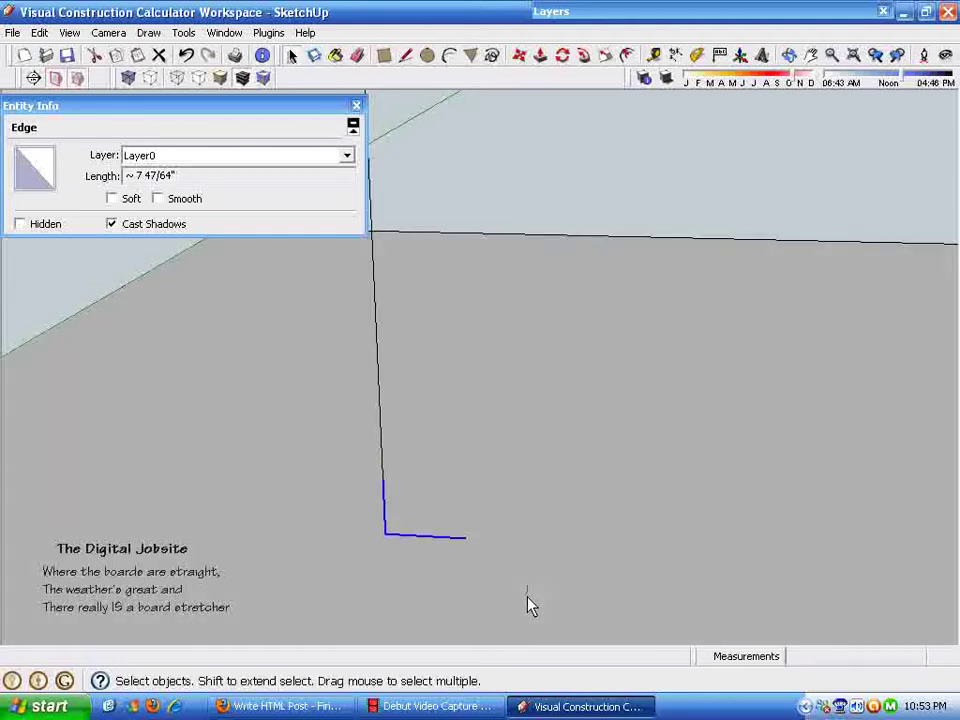
pyautogui.moveTo(529, 604); pyautogui.dragTo(421, 563, button='middle')
pyautogui.moveTo(387, 463); pyautogui.dragTo(416, 459, button='middle')
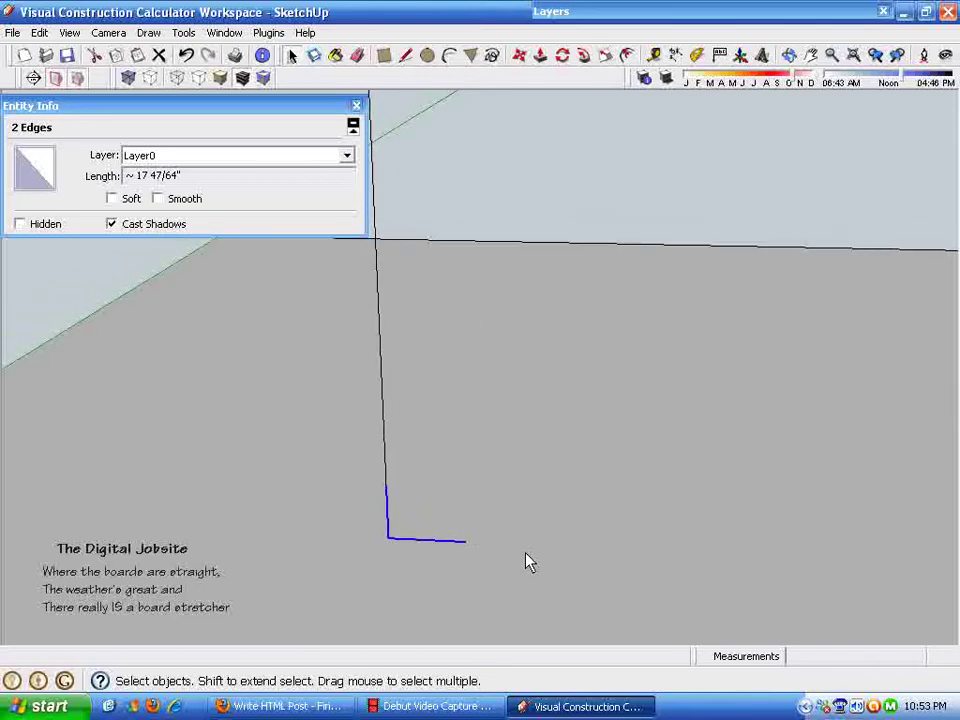
pyautogui.moveTo(446, 527); pyautogui.dragTo(418, 386, button='middle')
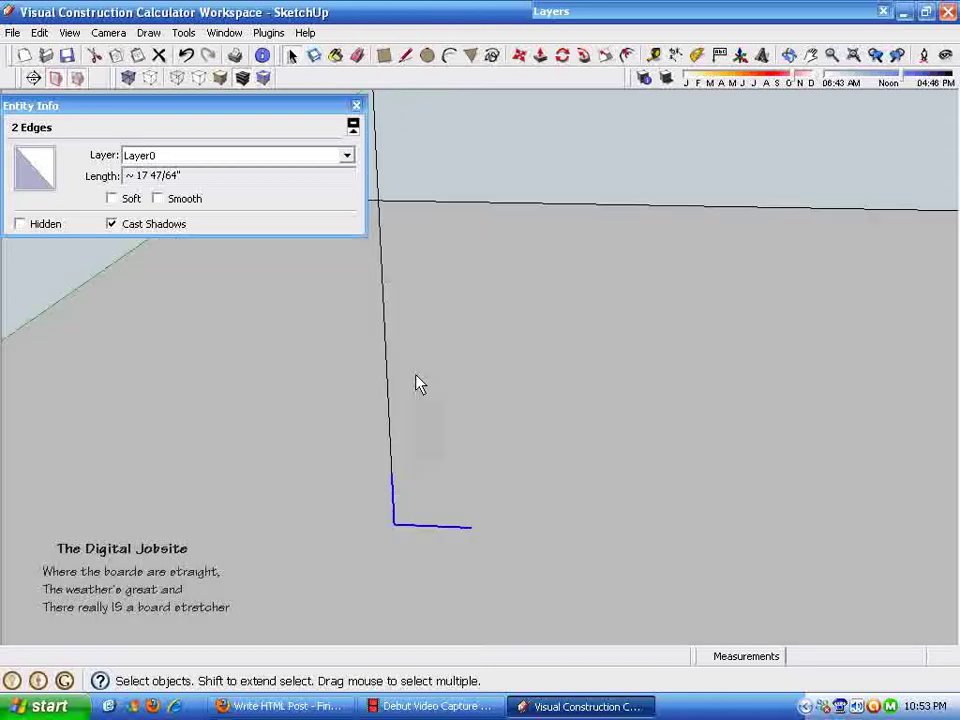
pyautogui.moveTo(427, 540); pyautogui.dragTo(527, 80, button='middle')
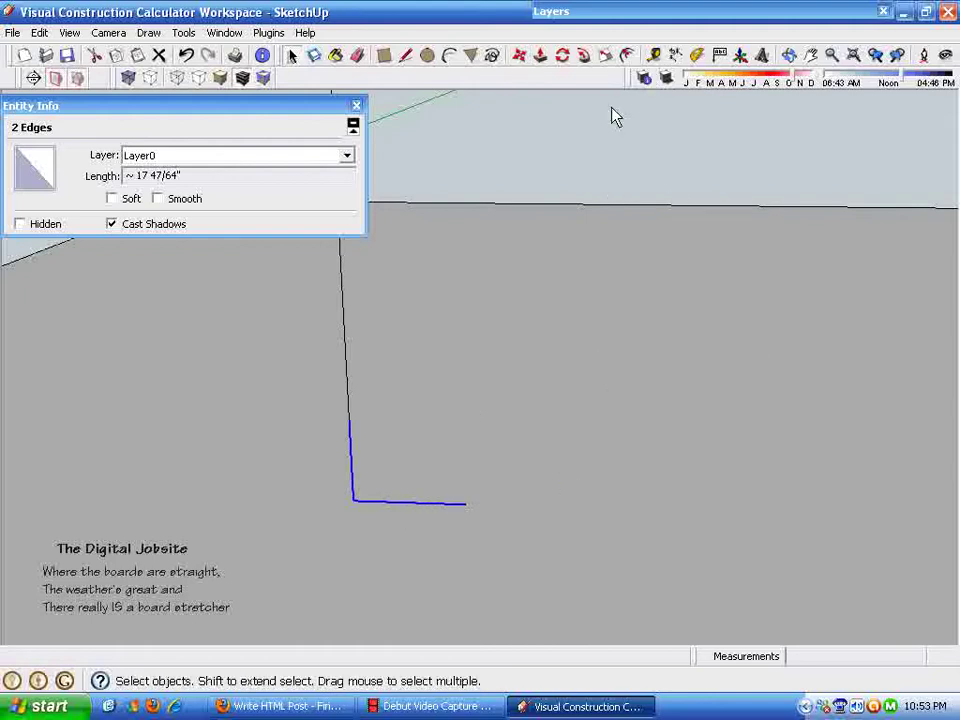
# - Start a rectangle on the ground beside the corner lines
pyautogui.click(674, 55)
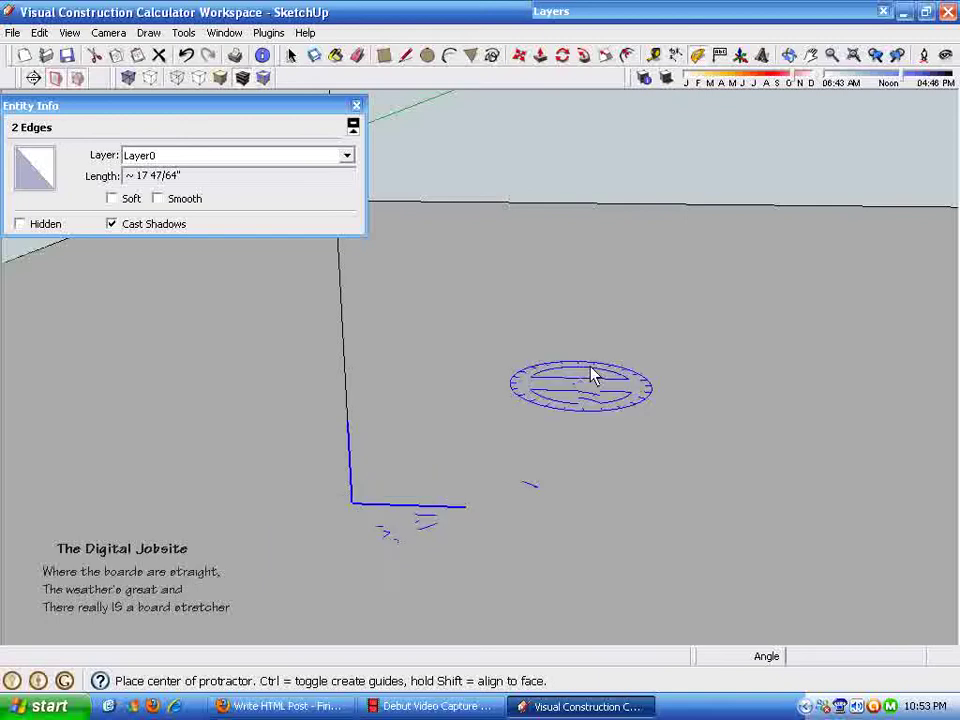
pyautogui.press('space')
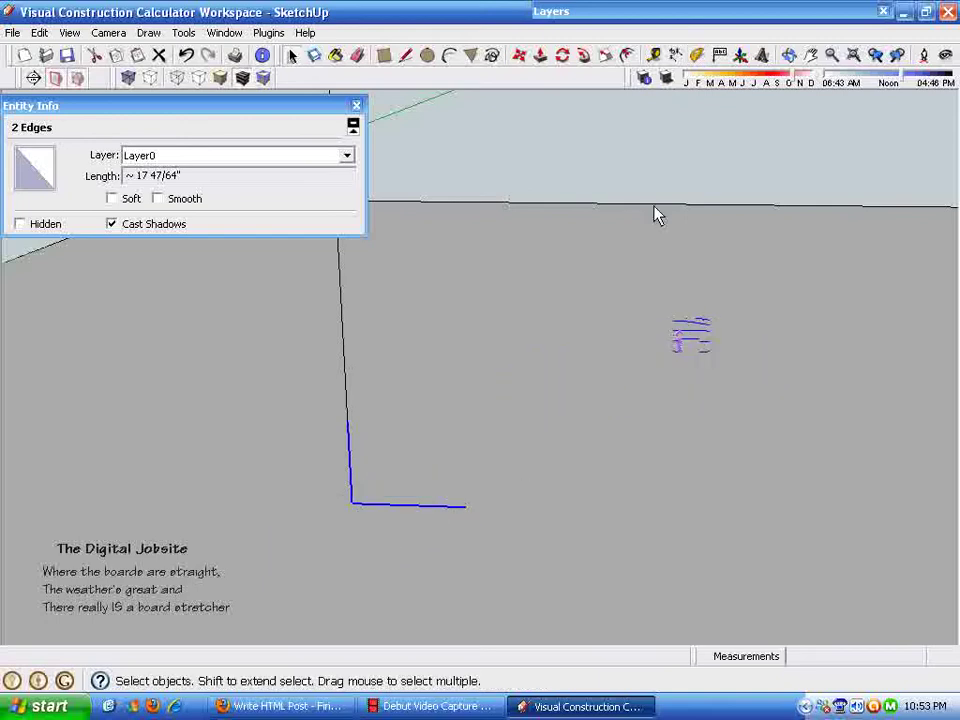
pyautogui.click(385, 57)
pyautogui.click(647, 328)
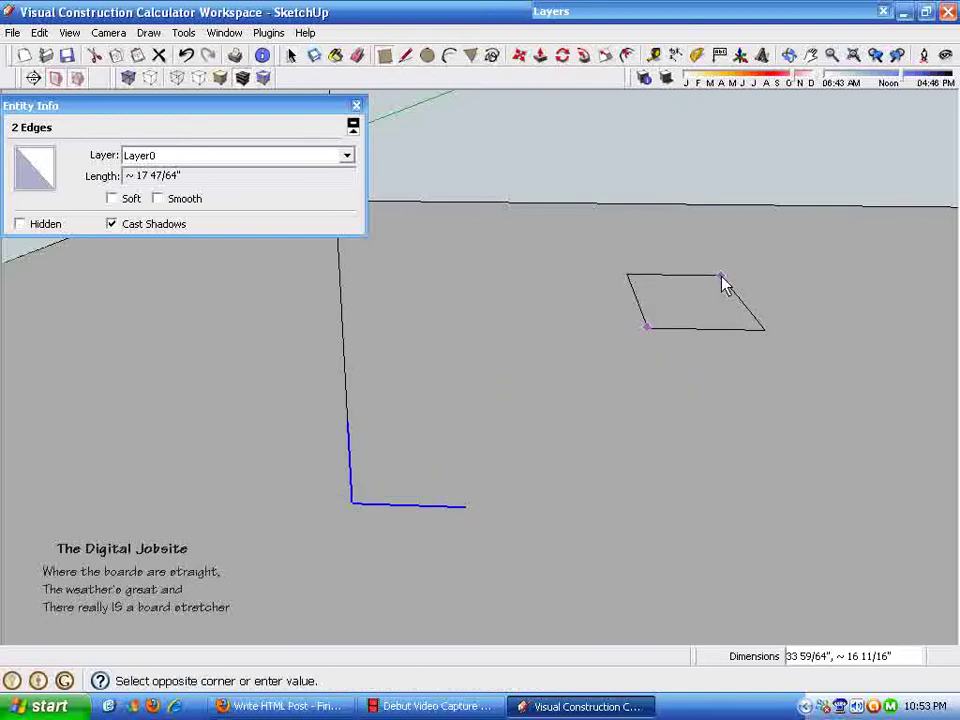
# - Finish the rectangle and push/pull it up into a small box
pyautogui.click(722, 281)
pyautogui.press('space')
pyautogui.click(546, 57)
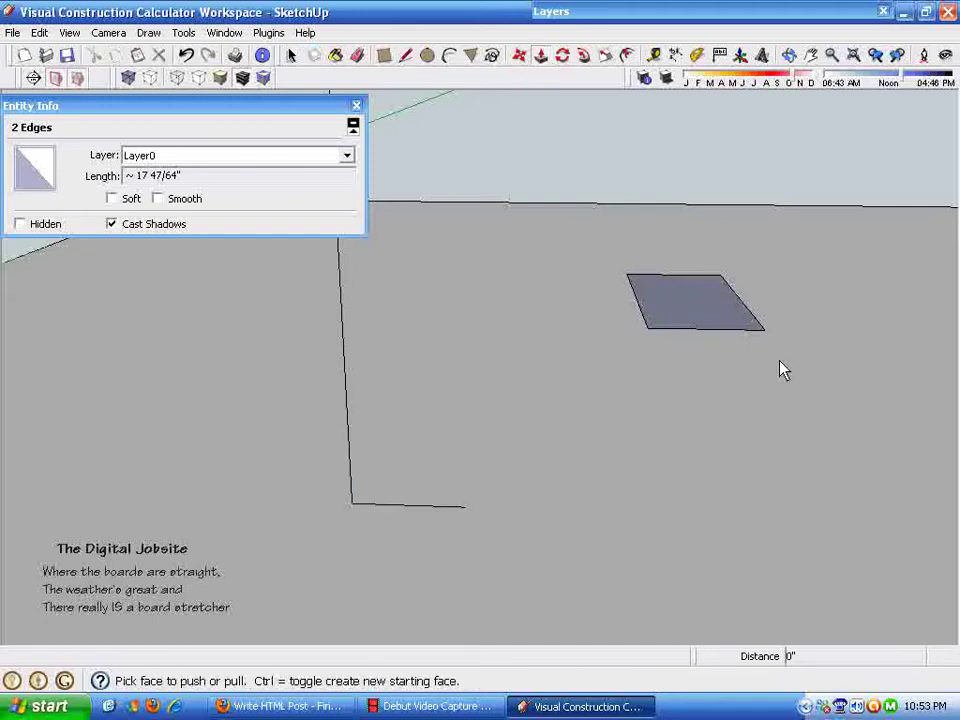
pyautogui.click(714, 306)
pyautogui.moveTo(698, 312); pyautogui.dragTo(709, 249)
pyautogui.press('space')
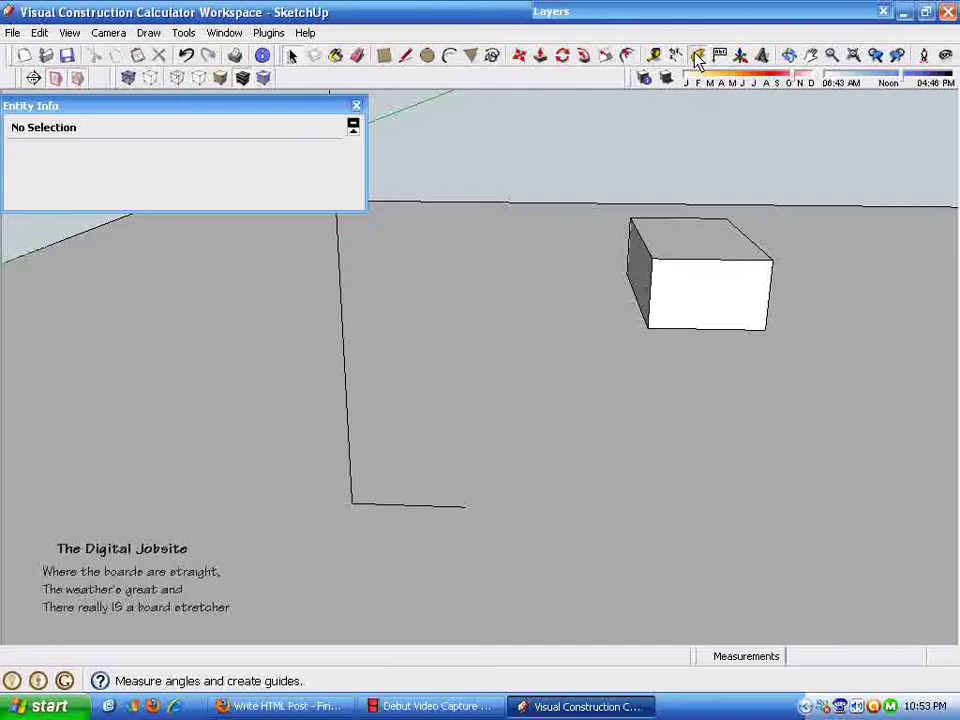
# - Center the Protractor on the floor line's endpoint where the two lines meet
pyautogui.click(698, 56)
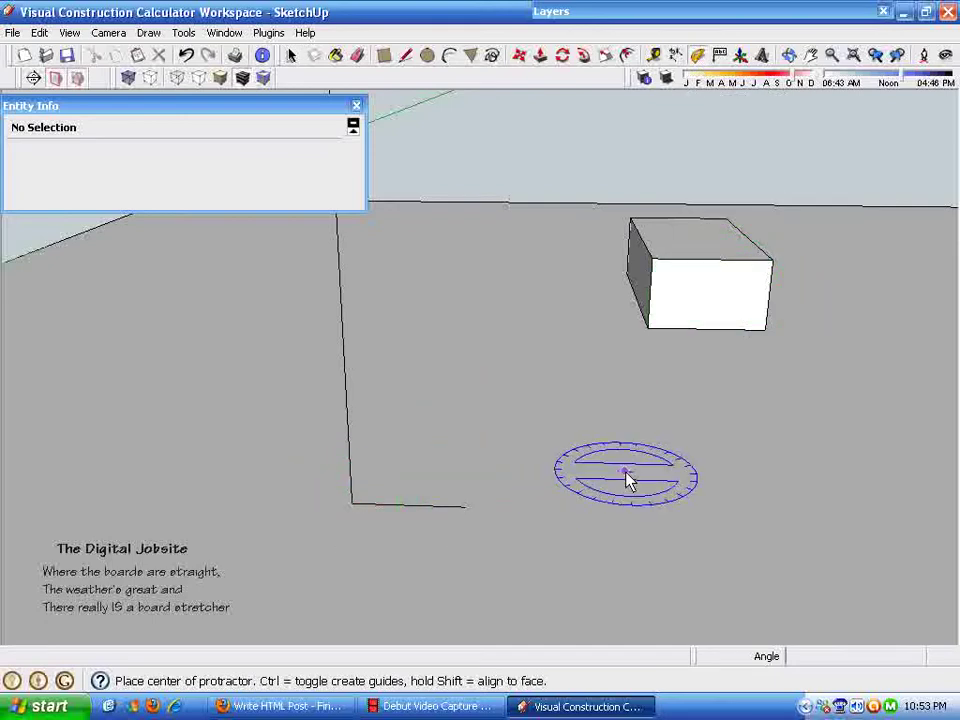
pyautogui.press('space')
pyautogui.moveTo(512, 98); pyautogui.dragTo(655, 303, button='middle')
pyautogui.click(697, 55)
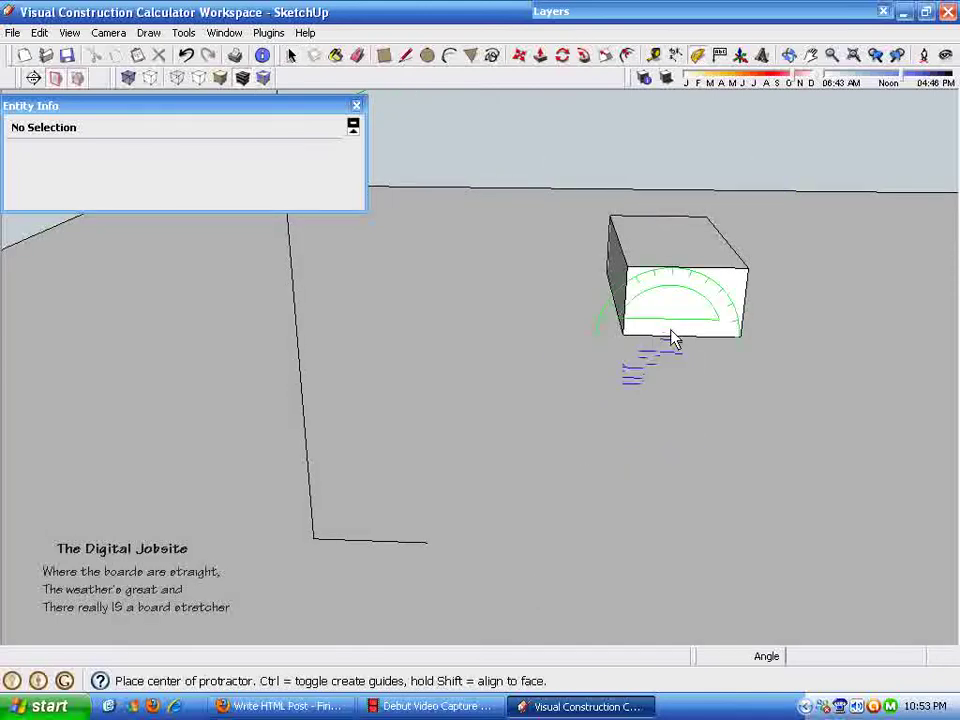
pyautogui.click(426, 543)
# - Place a 37.7° guide through the corner and set the bottom edge's length to exactly 10"
pyautogui.click(314, 542)
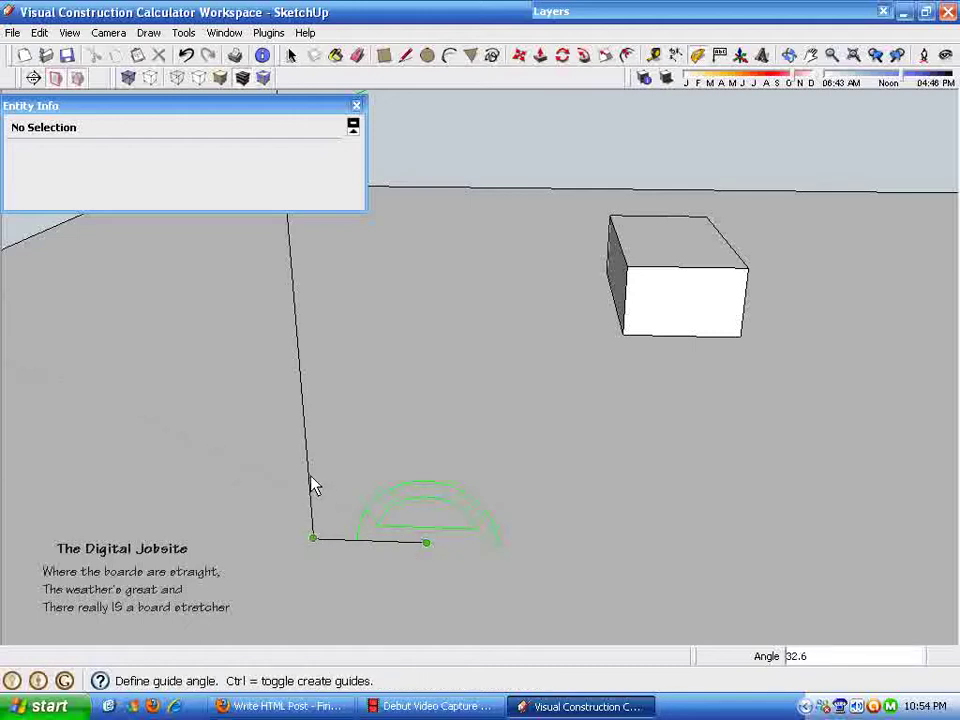
pyautogui.moveTo(312, 486); pyautogui.dragTo(316, 453, button='middle')
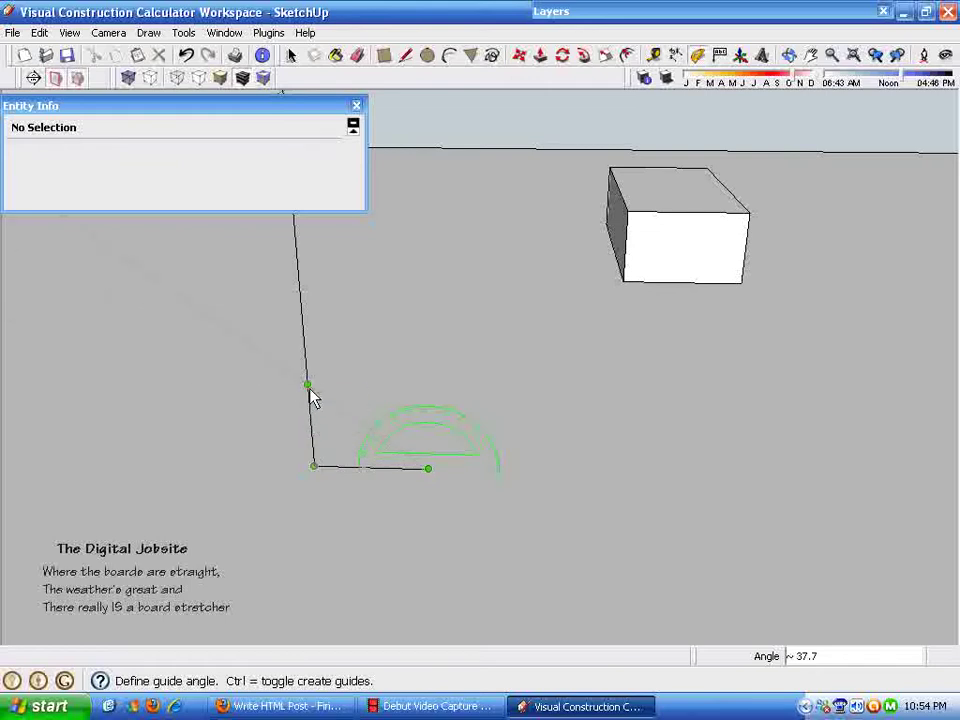
pyautogui.click(311, 392)
pyautogui.press('space')
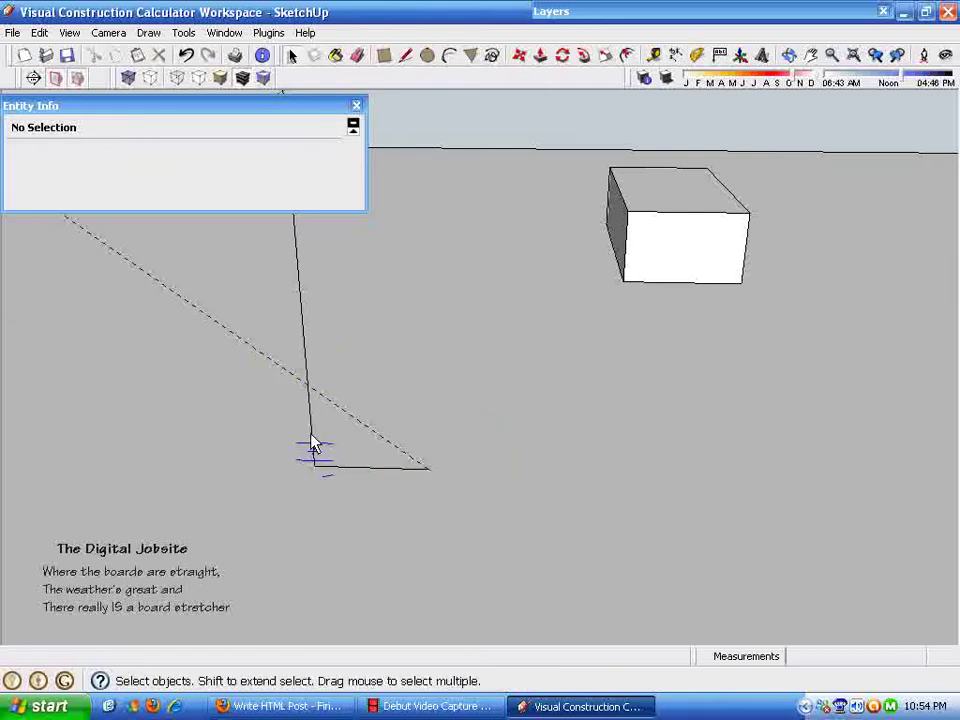
pyautogui.click(345, 467)
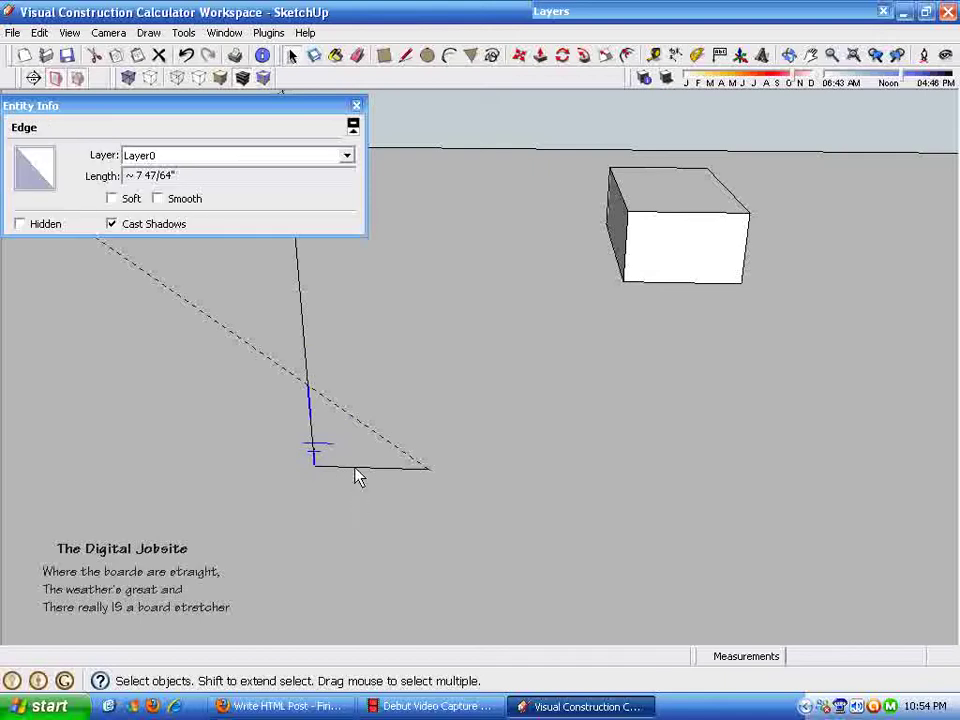
pyautogui.write('10"')
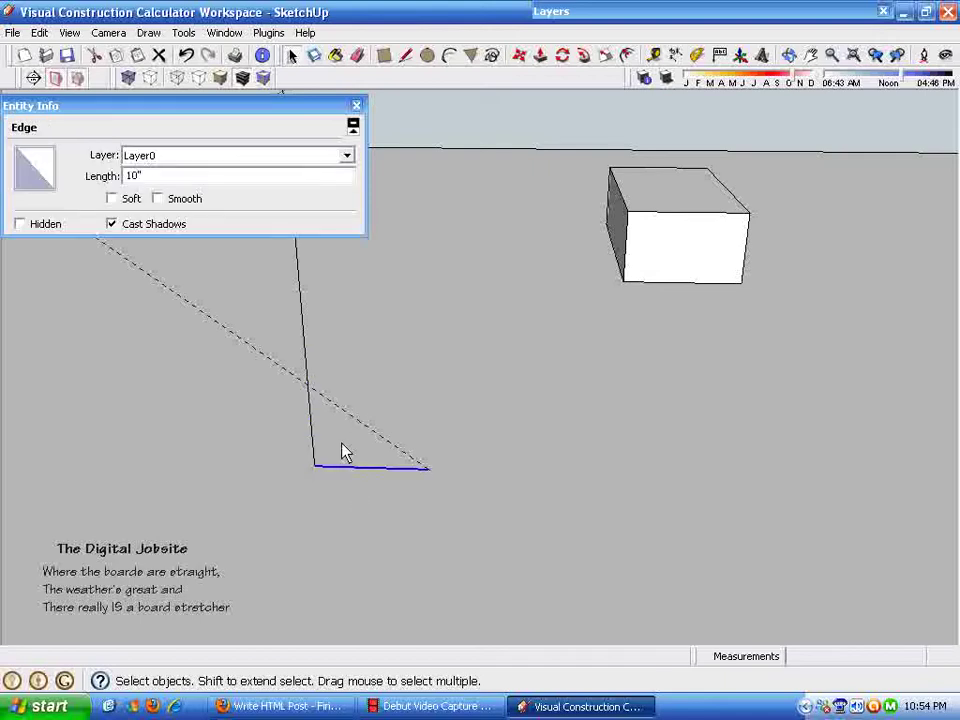
# - Lay a second 37.7° guide from the 10" edge's end up through the vertical line
pyautogui.click(697, 54)
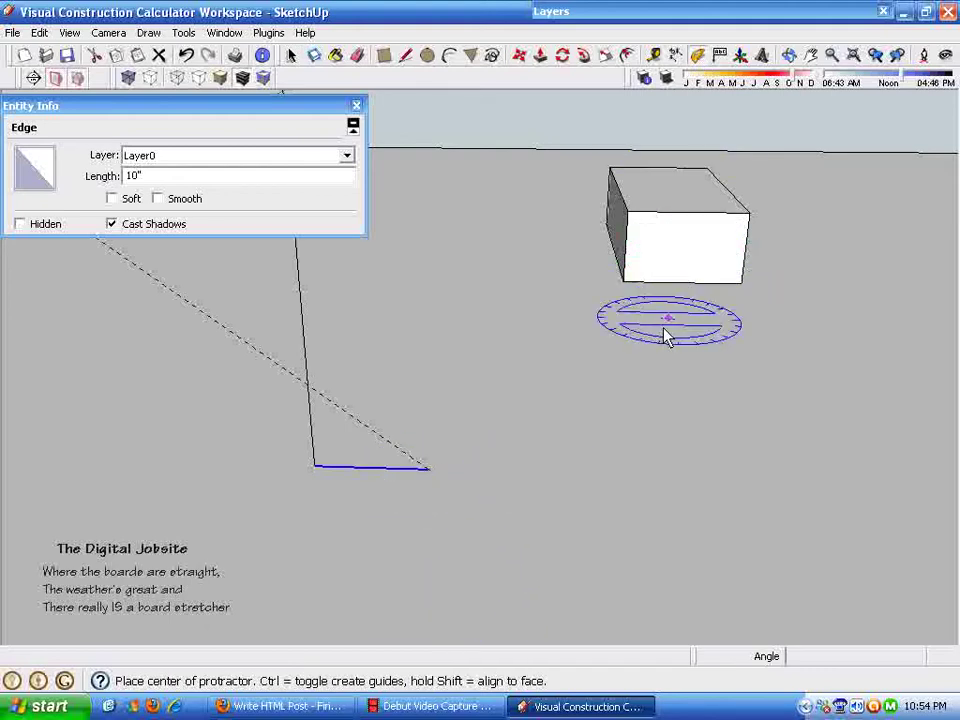
pyautogui.click(428, 469)
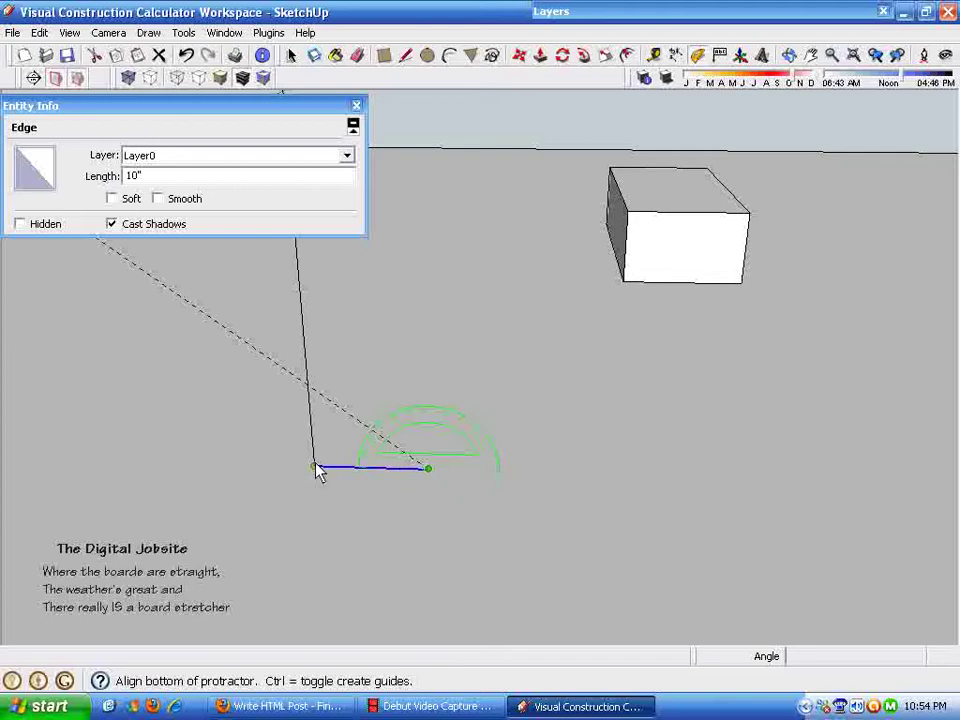
pyautogui.click(315, 466)
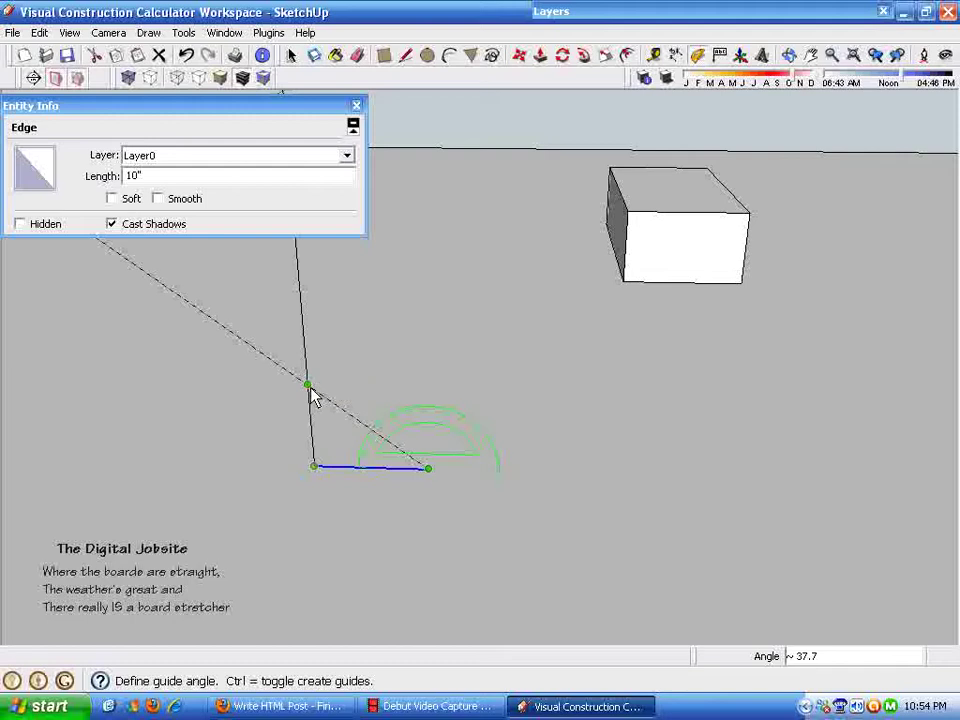
pyautogui.click(311, 391)
pyautogui.scroll(2, 454, 450)
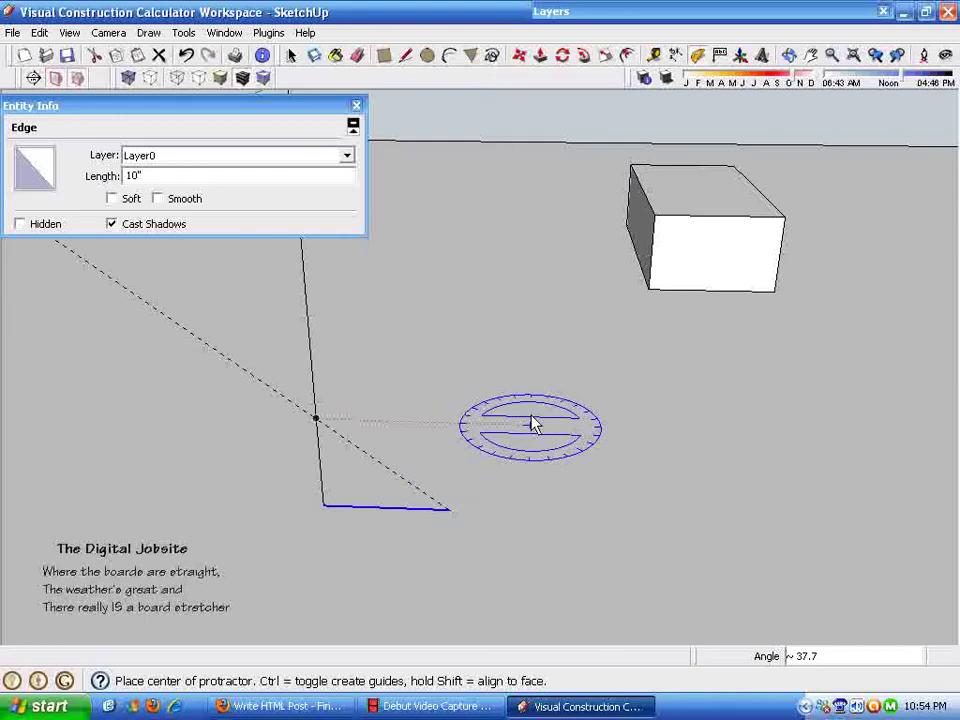
pyautogui.press('space')
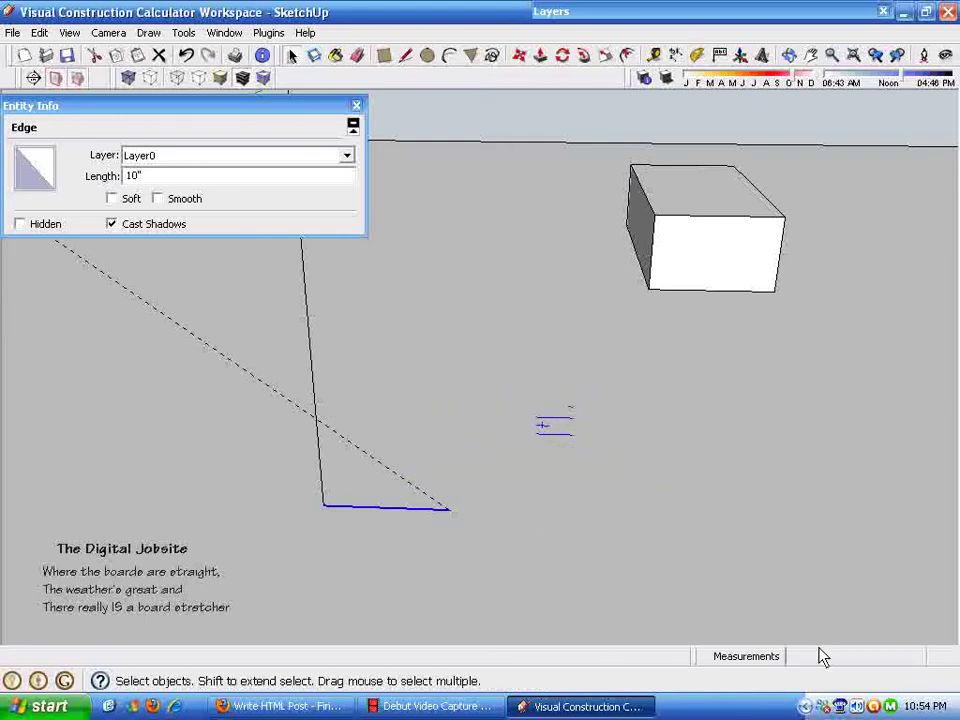
pyautogui.moveTo(760, 620); pyautogui.dragTo(360, 292, button='middle')
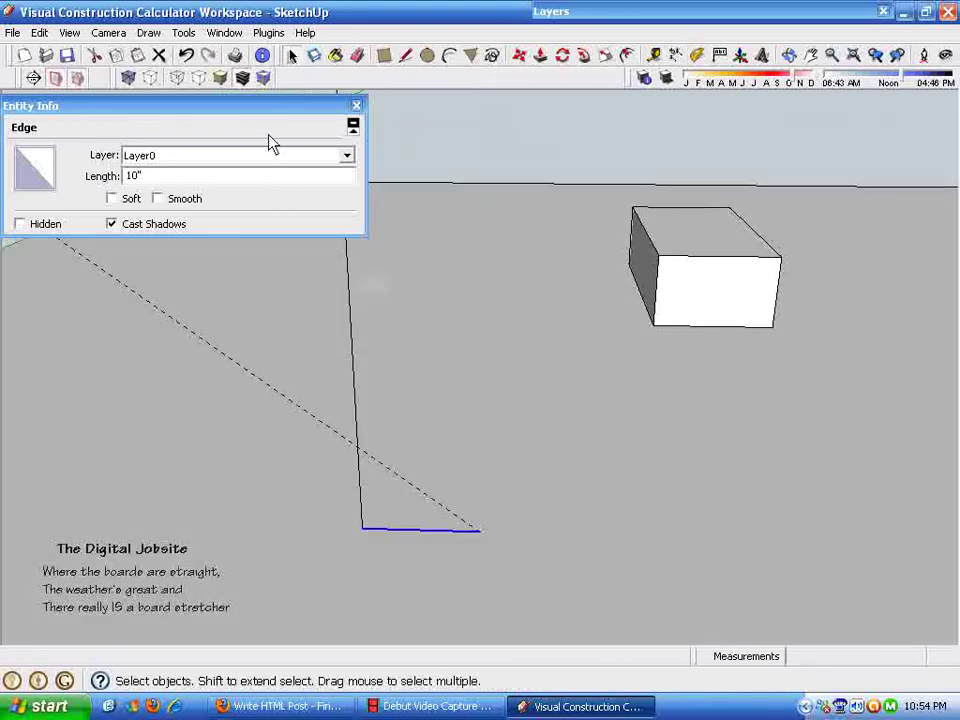
# - Collapse Entity Info and delete the edges and the box
pyautogui.click(268, 108)
pyautogui.moveTo(420, 240); pyautogui.dragTo(460, 578, button='middle')
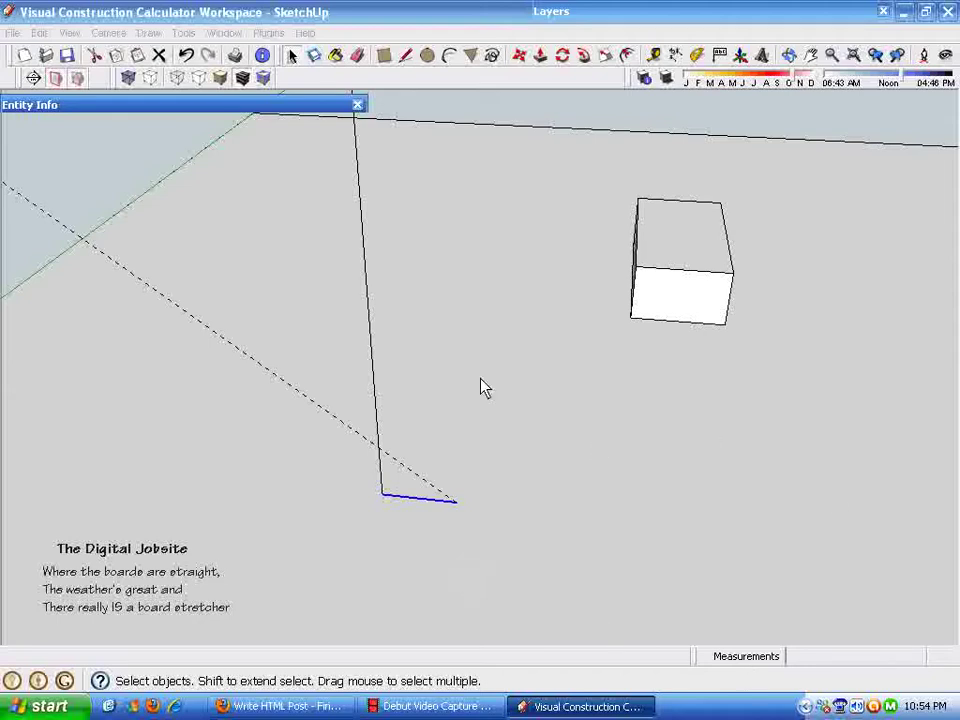
pyautogui.moveTo(482, 388); pyautogui.dragTo(216, 183, button='middle')
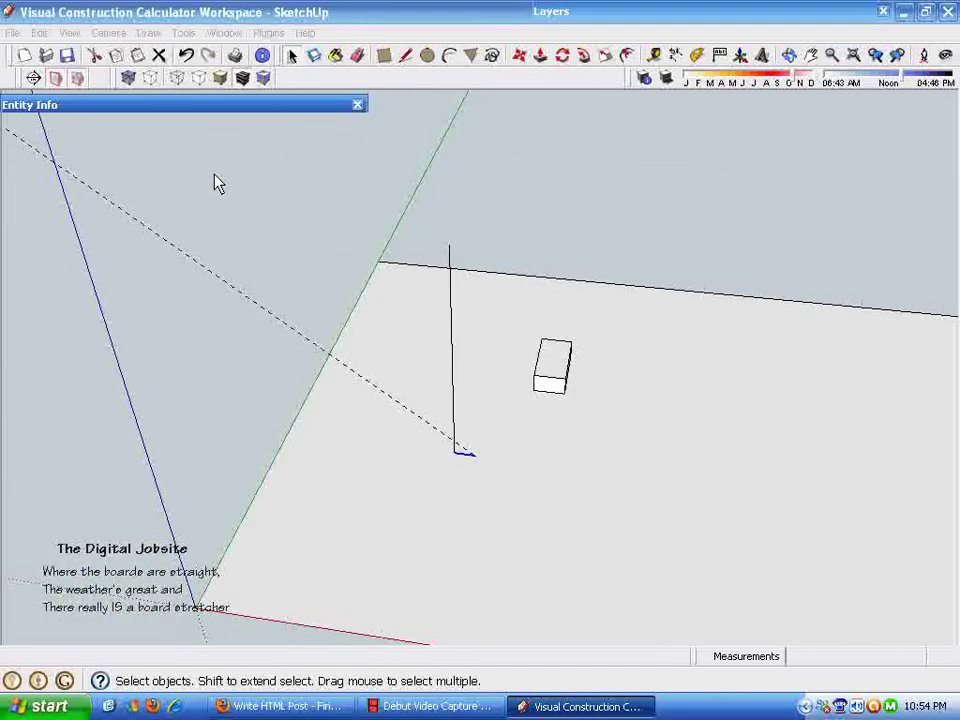
pyautogui.moveTo(285, 204); pyautogui.dragTo(673, 470)
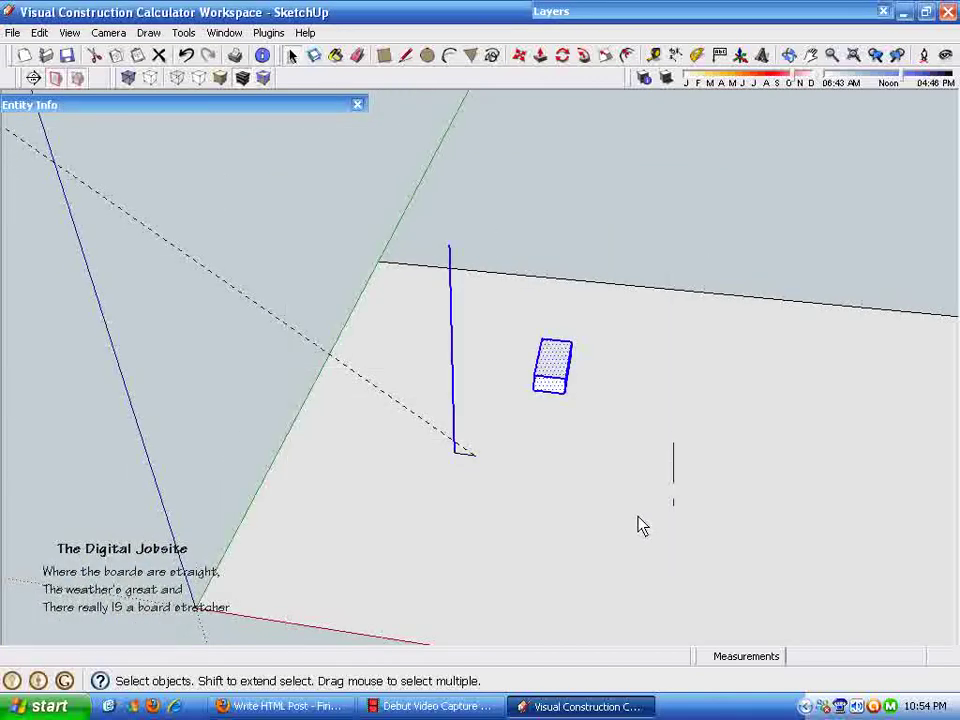
pyautogui.press('Delete')
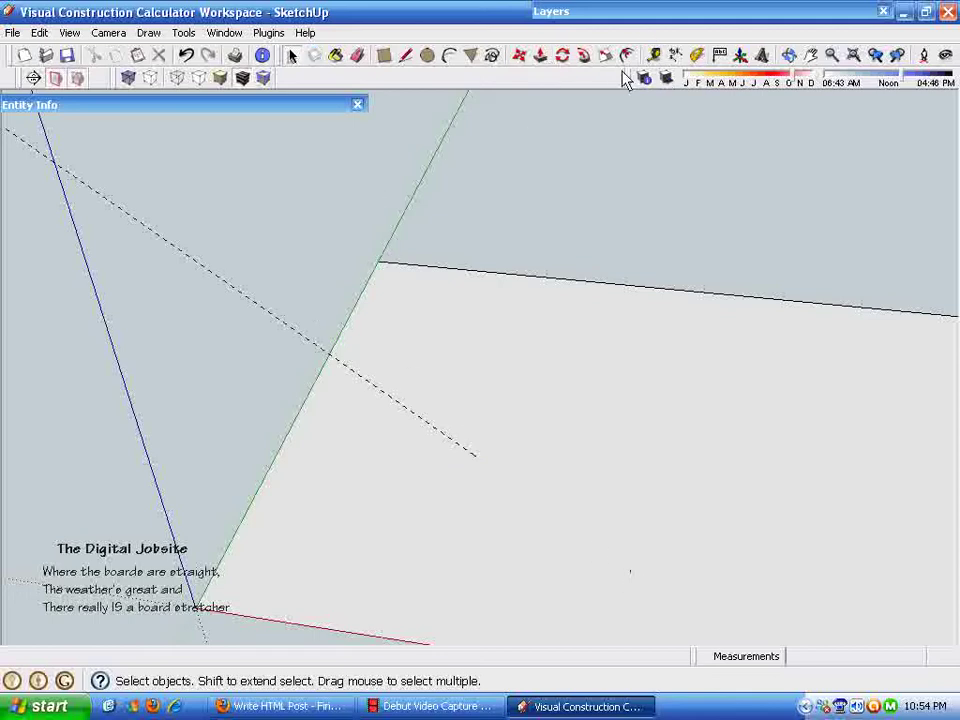
# - Erase the dashed guide line and zoom in on the empty ground
pyautogui.click(357, 55)
pyautogui.click(215, 276)
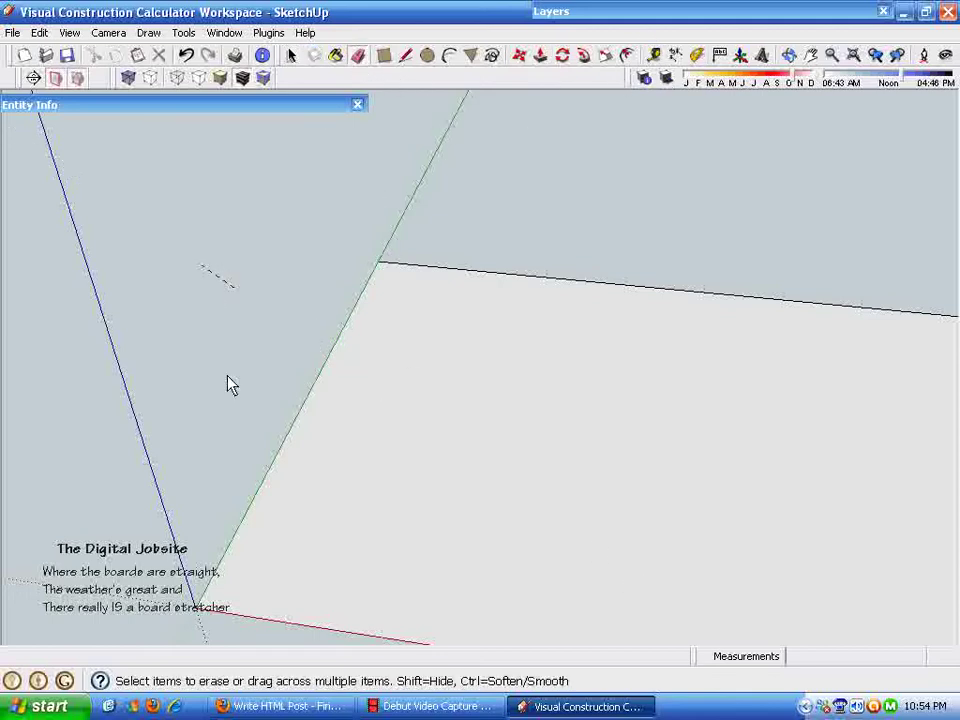
pyautogui.press('space')
pyautogui.scroll(2, 400, 515)
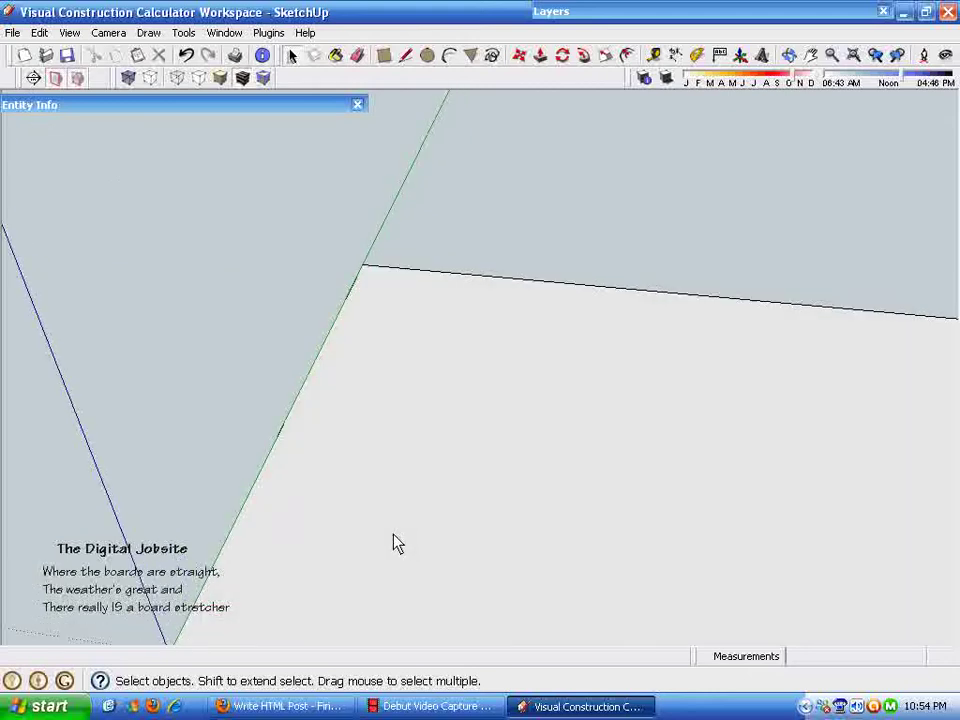
pyautogui.scroll(5, 420, 510)
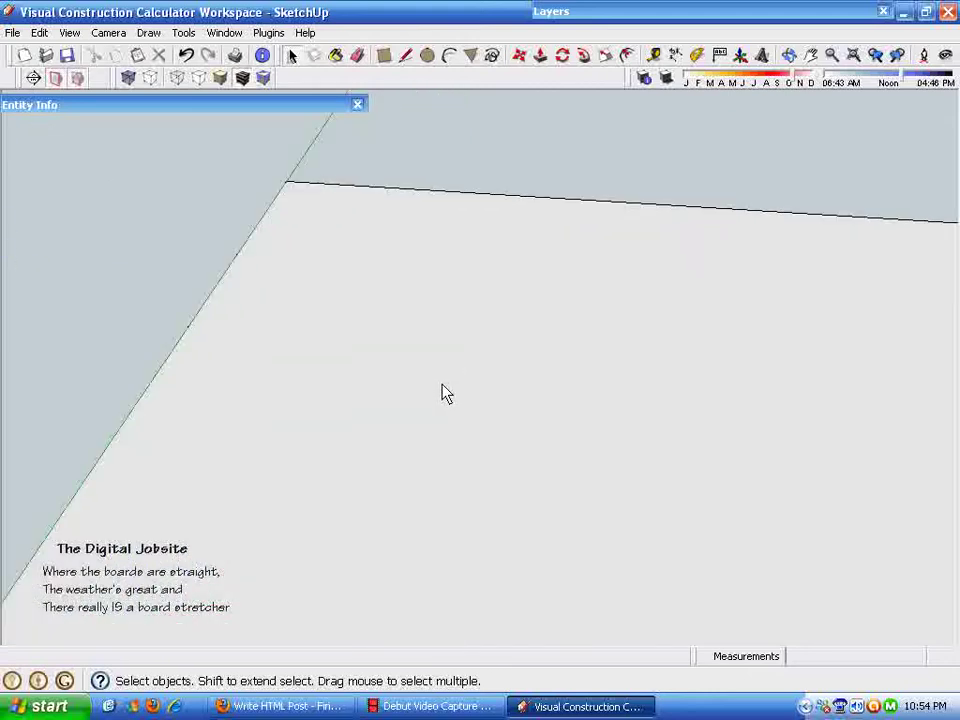
# - Draw a 29" by 37 3/32" rectangle and show its 1075.71875 sq in area in Entity Info
pyautogui.click(384, 55)
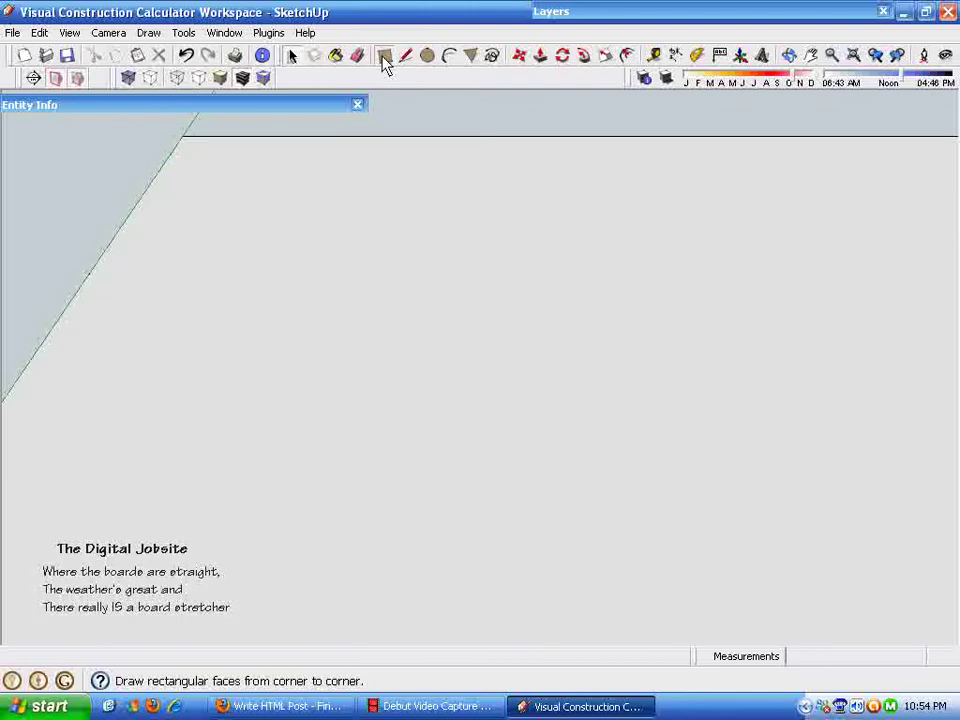
pyautogui.click(316, 407)
pyautogui.click(527, 338)
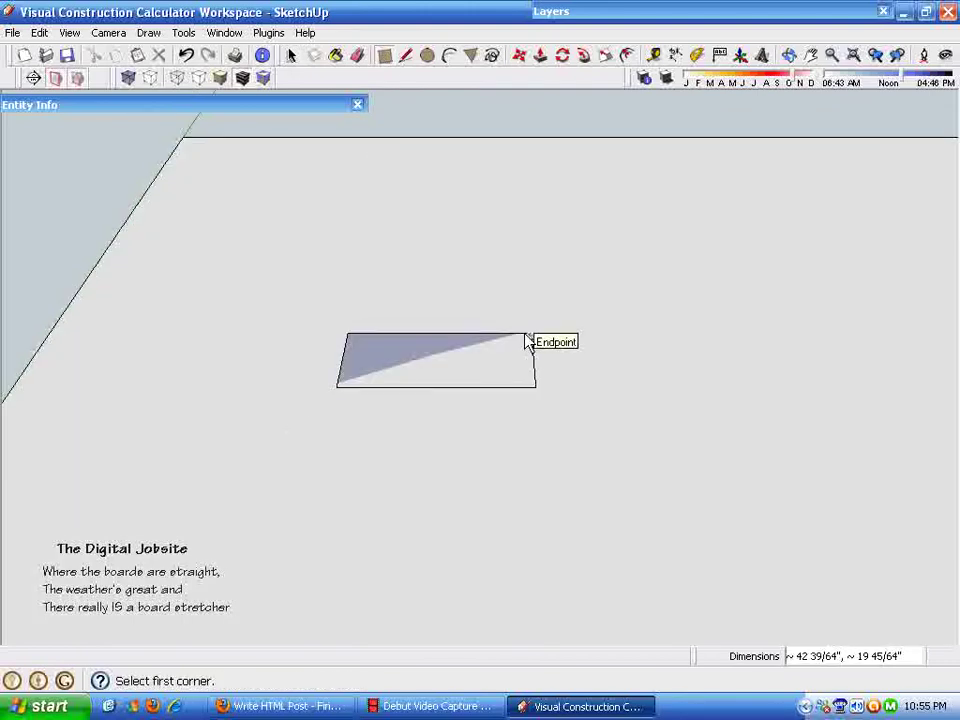
pyautogui.write('29')
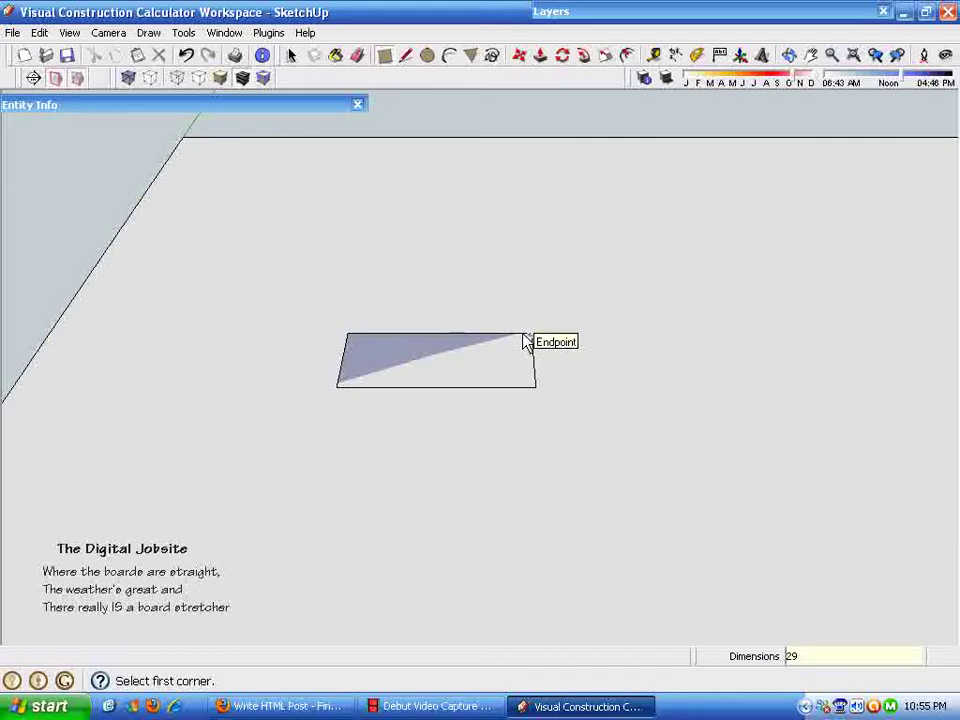
pyautogui.write(',37')
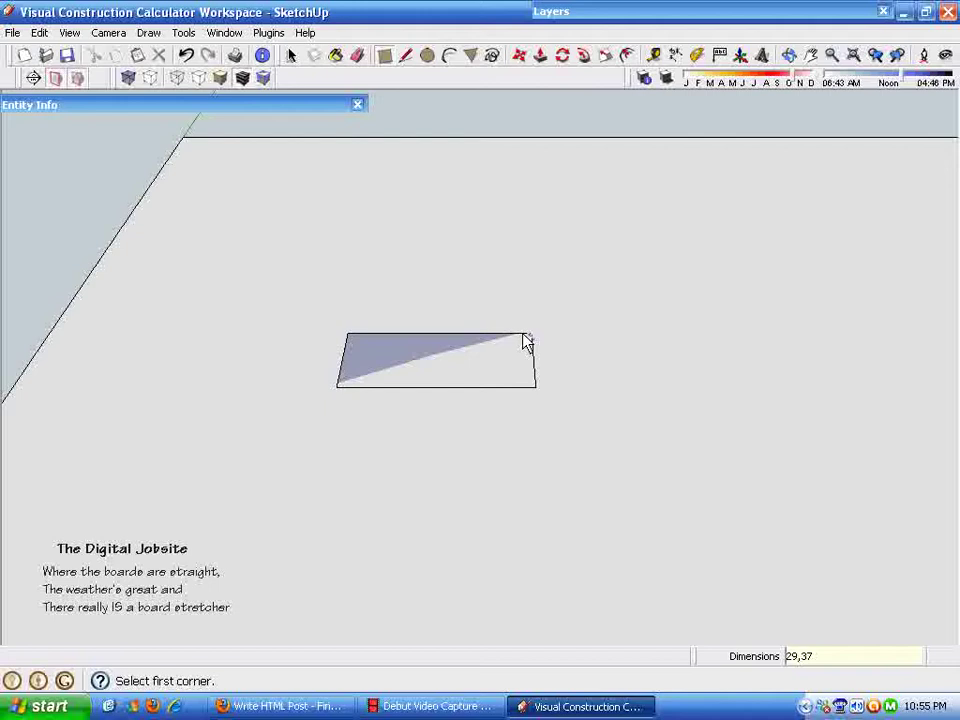
pyautogui.write(' 3/32')
pyautogui.press('Return')
pyautogui.press('space')
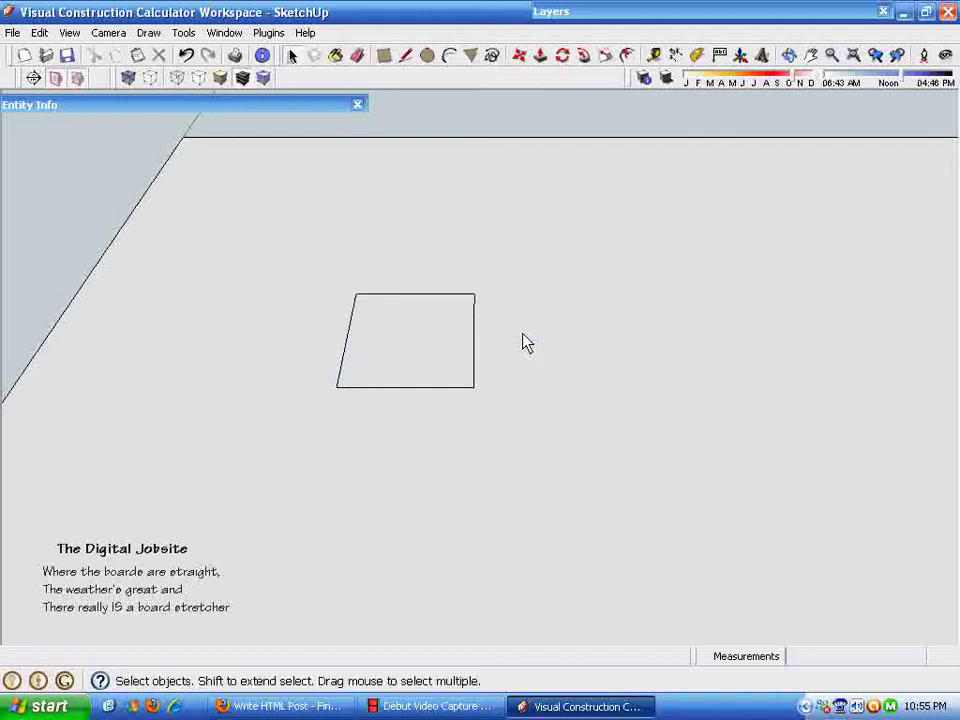
pyautogui.click(410, 353)
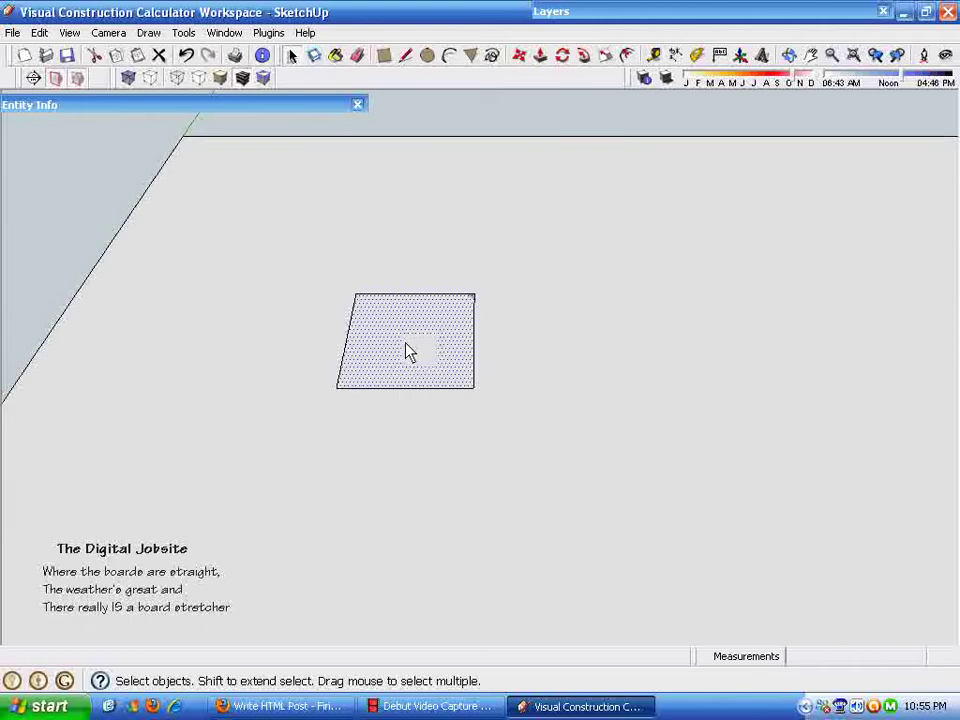
pyautogui.rightClick(407, 351)
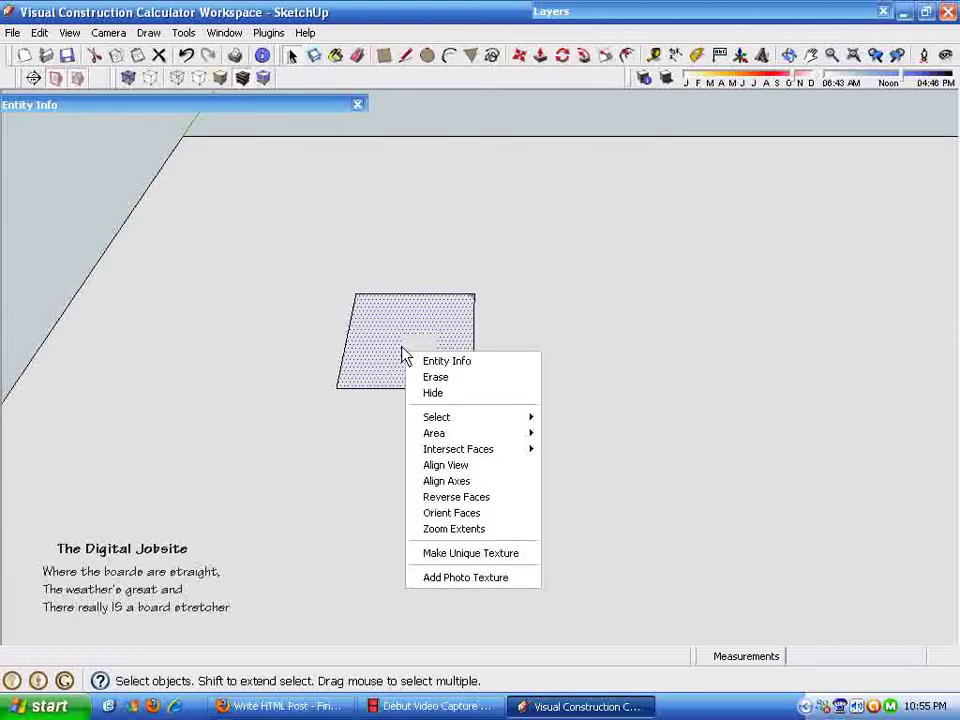
pyautogui.click(452, 364)
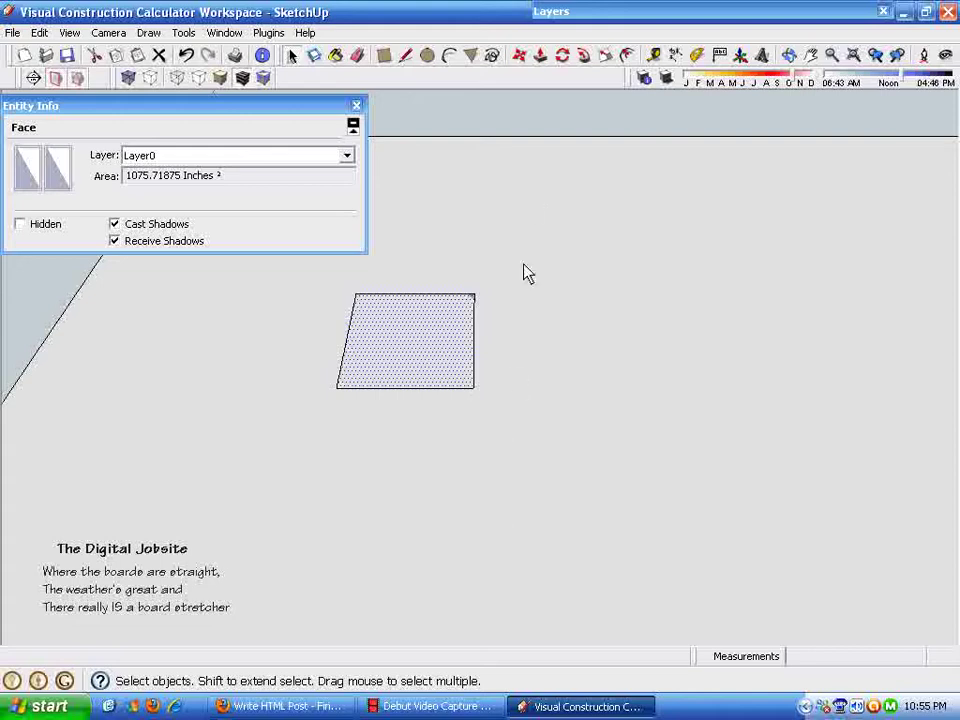
# - Draw a circle with a 19 11/32" radius beside the rectangle
pyautogui.click(428, 56)
pyautogui.click(670, 488)
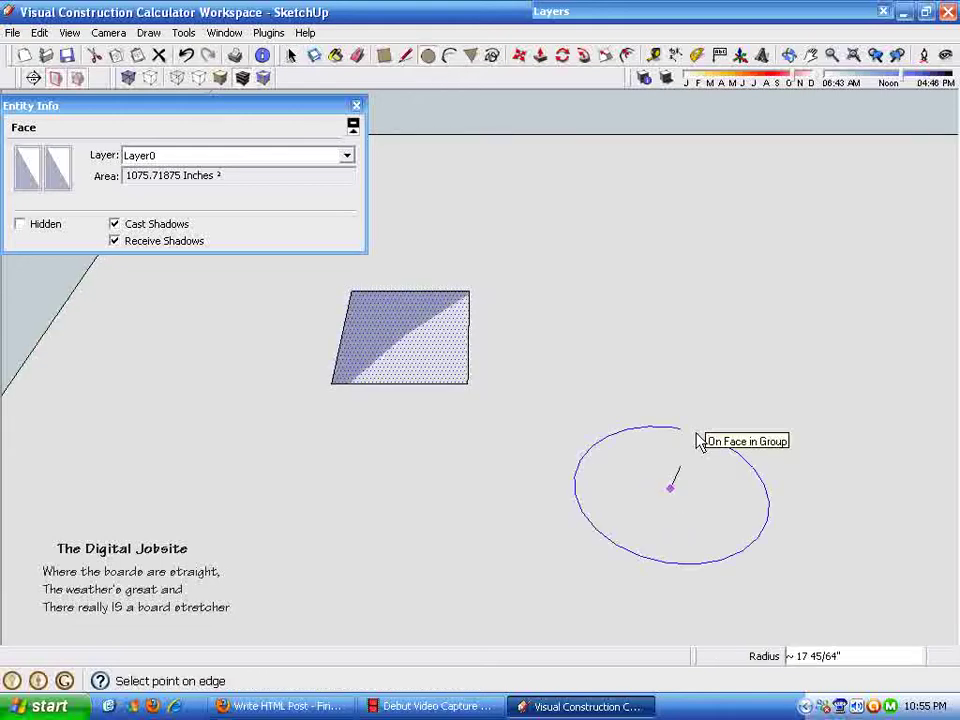
pyautogui.click(774, 486)
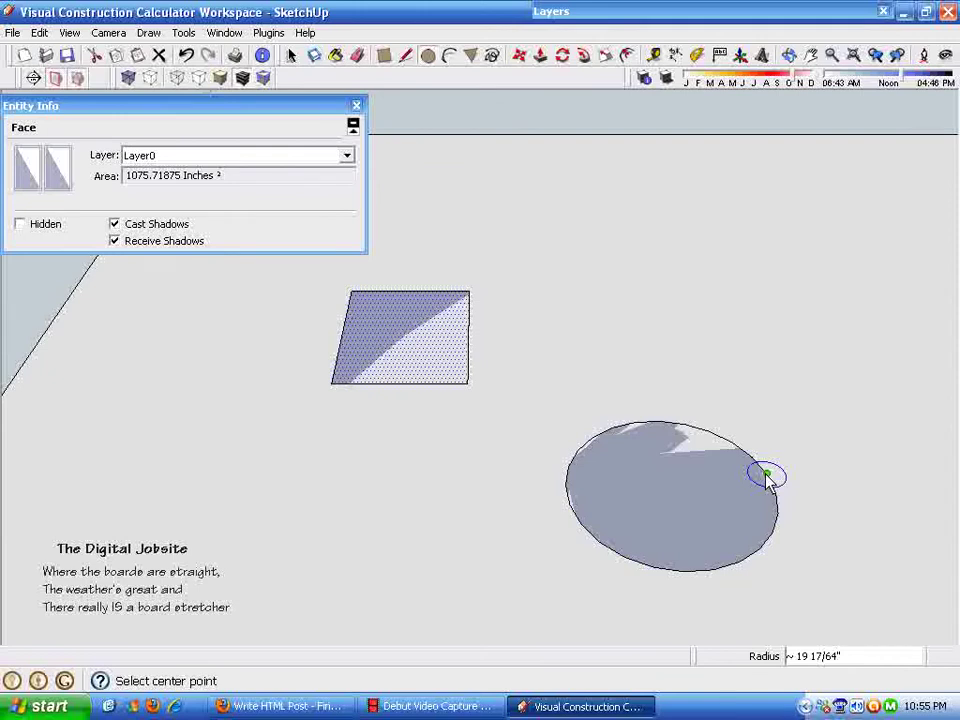
pyautogui.write('19')
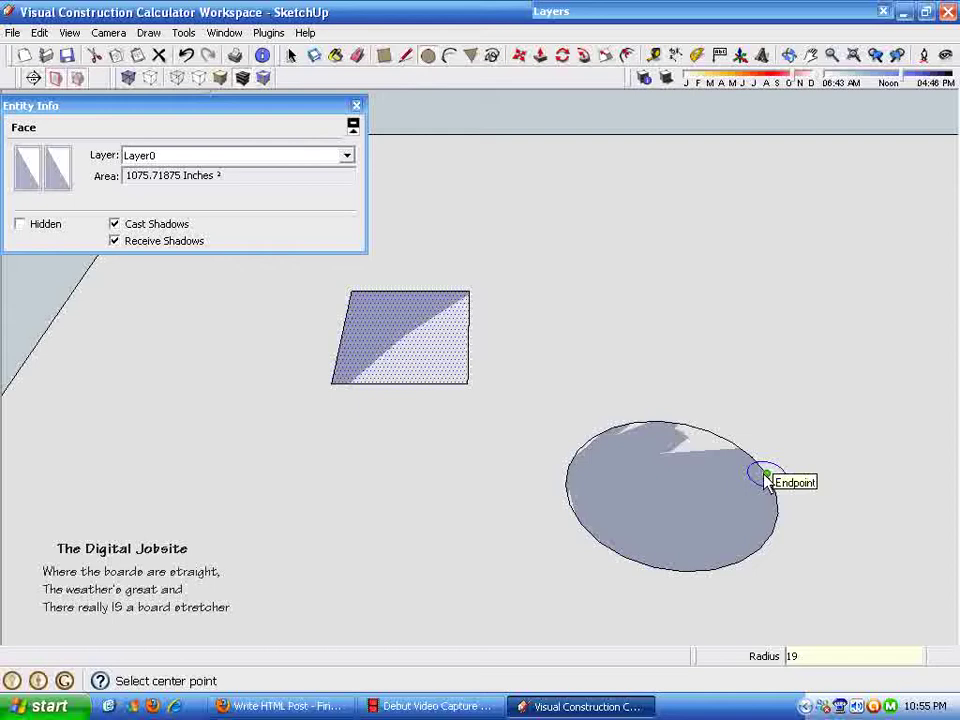
pyautogui.write(' 1')
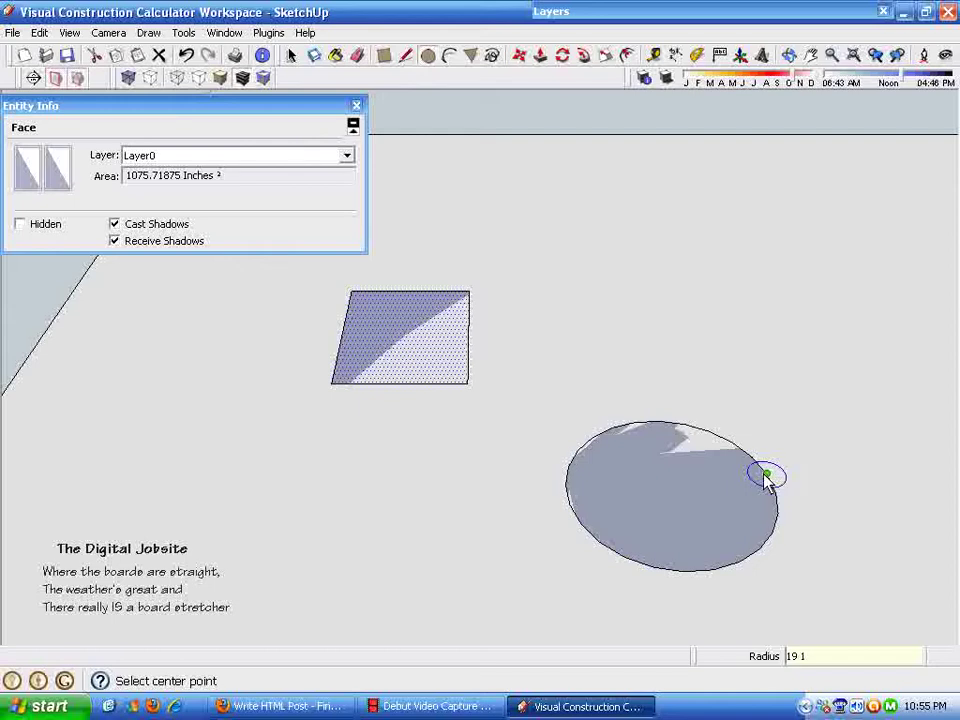
pyautogui.write('1/32')
pyautogui.press('Return')
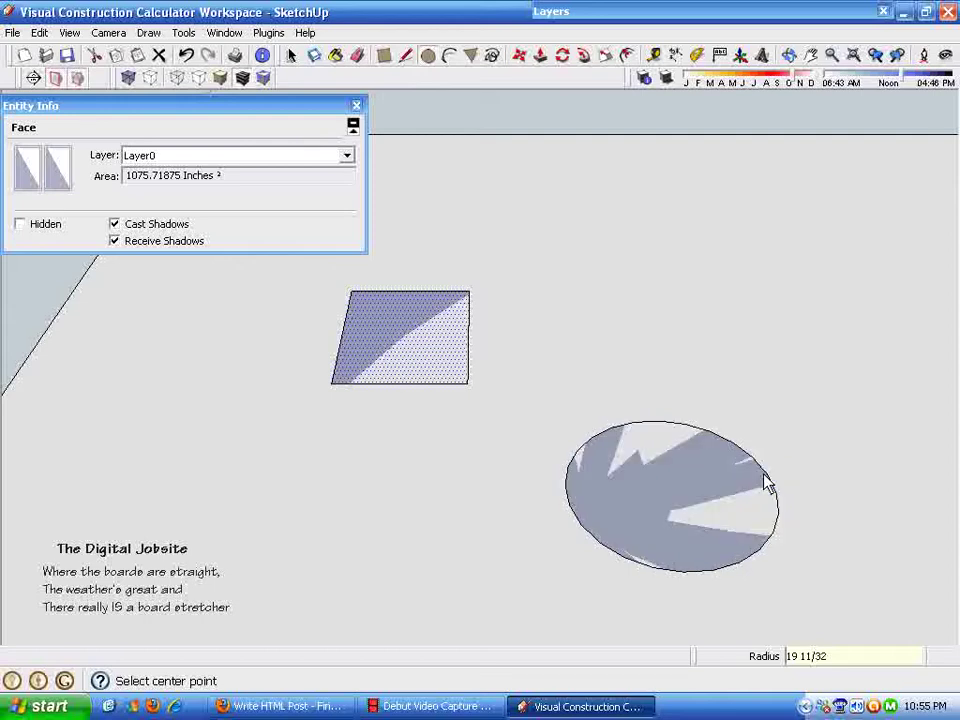
pyautogui.press('space')
# - Inspect the circle's face (1162.140986 sq in) and edge (24 segments, radius) in Entity Info
pyautogui.moveTo(553, 371); pyautogui.dragTo(793, 621)
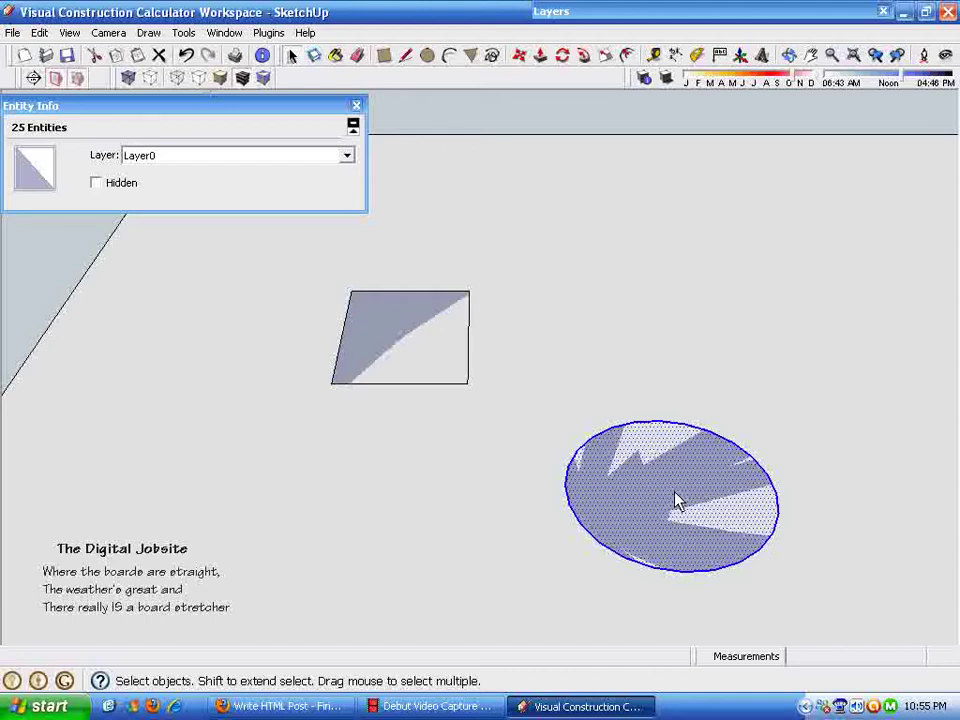
pyautogui.rightClick(636, 478)
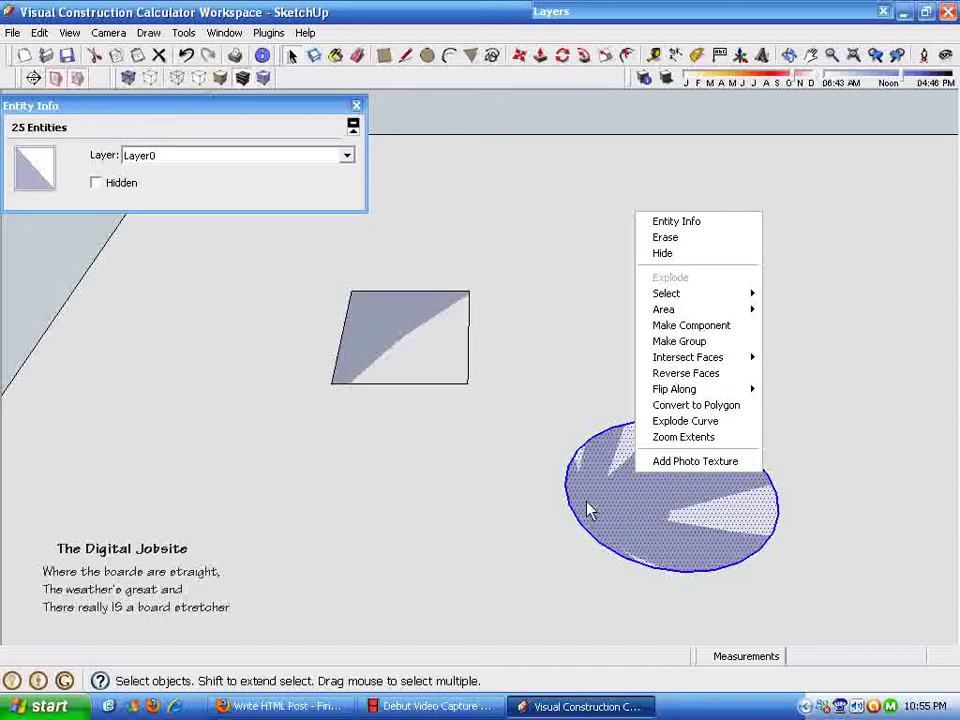
pyautogui.click(886, 621)
pyautogui.click(668, 514)
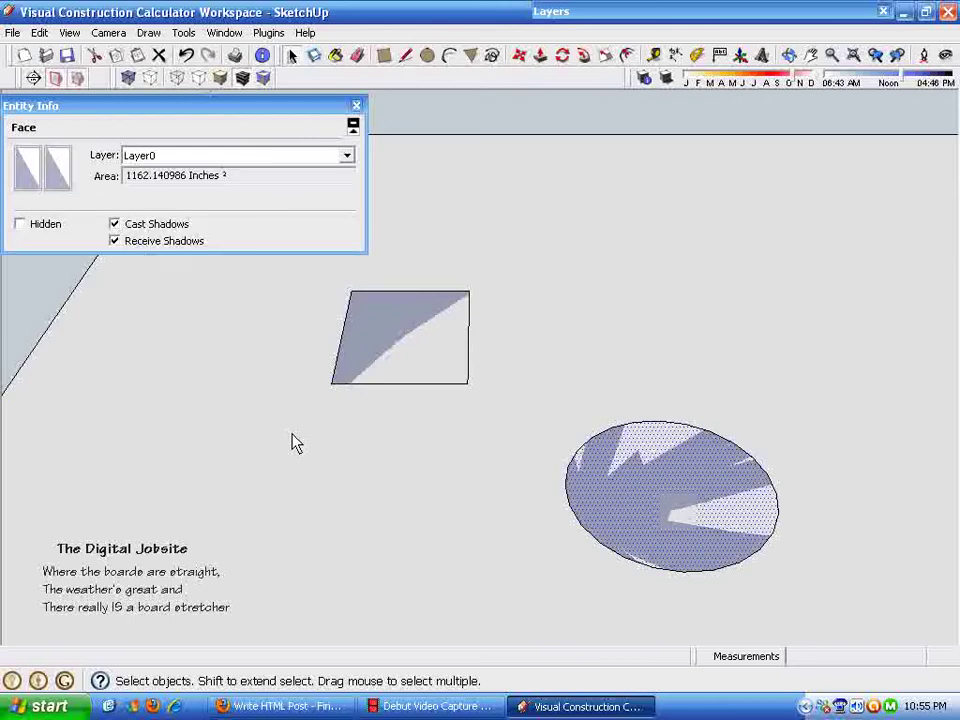
pyautogui.click(765, 546)
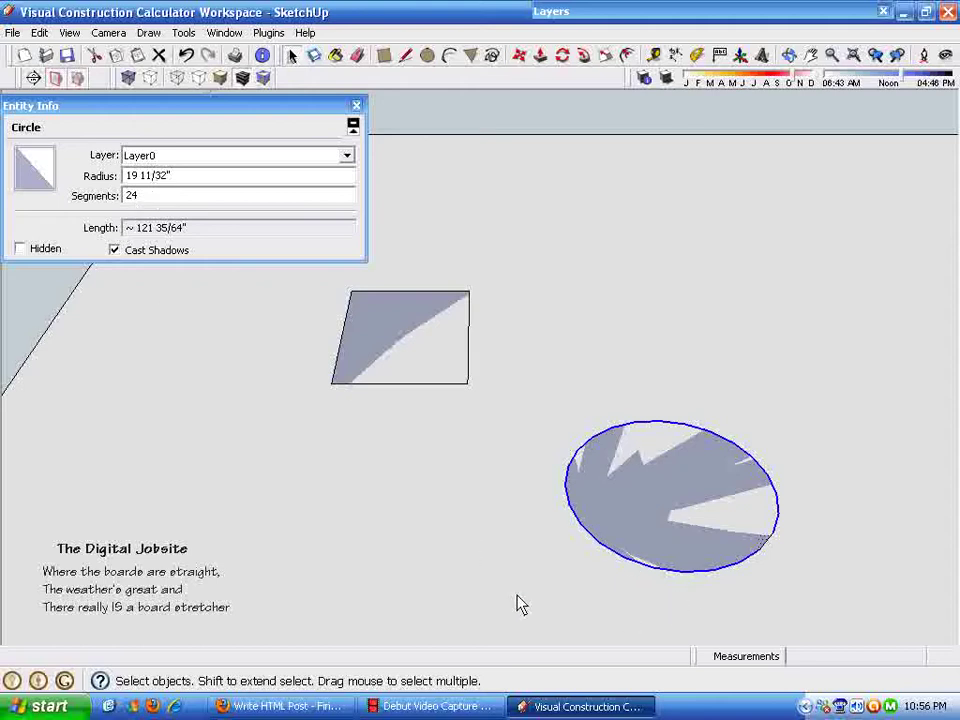
pyautogui.moveTo(377, 553); pyautogui.dragTo(364, 456, button='middle')
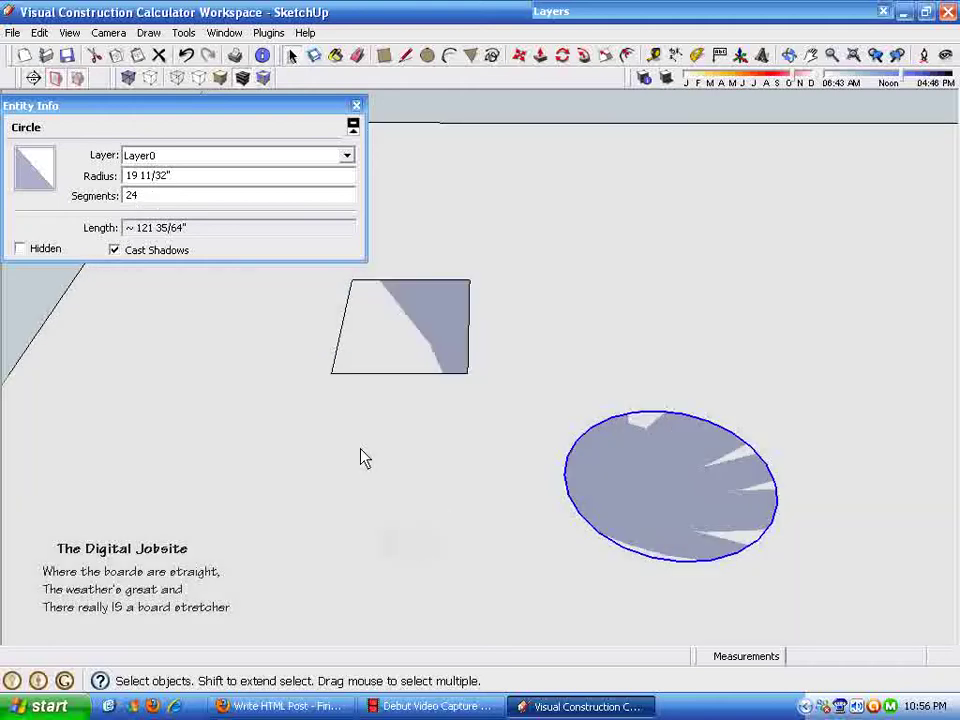
pyautogui.click(147, 198)
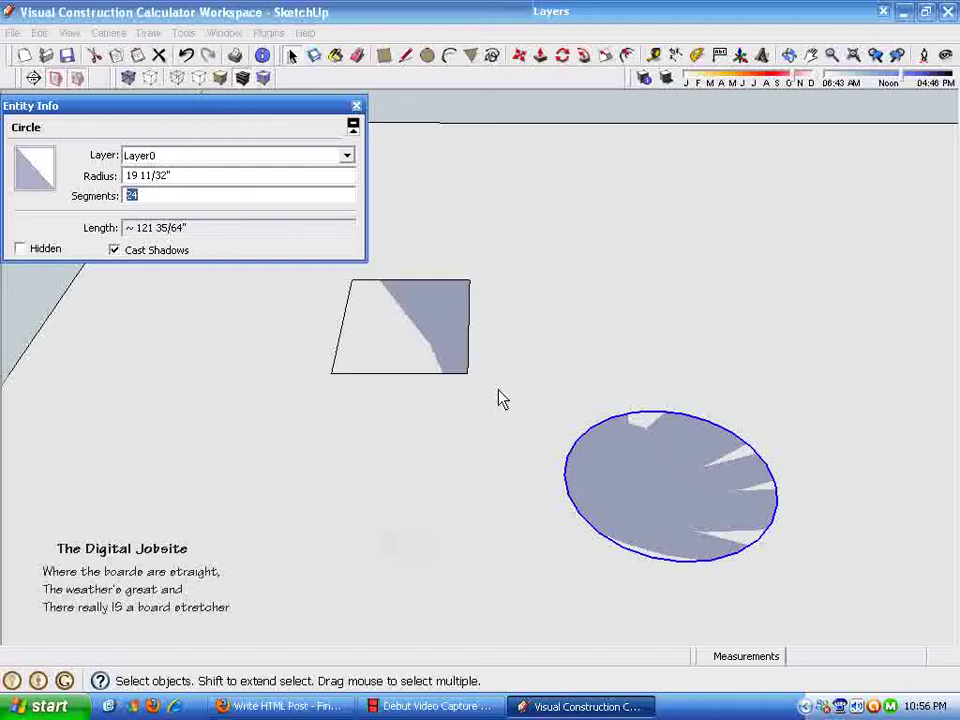
pyautogui.write('96')
pyautogui.press('Return')
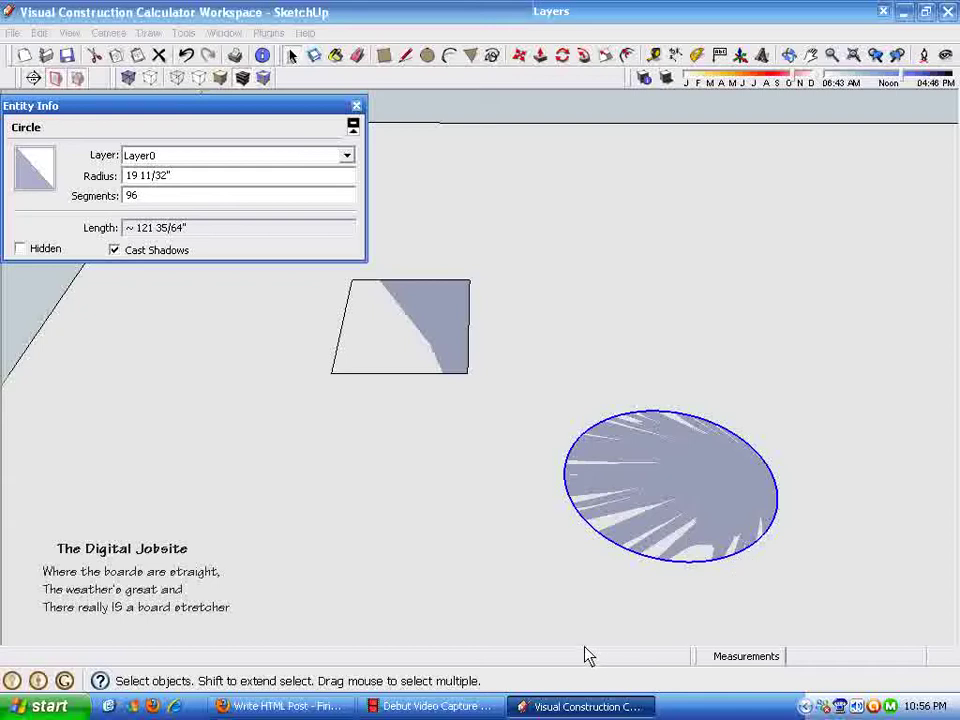
pyautogui.hotkey('ctrl', 'z')
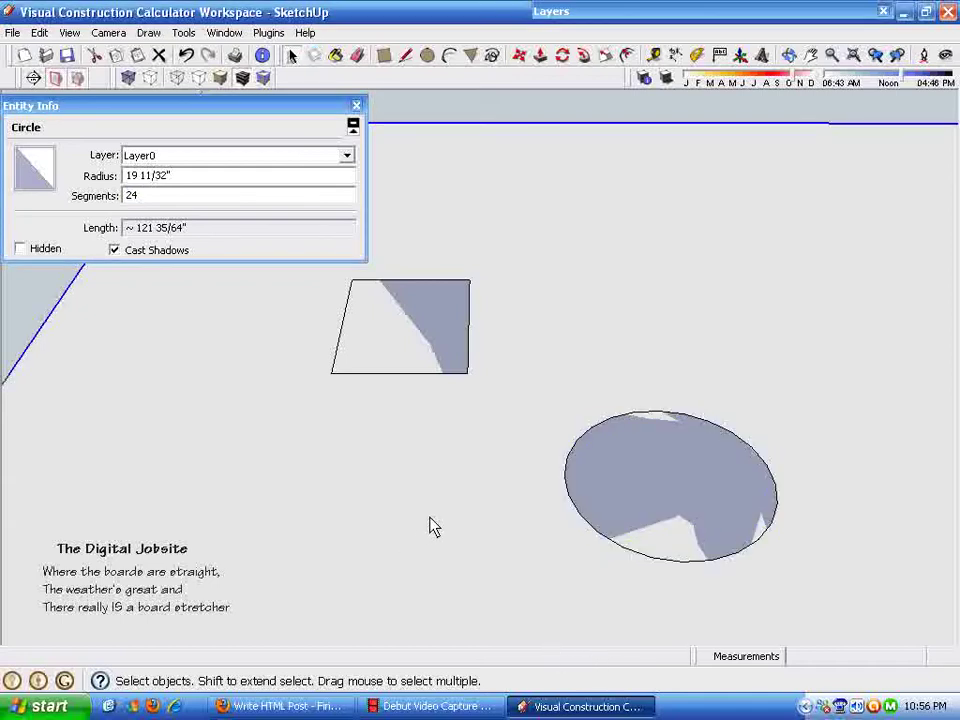
pyautogui.click(630, 557)
pyautogui.click(630, 557)
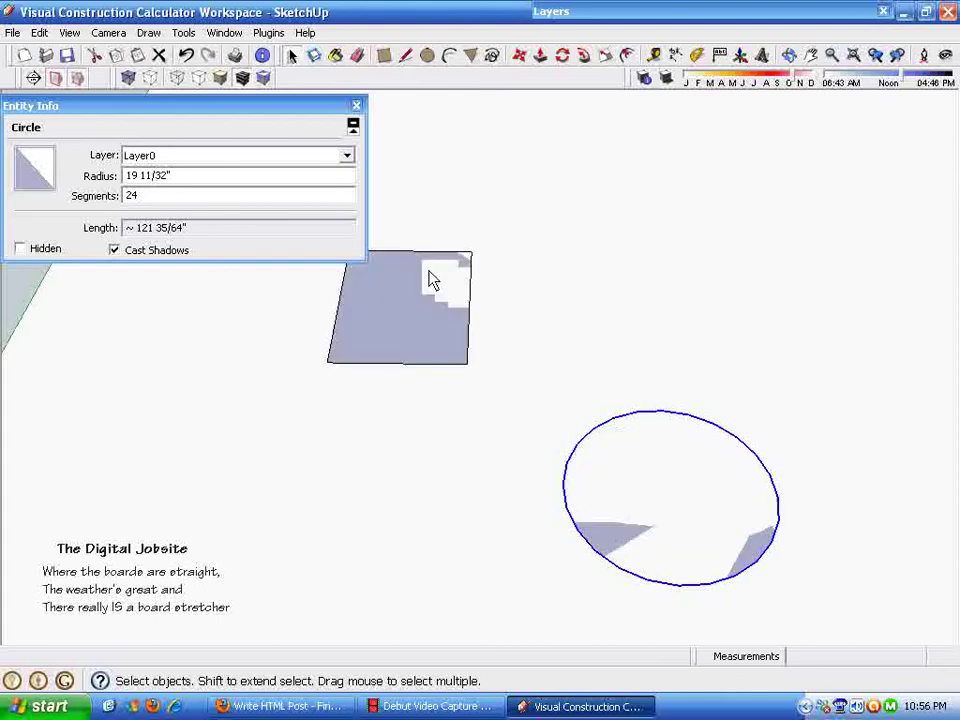
# - Draw a second circle with a 20" radius above the first one
pyautogui.click(427, 56)
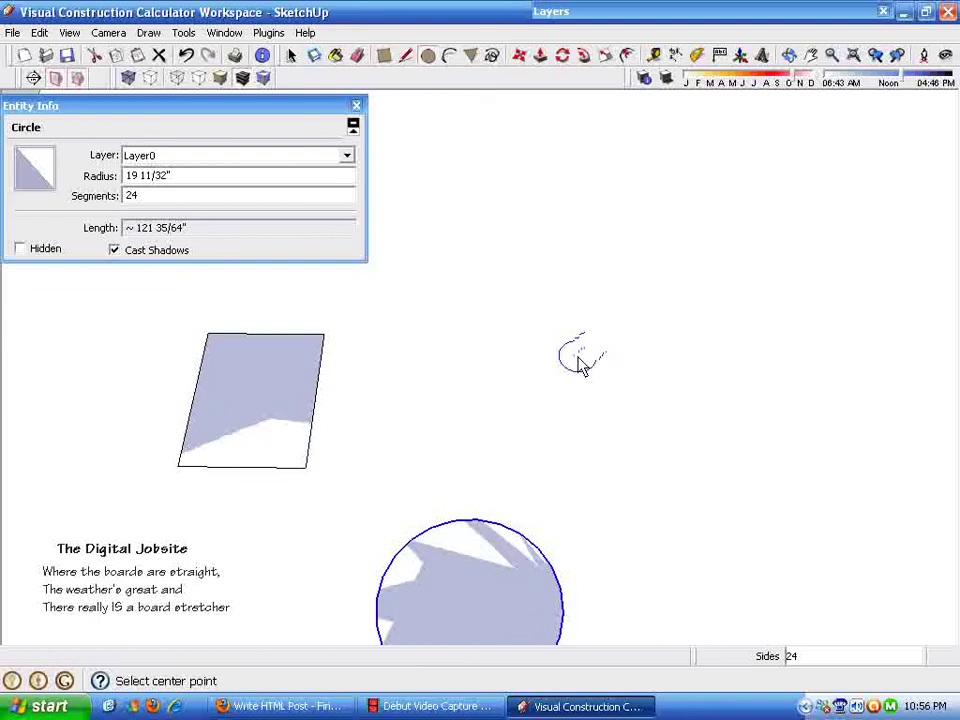
pyautogui.click(591, 348)
pyautogui.click(646, 305)
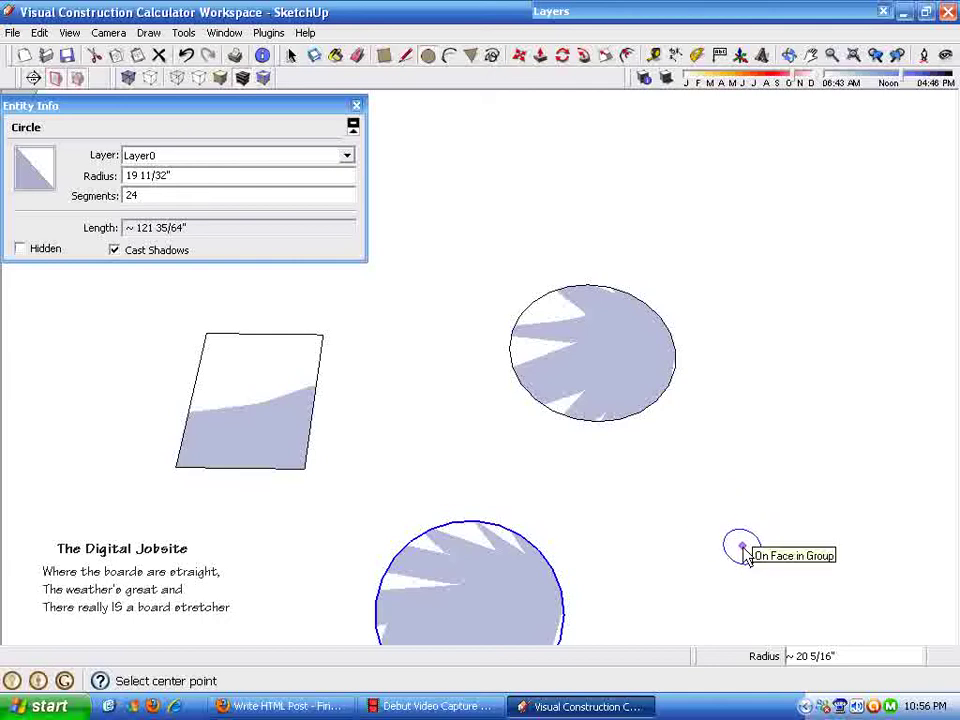
pyautogui.write('20')
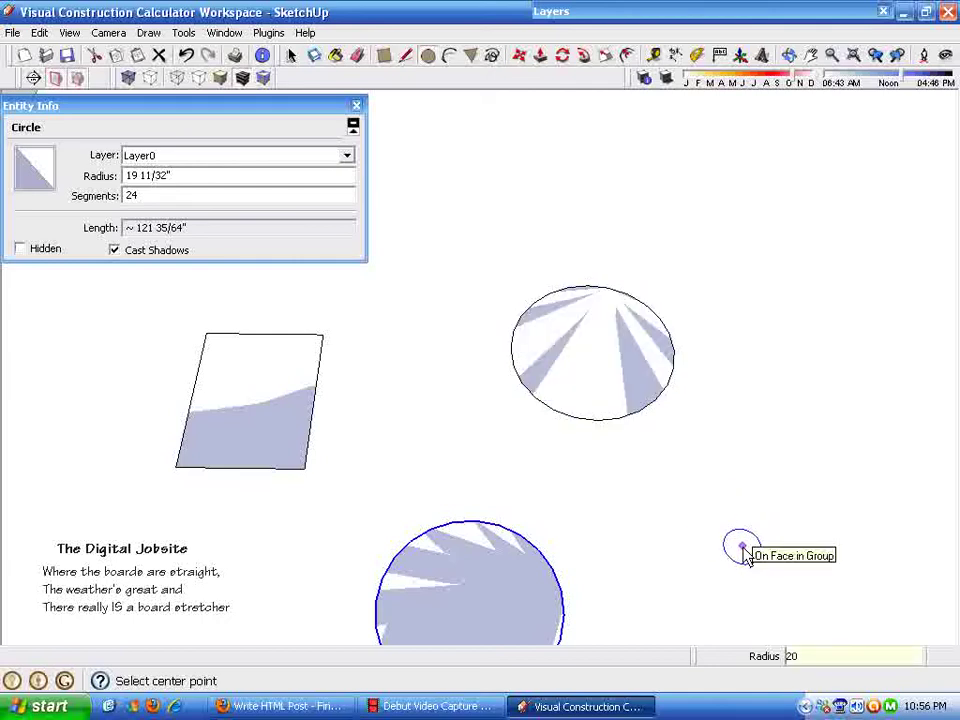
pyautogui.press('space')
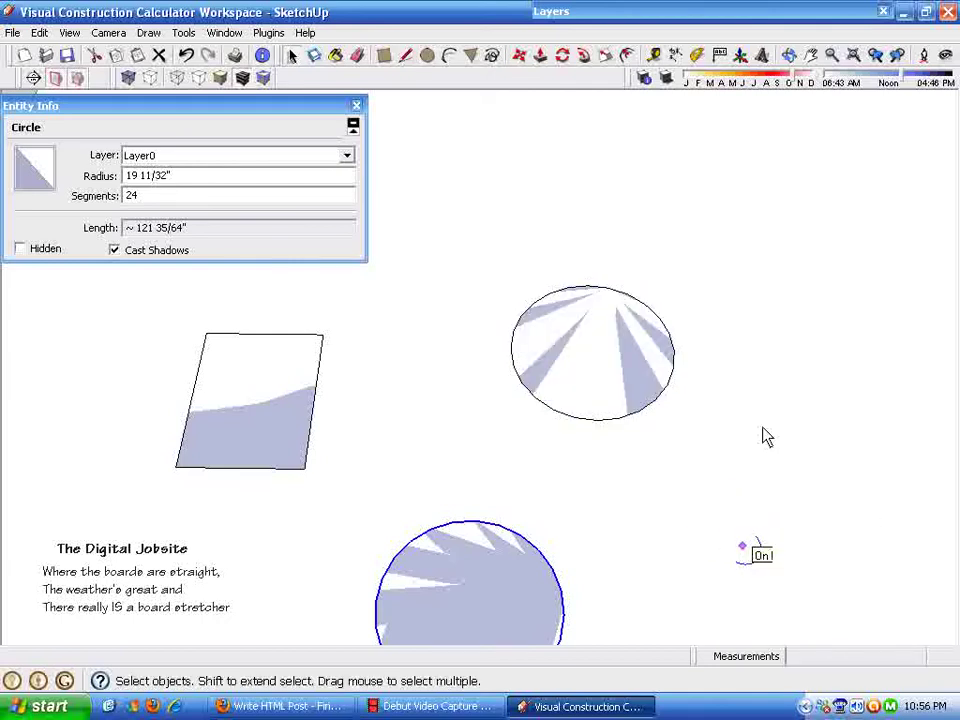
# - Set the circle to 5 segments, making a pentagon with area 951.056516 sq in
pyautogui.click(671, 393)
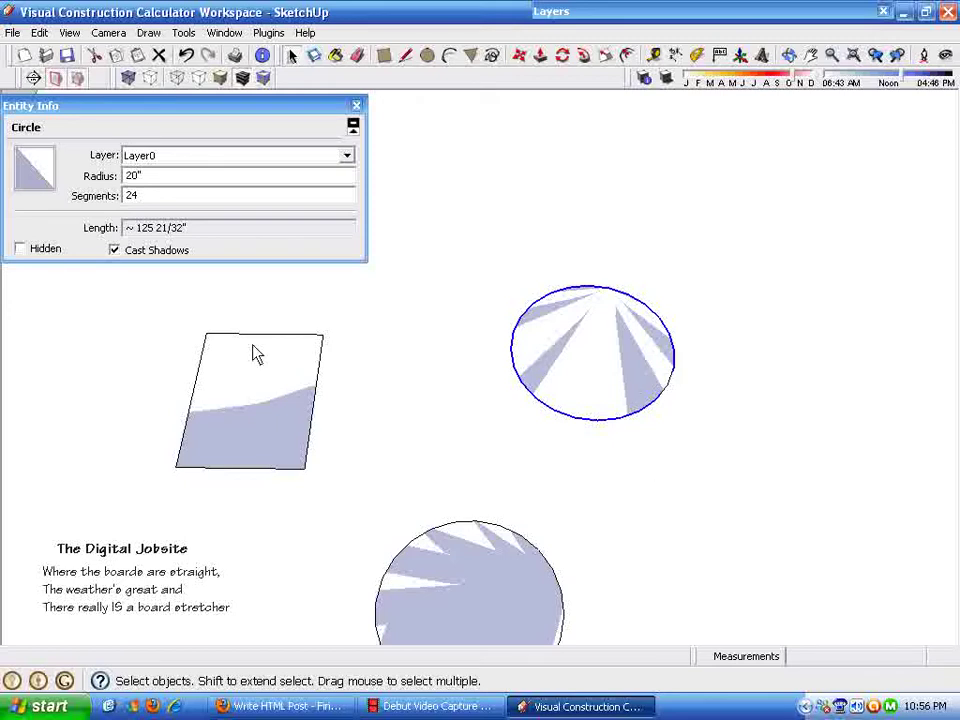
pyautogui.doubleClick(137, 196)
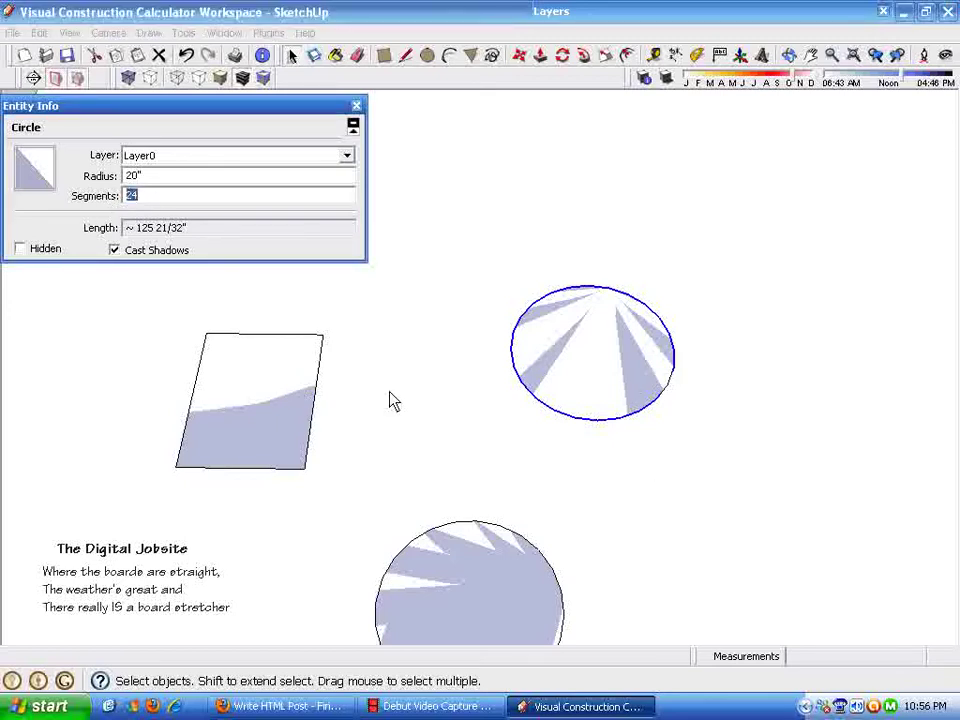
pyautogui.write('5')
pyautogui.press('Return')
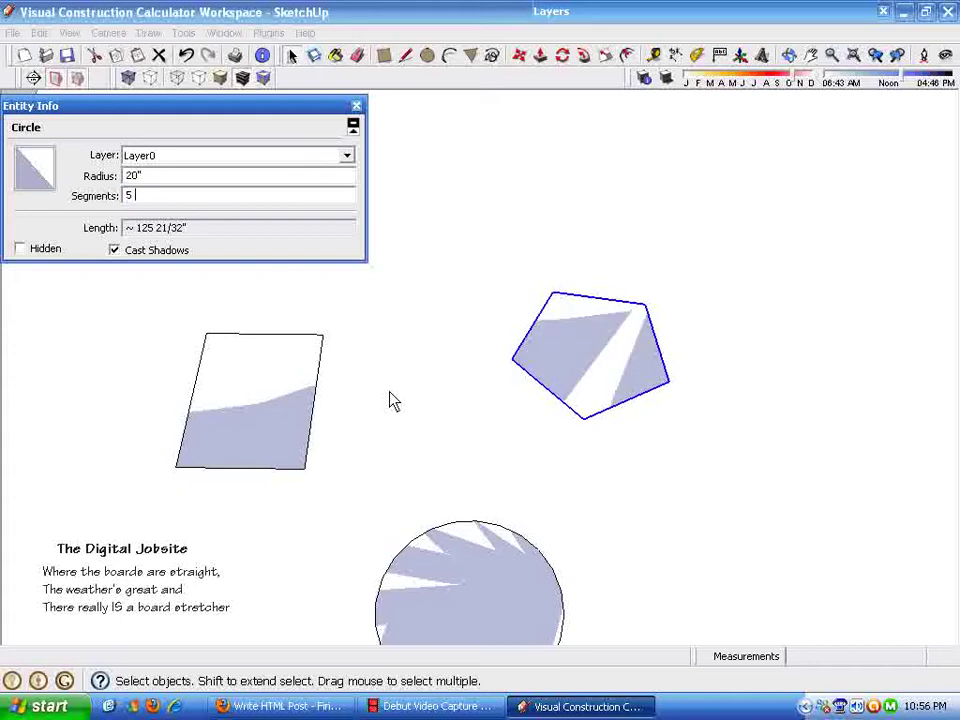
pyautogui.scroll(2, 568, 302)
pyautogui.click(578, 365)
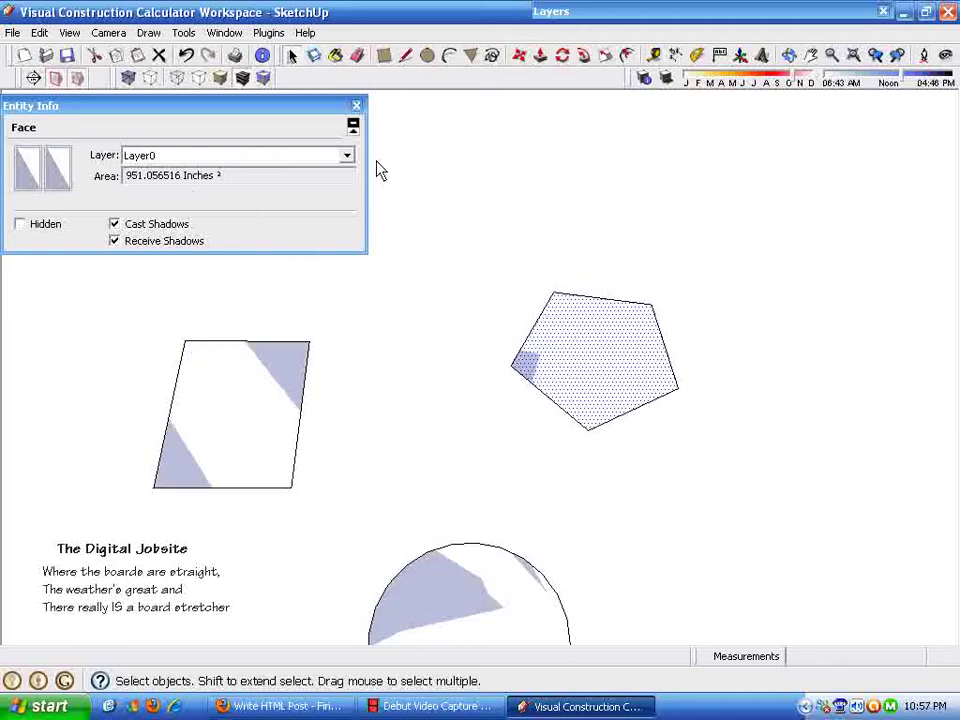
pyautogui.click(427, 56)
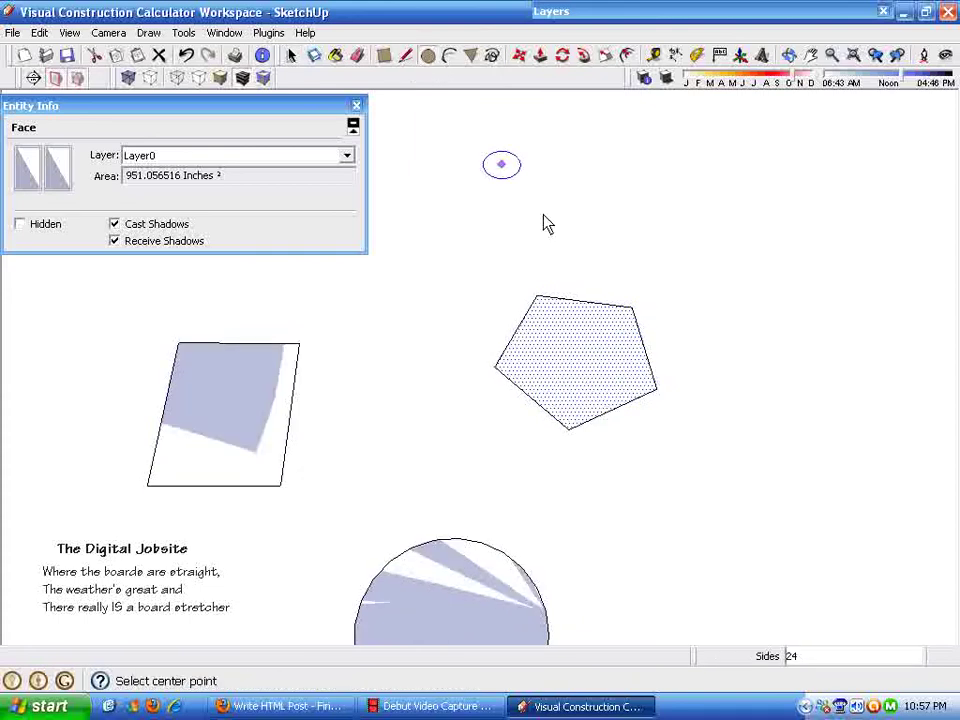
# - Draw a third circle with a 20" radius right of the pentagon
pyautogui.click(705, 455)
pyautogui.click(776, 427)
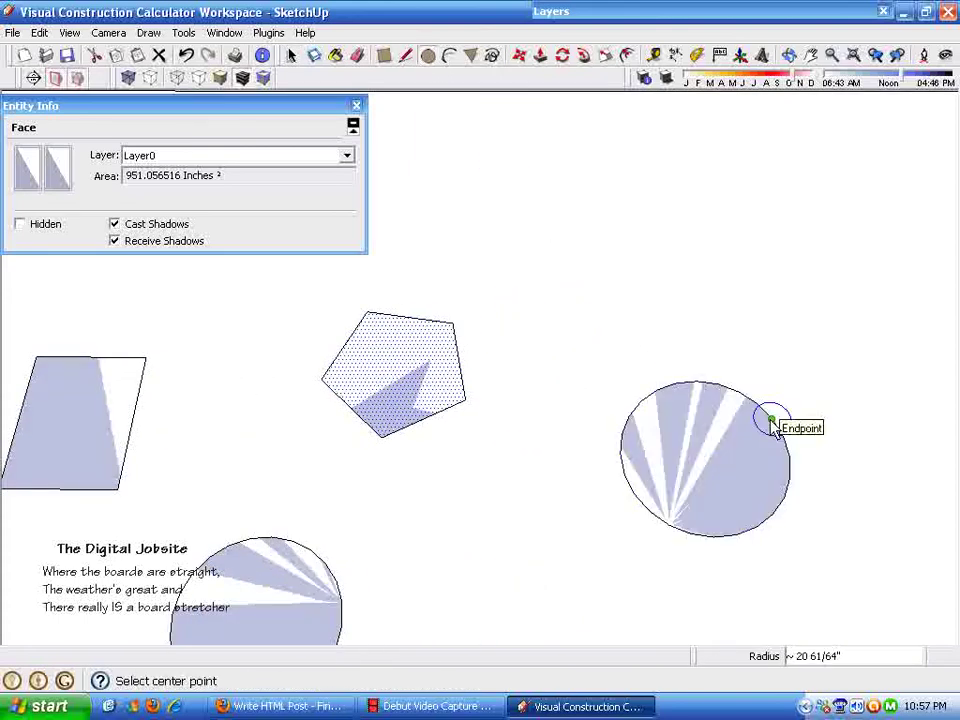
pyautogui.write('20')
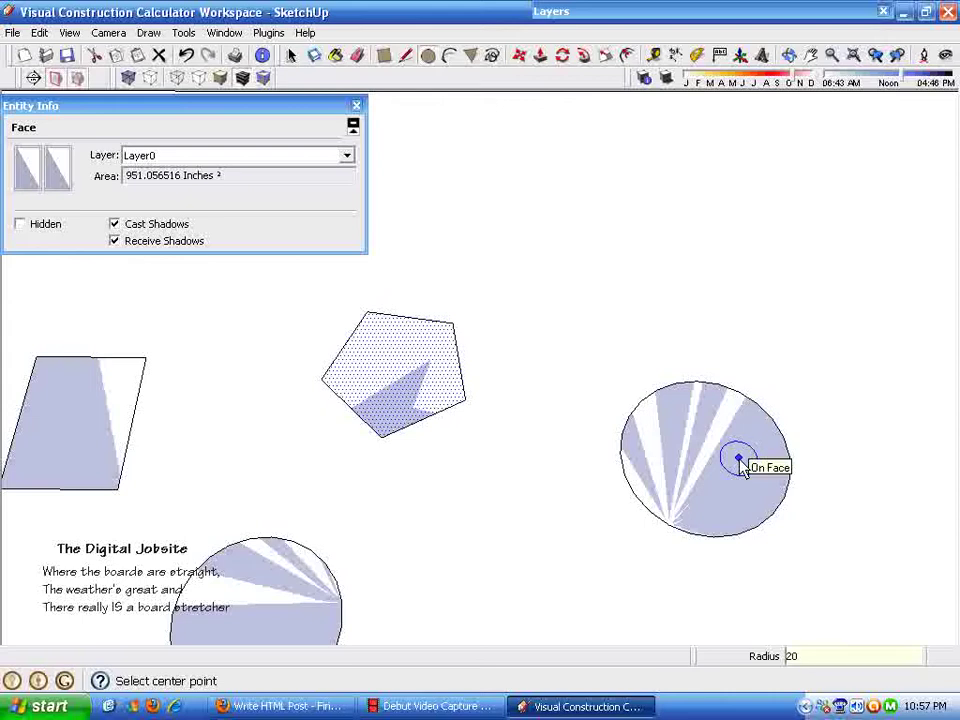
pyautogui.press('Return')
pyautogui.press('space')
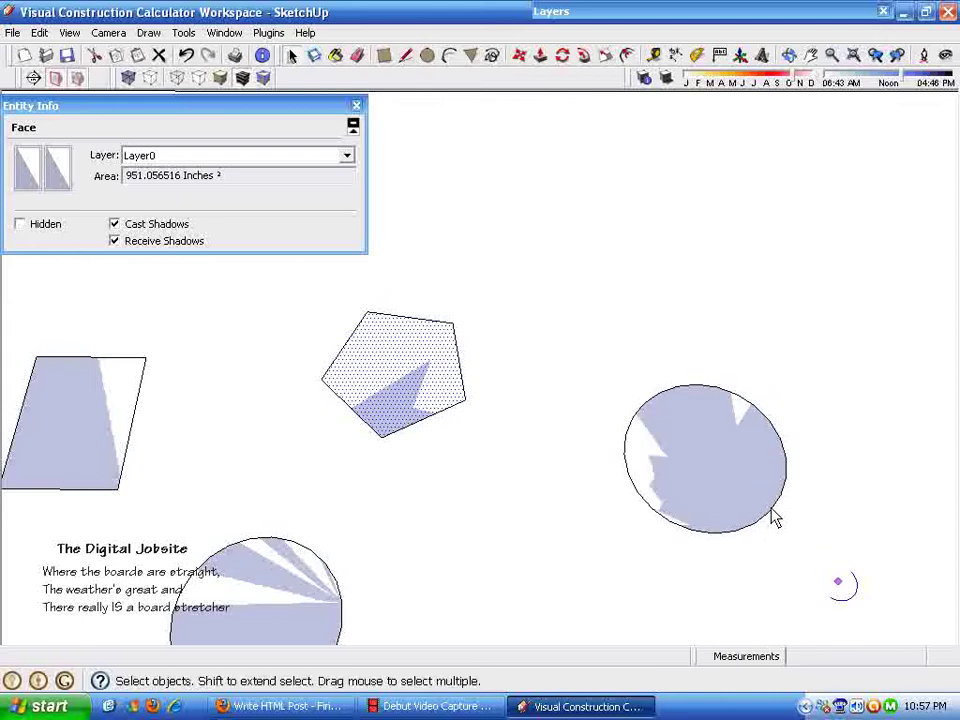
# - Give the circle 12 segments (area 1200 sq in), then select all four shapes
pyautogui.click(776, 518)
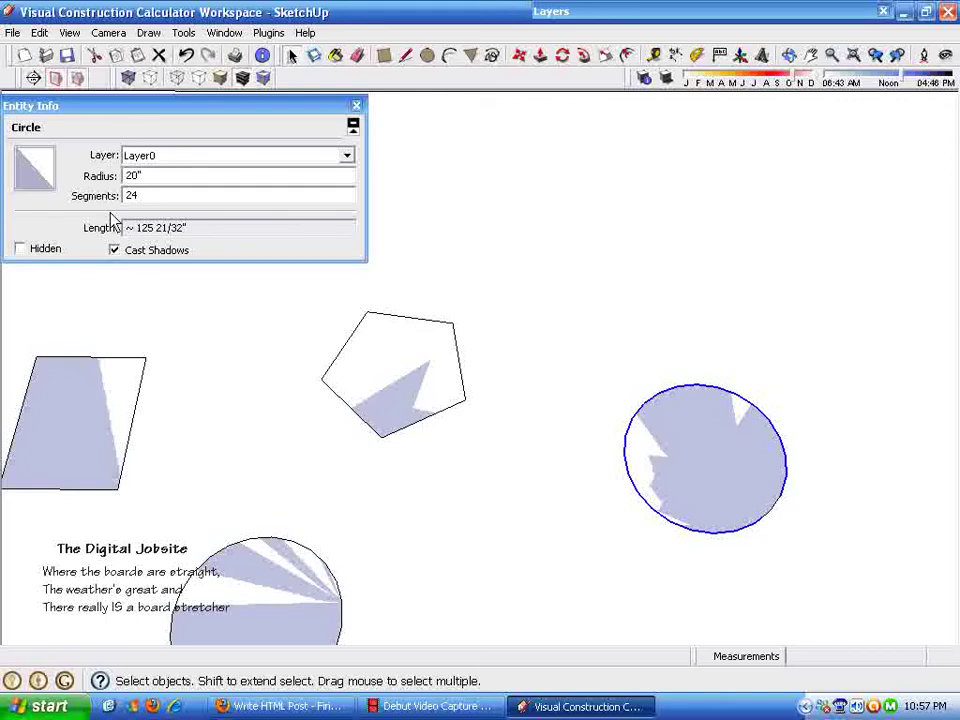
pyautogui.doubleClick(160, 196)
pyautogui.write('12')
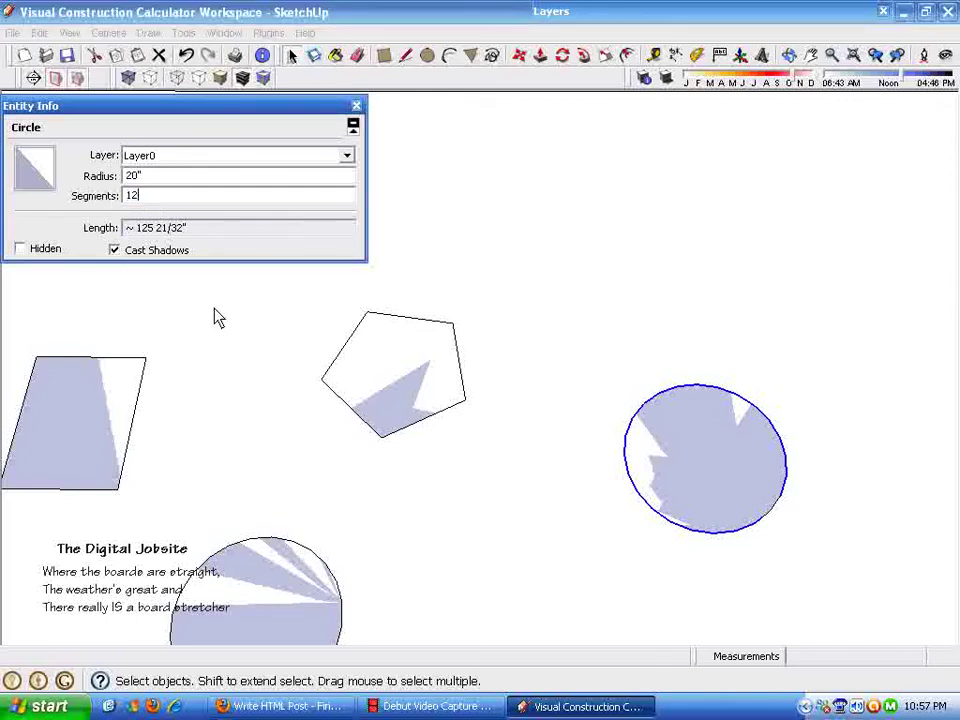
pyautogui.press('Return')
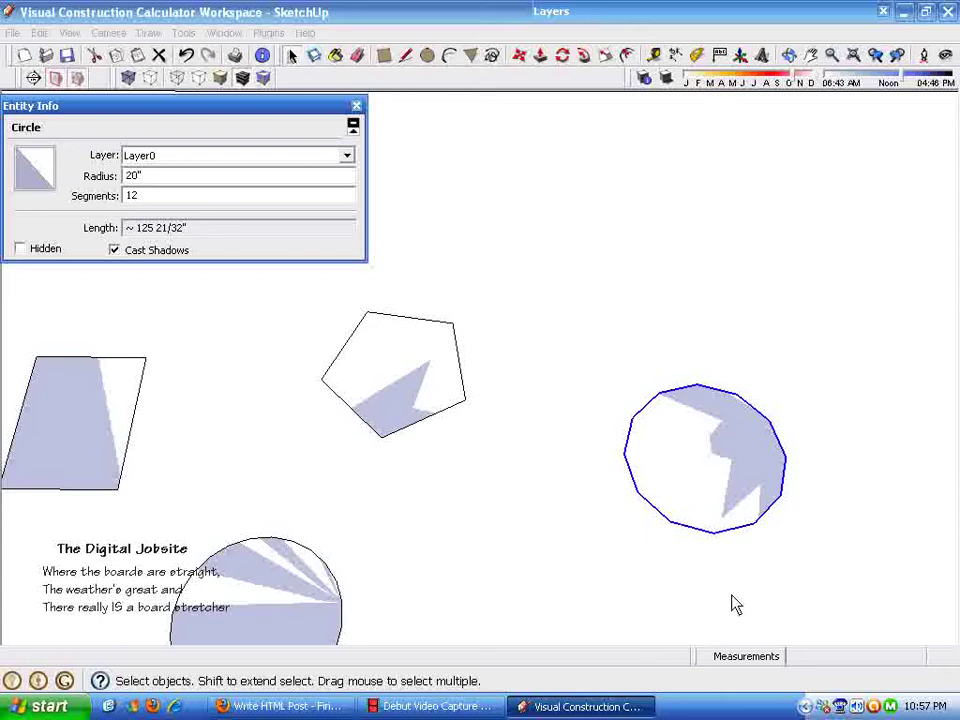
pyautogui.click(688, 484)
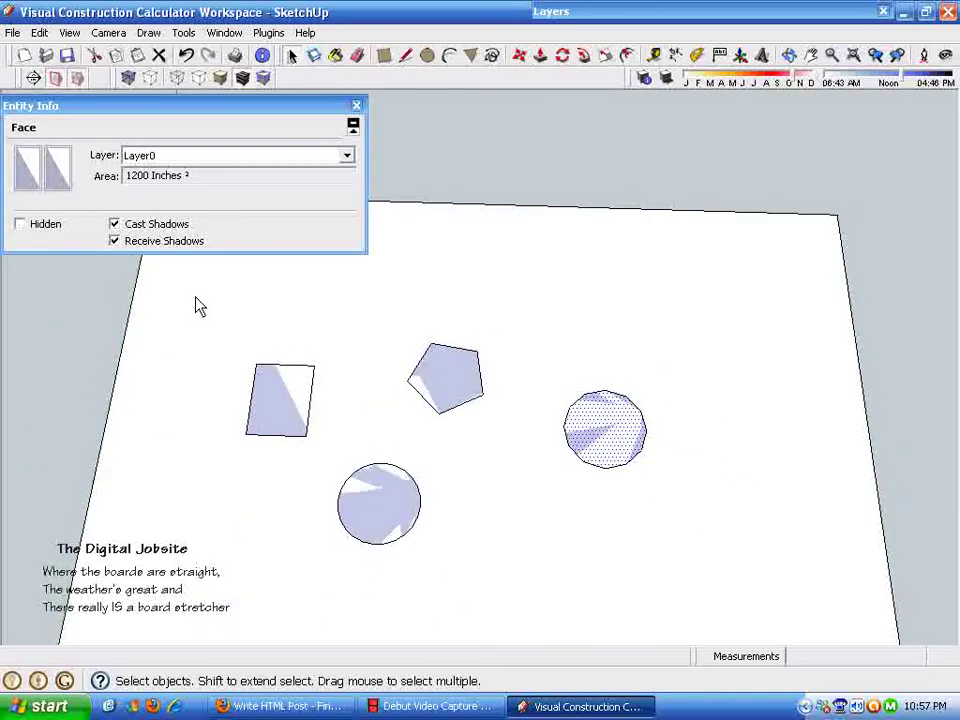
pyautogui.moveTo(197, 298); pyautogui.dragTo(728, 590)
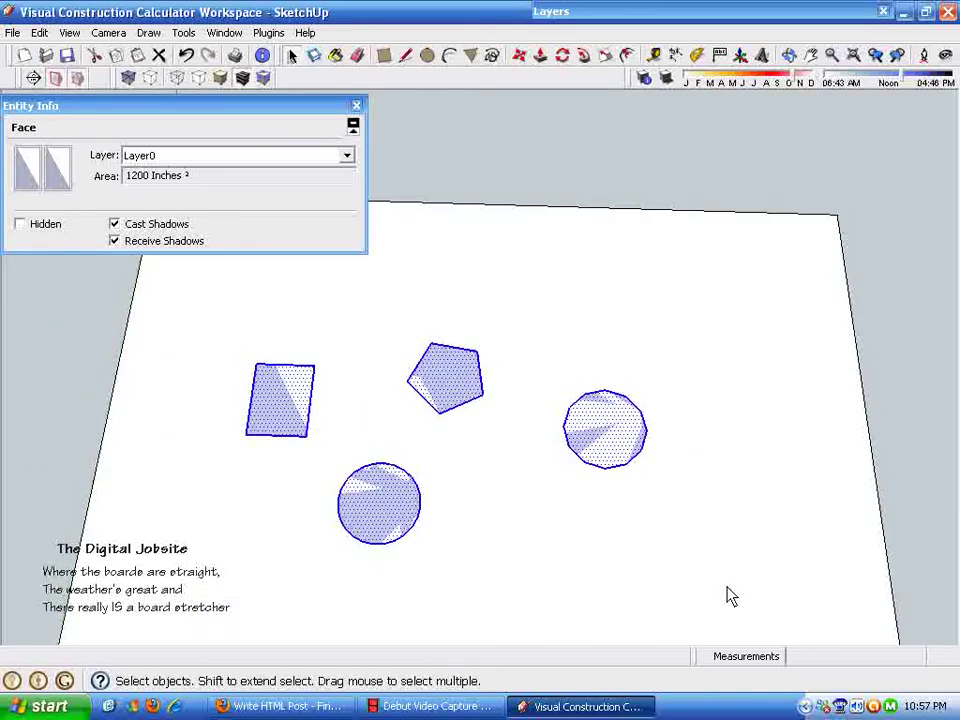
# - Delete the four shapes and draw a 100" line, selecting it to read its length
pyautogui.press('Delete')
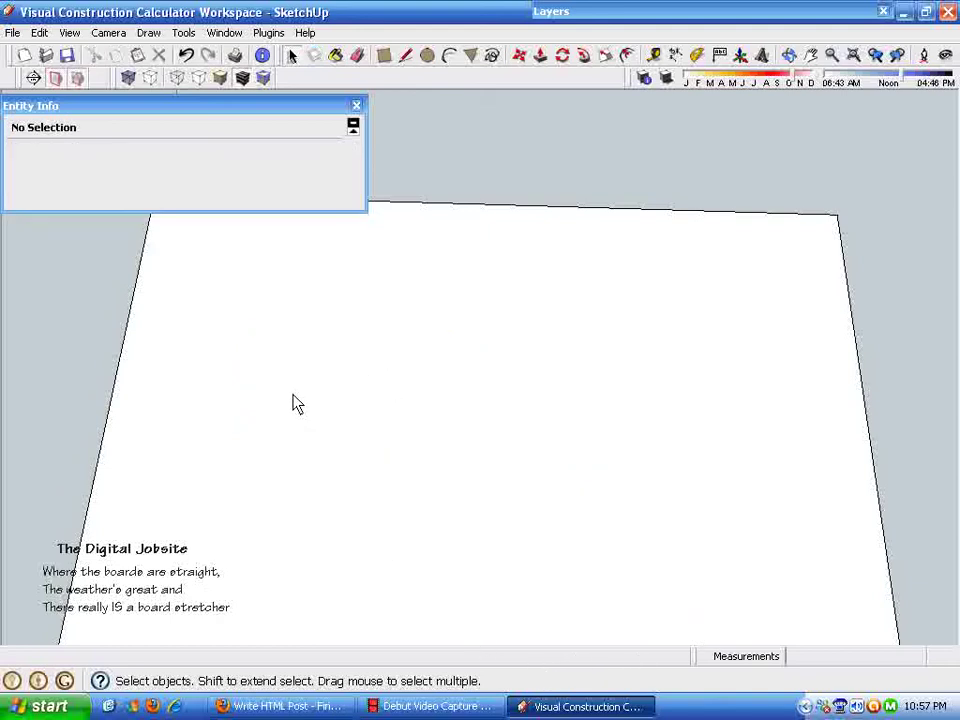
pyautogui.scroll(2, 369, 101)
pyautogui.click(406, 56)
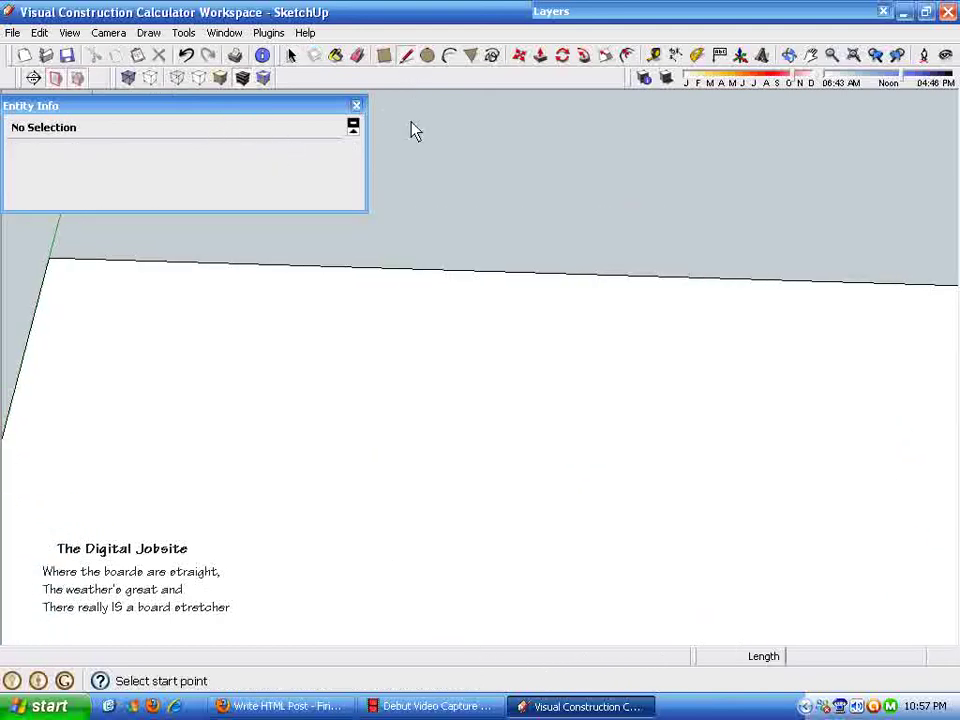
pyautogui.scroll(4, 288, 466)
pyautogui.click(288, 466)
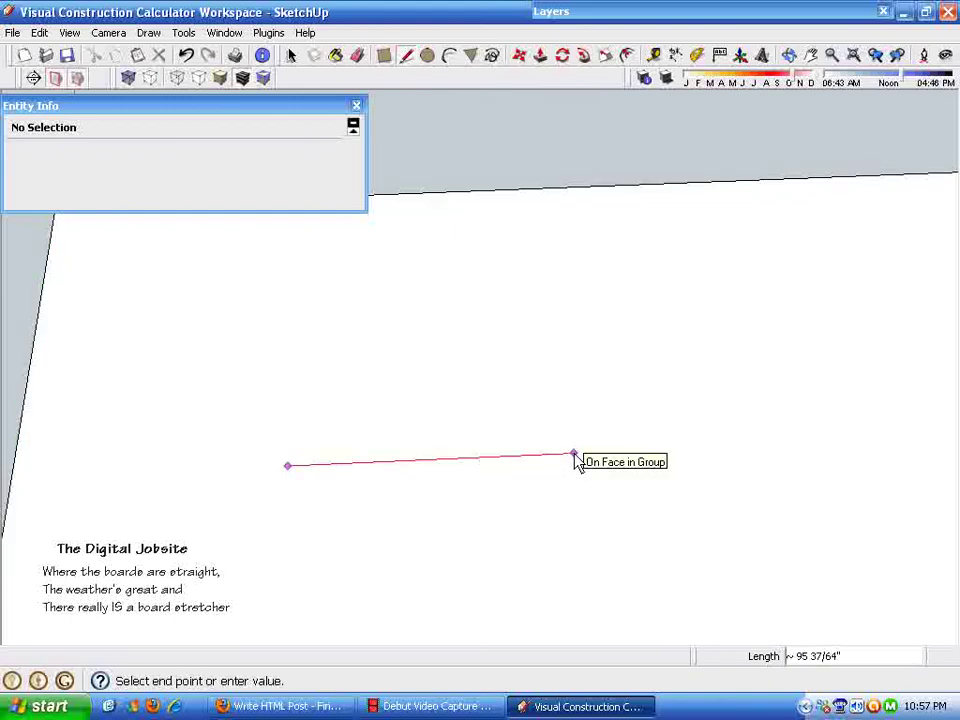
pyautogui.write('100')
pyautogui.press('Return')
pyautogui.press('space')
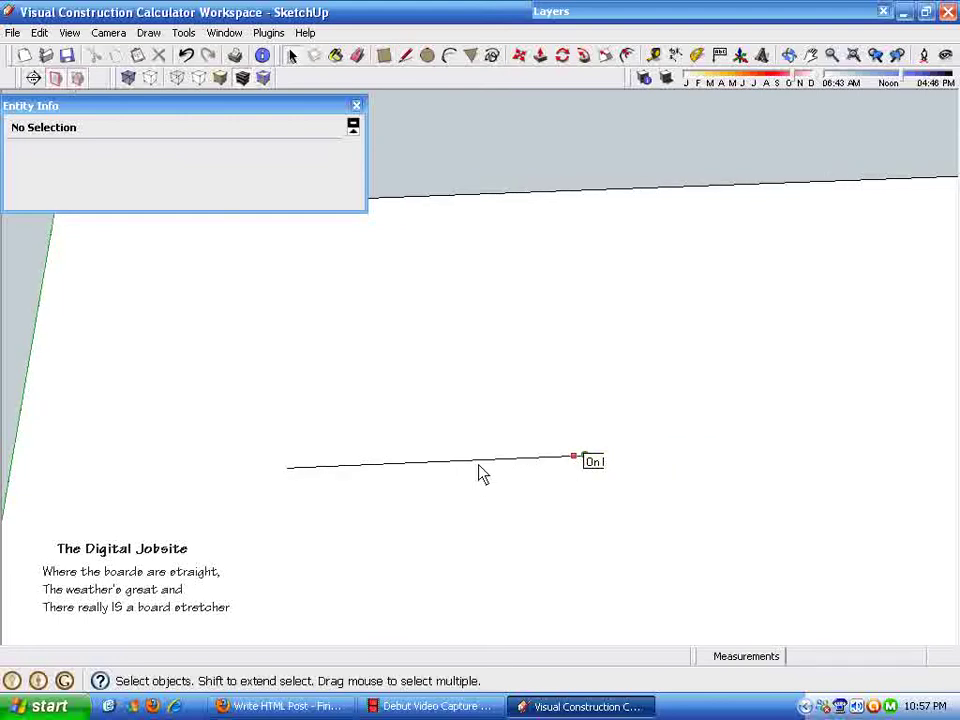
pyautogui.click(474, 462)
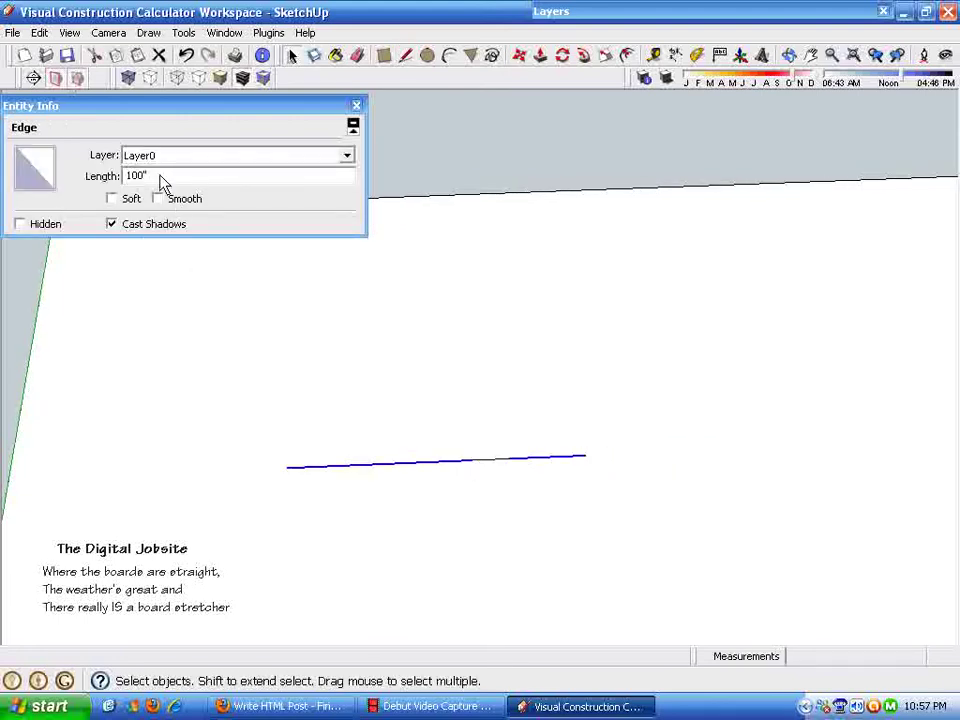
# - Switch the length format to Decimal and select the line to read its decimal length
pyautogui.click(224, 32)
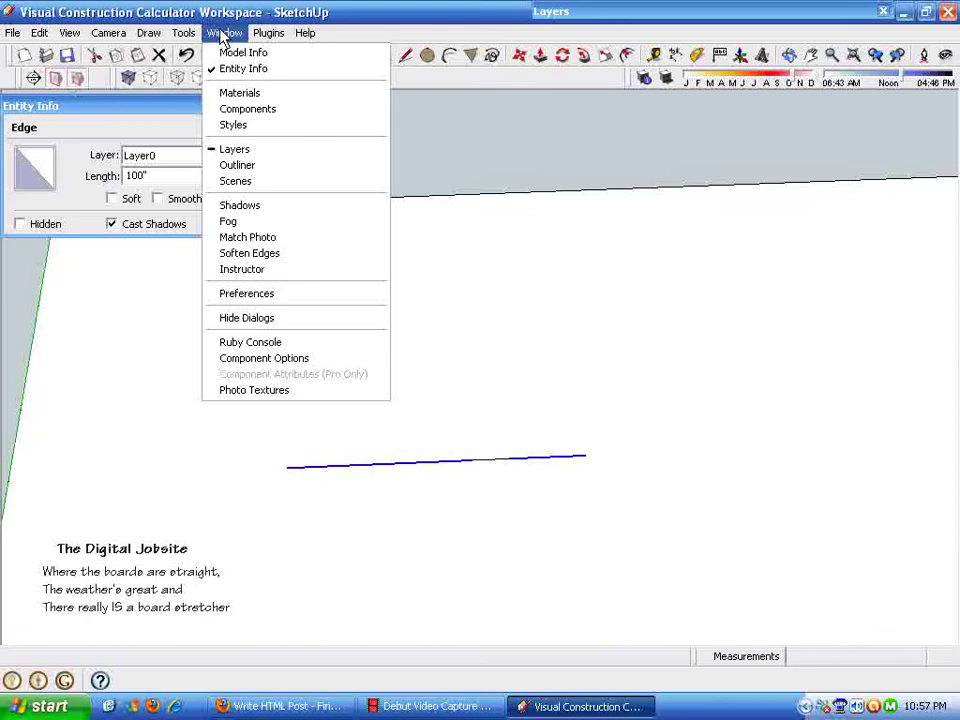
pyautogui.click(240, 52)
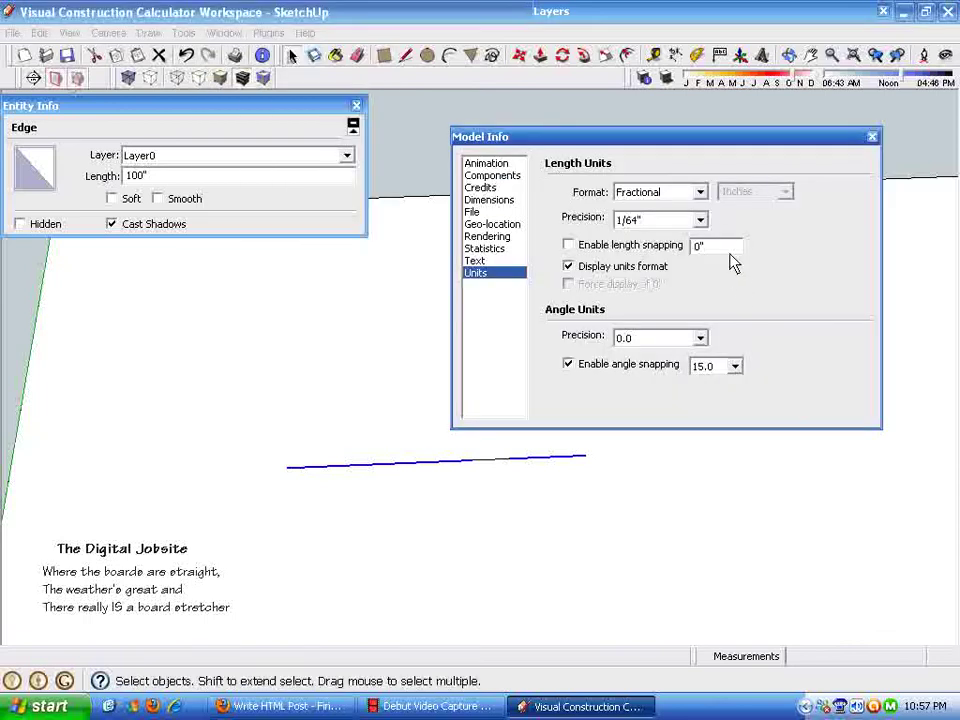
pyautogui.click(701, 192)
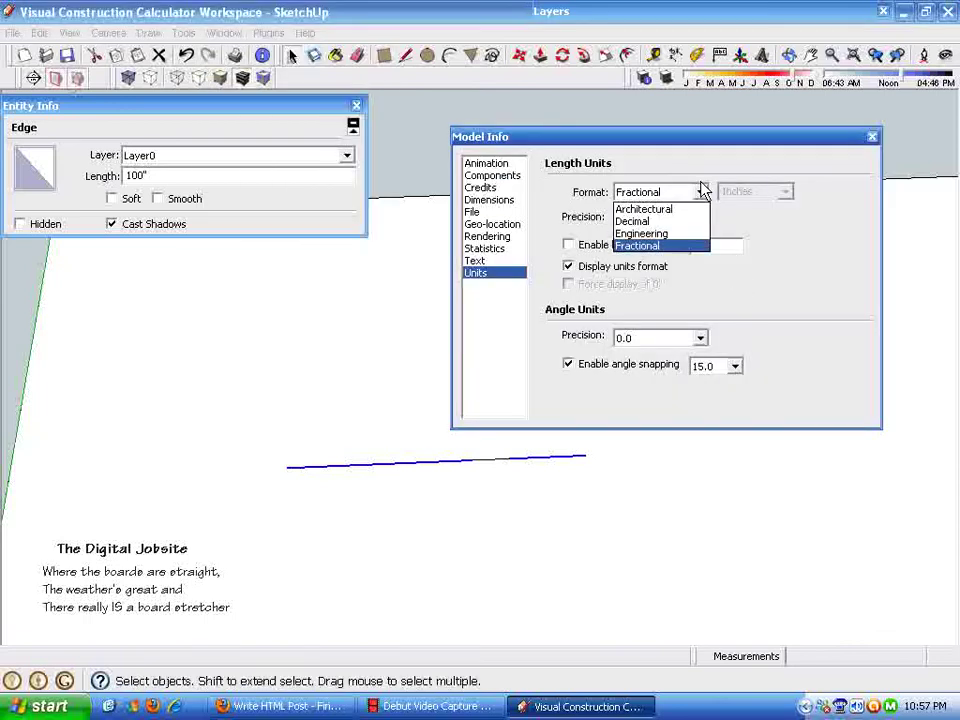
pyautogui.click(645, 221)
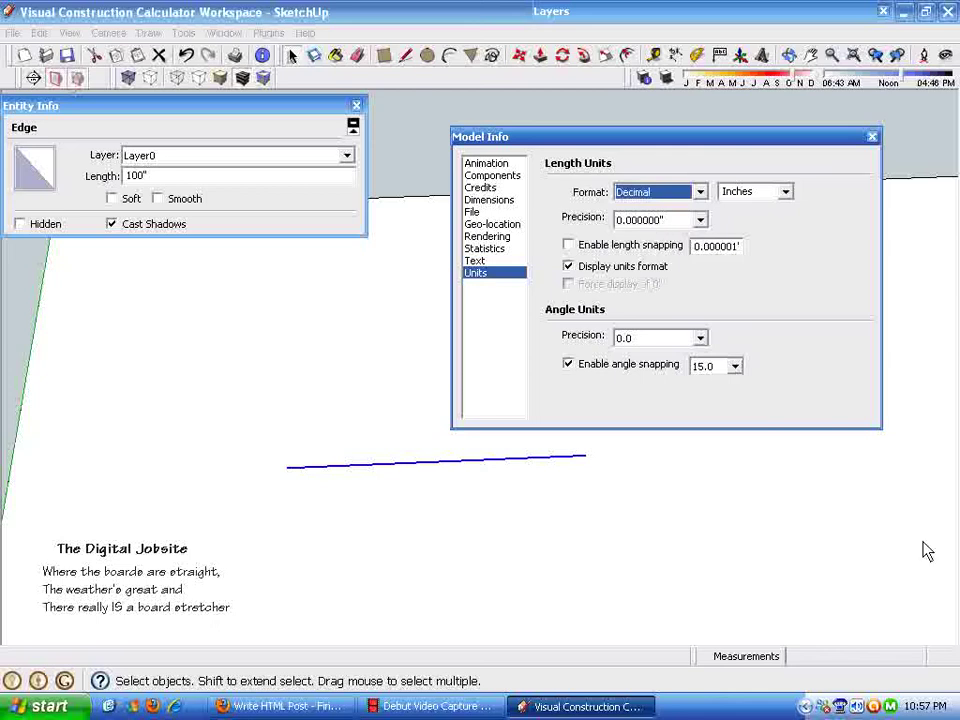
pyautogui.click(858, 557)
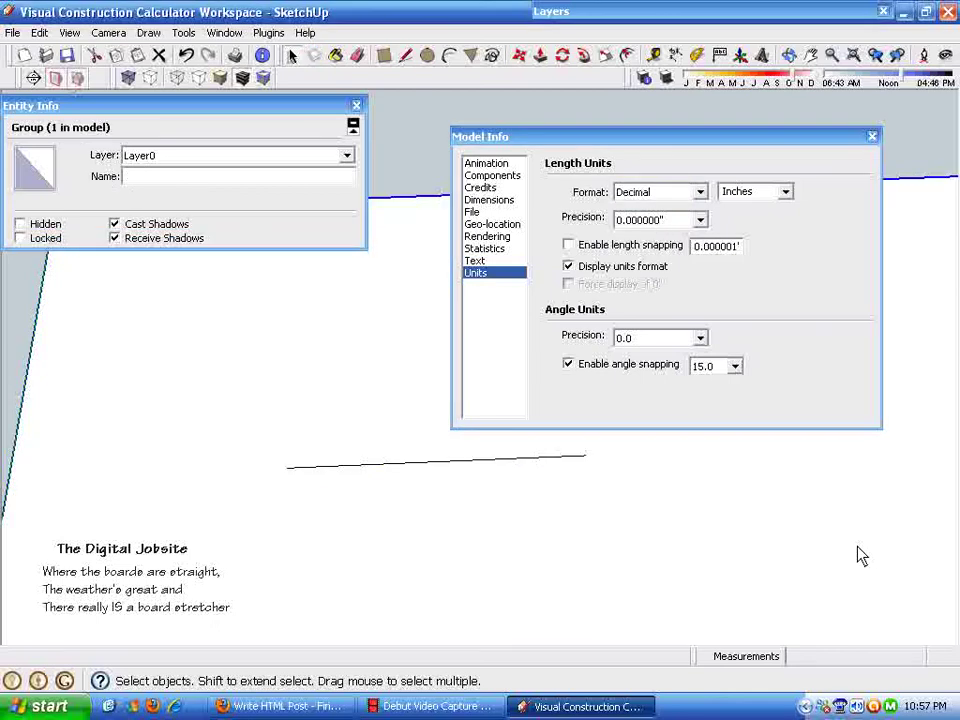
pyautogui.click(421, 468)
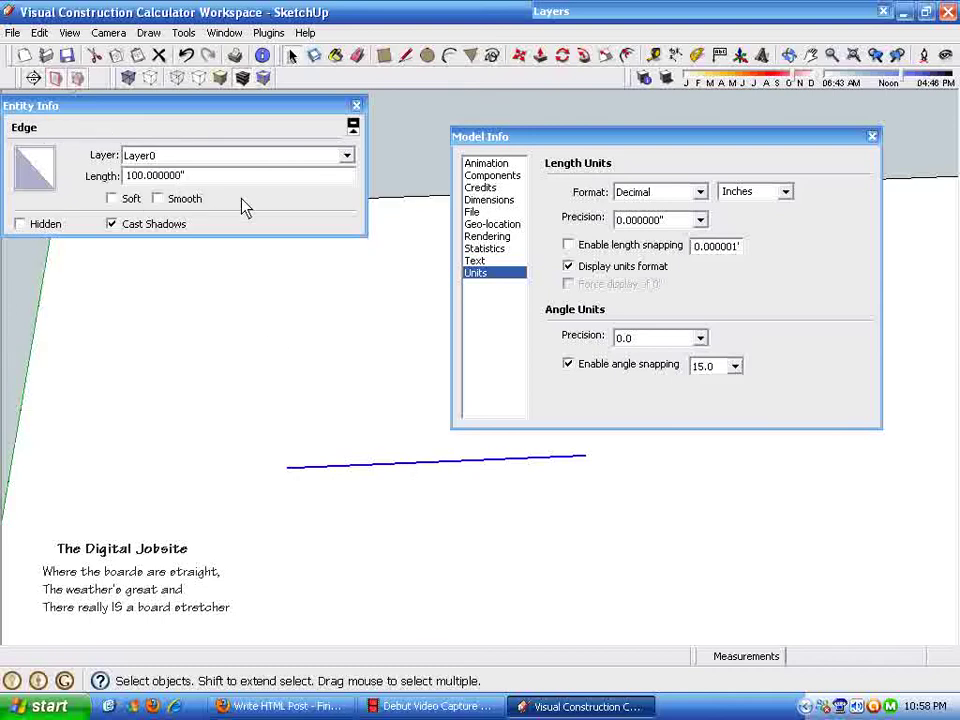
# - Switch the length format to Engineering so the line reads 8.333333', then delete the 100-inch line
pyautogui.click(699, 191)
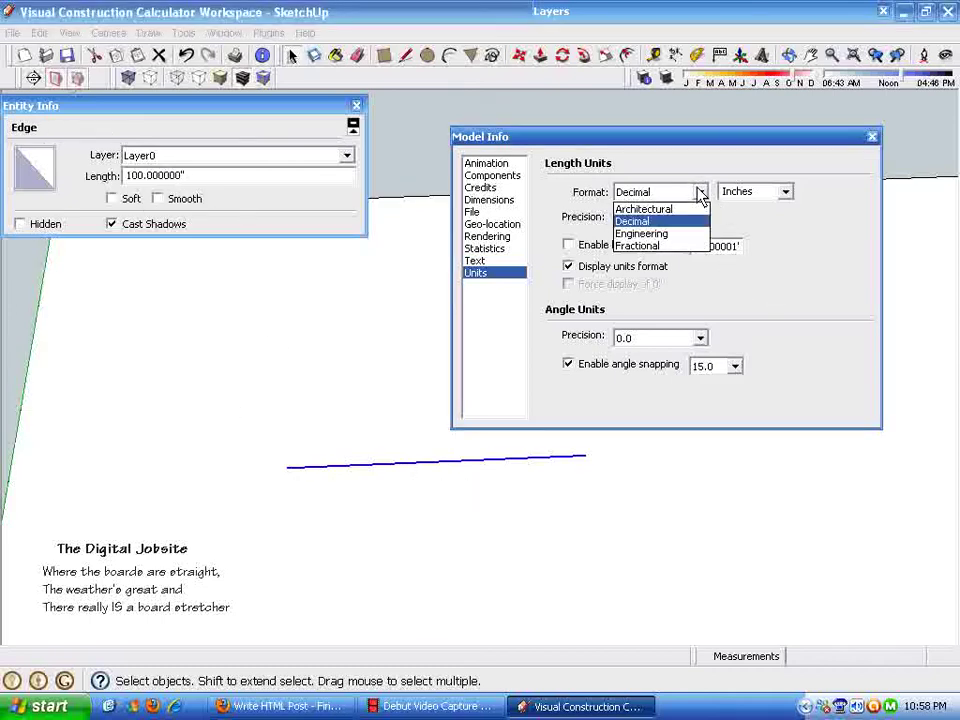
pyautogui.click(664, 237)
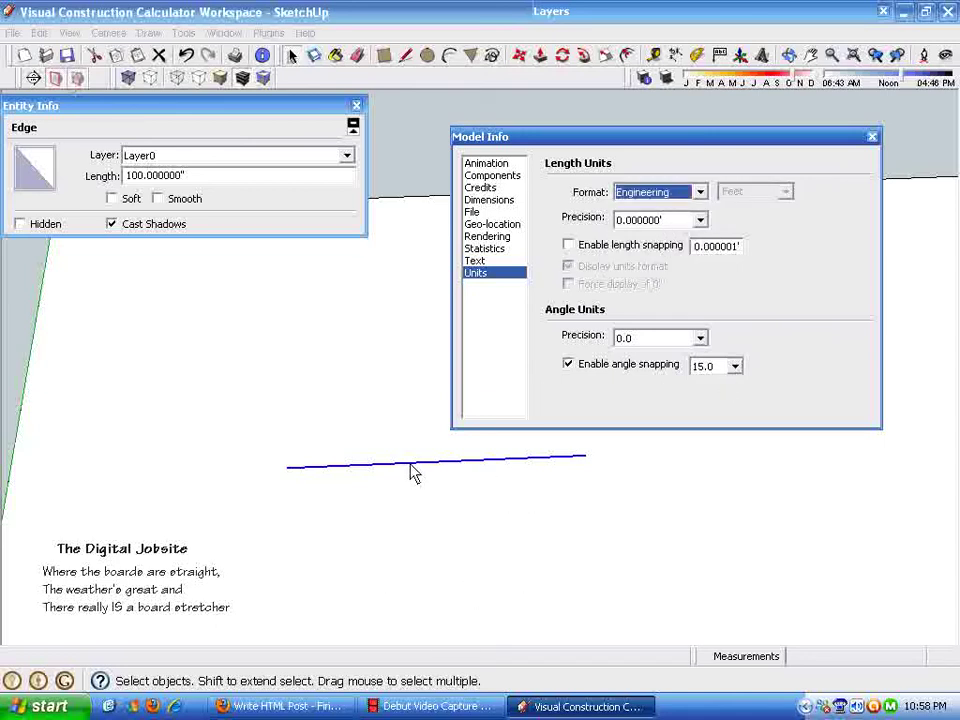
pyautogui.moveTo(411, 471); pyautogui.dragTo(420, 472, button='middle')
pyautogui.press('Delete')
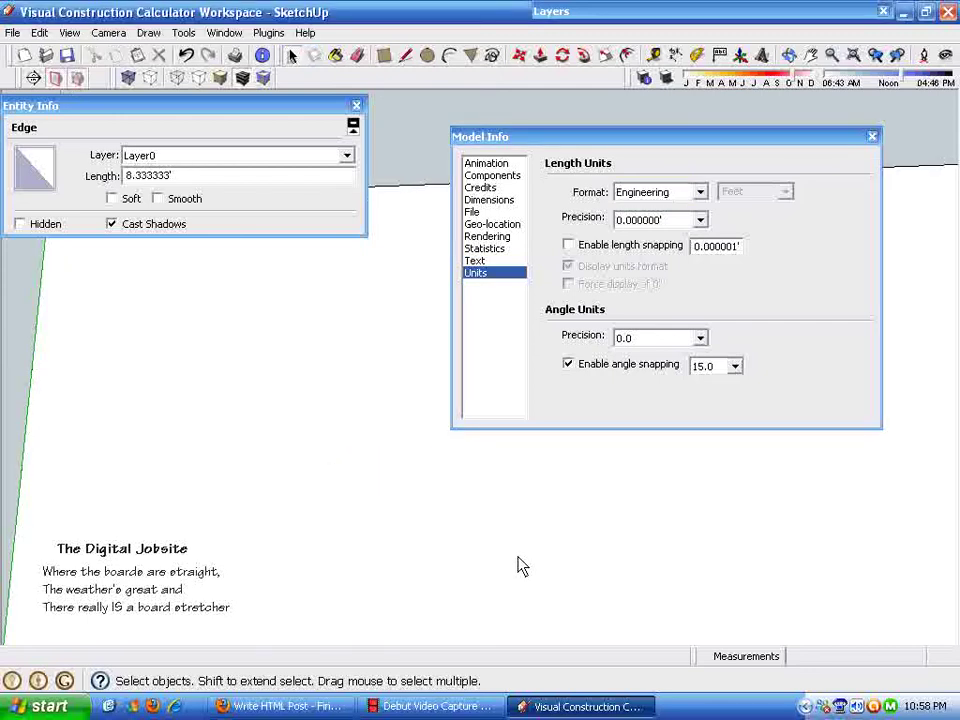
# - Draw a 49 7/8 line across the ground plane, then orbit to look across it
pyautogui.click(405, 56)
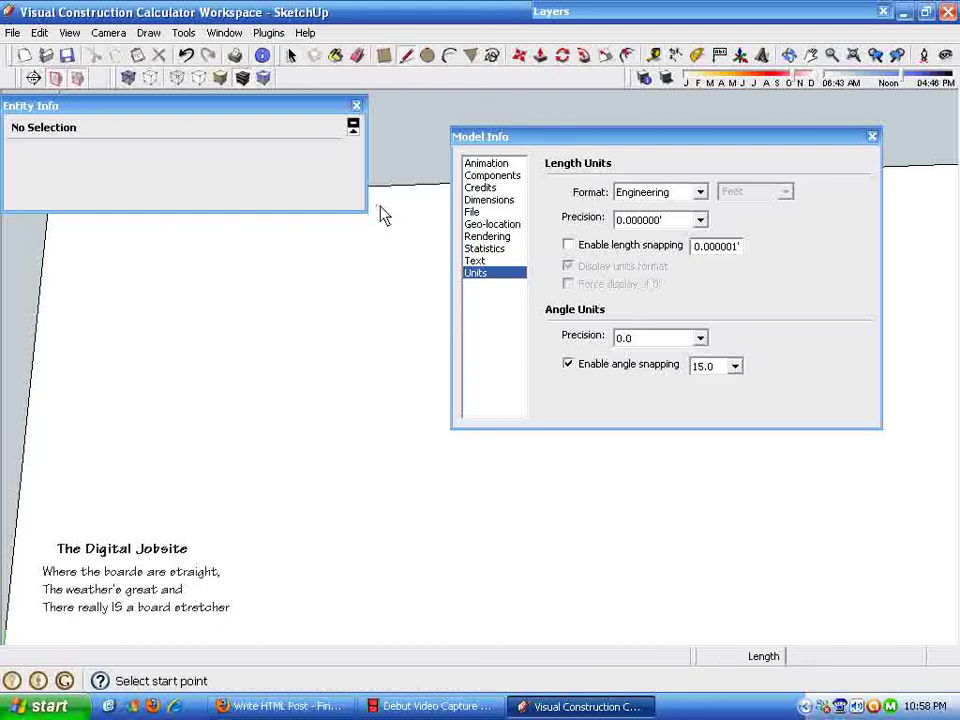
pyautogui.click(237, 488)
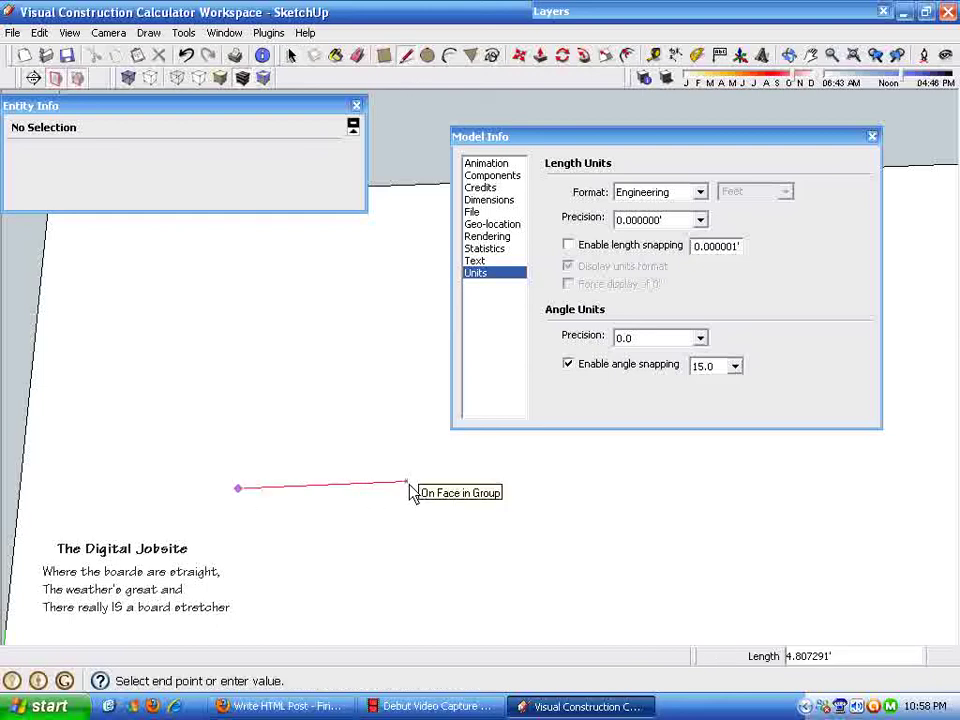
pyautogui.write('49')
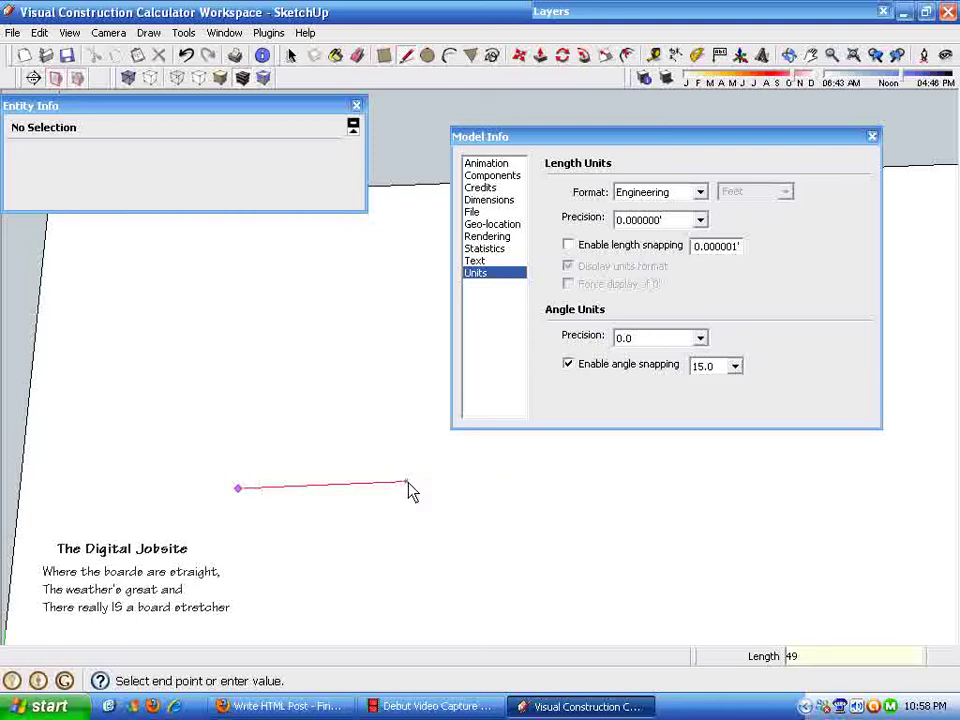
pyautogui.write(' 7/8')
pyautogui.press('Return')
pyautogui.press('space')
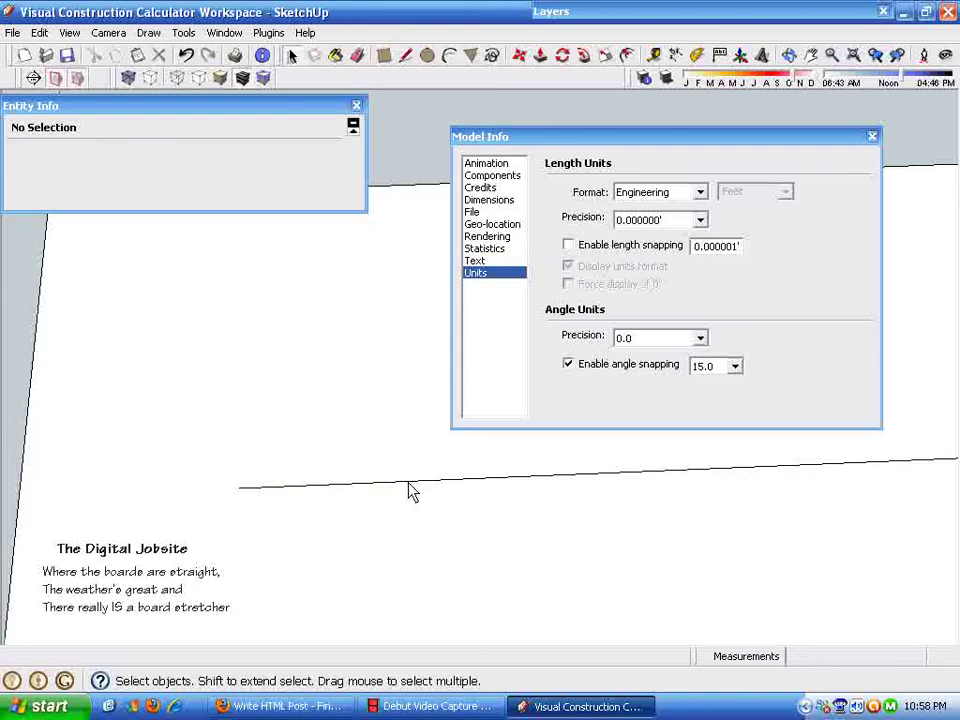
pyautogui.moveTo(489, 591)
pyautogui.mouseDown(button='middle')
pyautogui.moveTo(407, 510)
pyautogui.moveTo(530, 568)
pyautogui.moveTo(501, 536)
pyautogui.moveTo(440, 530)
pyautogui.mouseUp(button='middle')
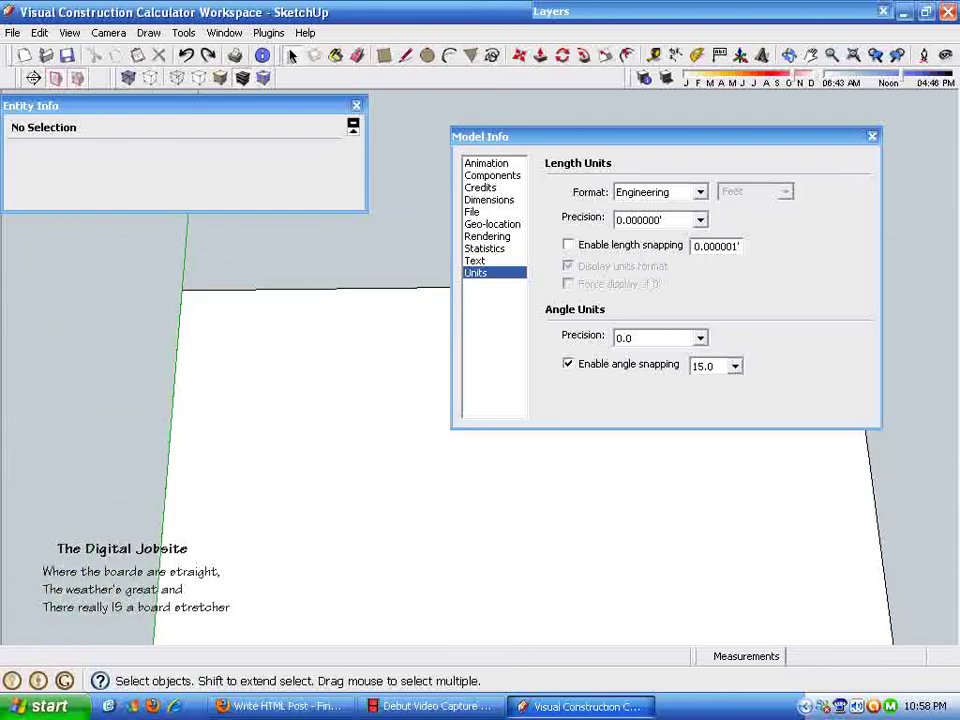
# - Close and reopen Model Info, setting the length format back to Architectural with 1/64" precision
pyautogui.click(857, 143)
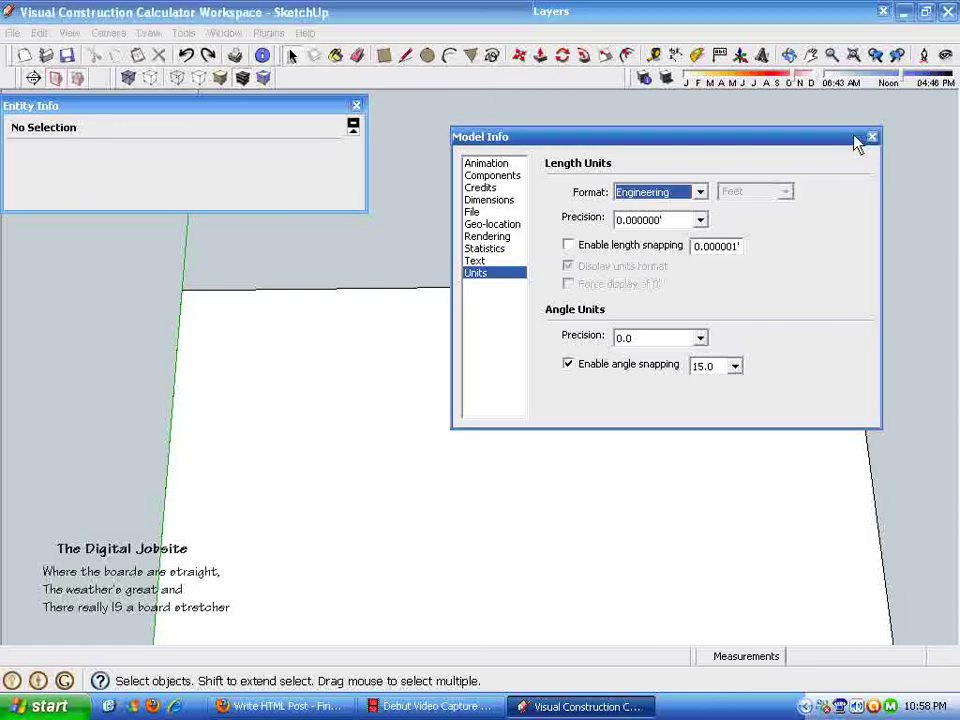
pyautogui.click(871, 137)
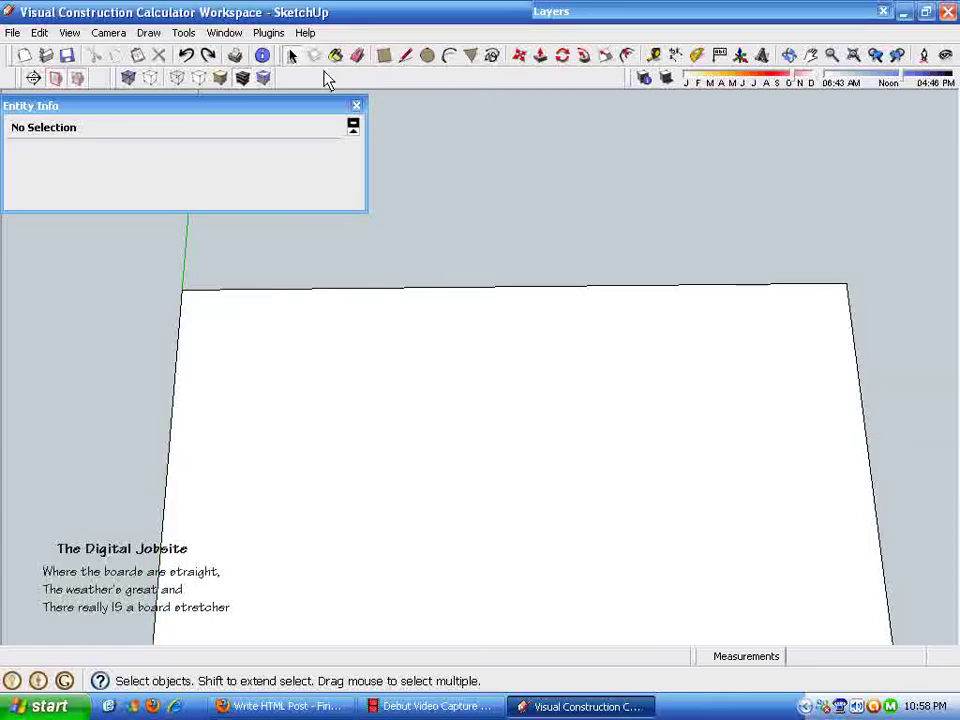
pyautogui.click(224, 32)
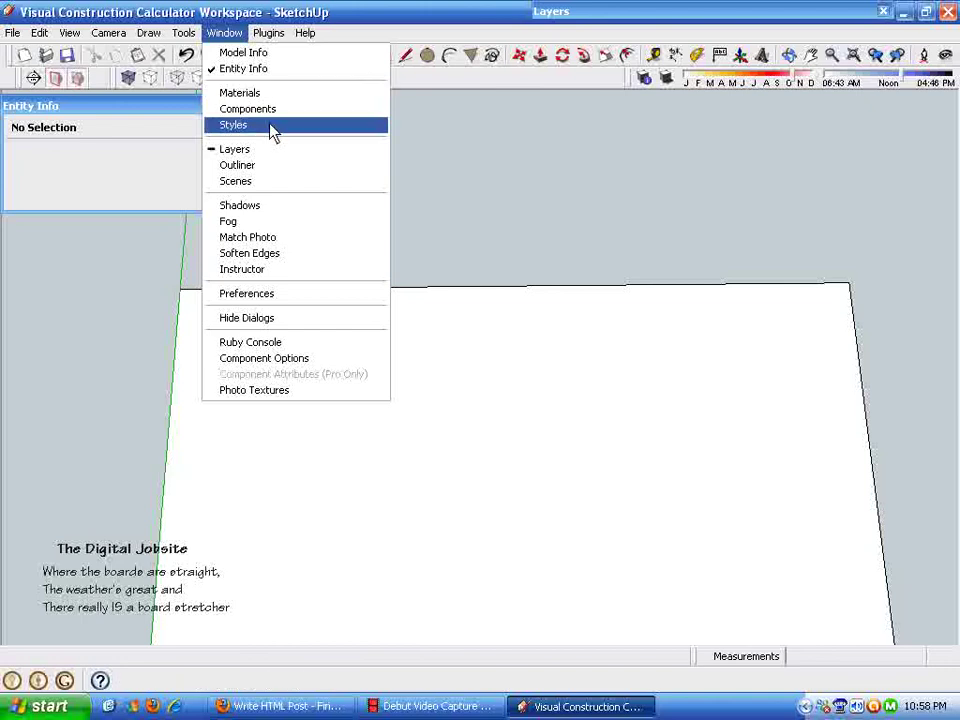
pyautogui.click(242, 52)
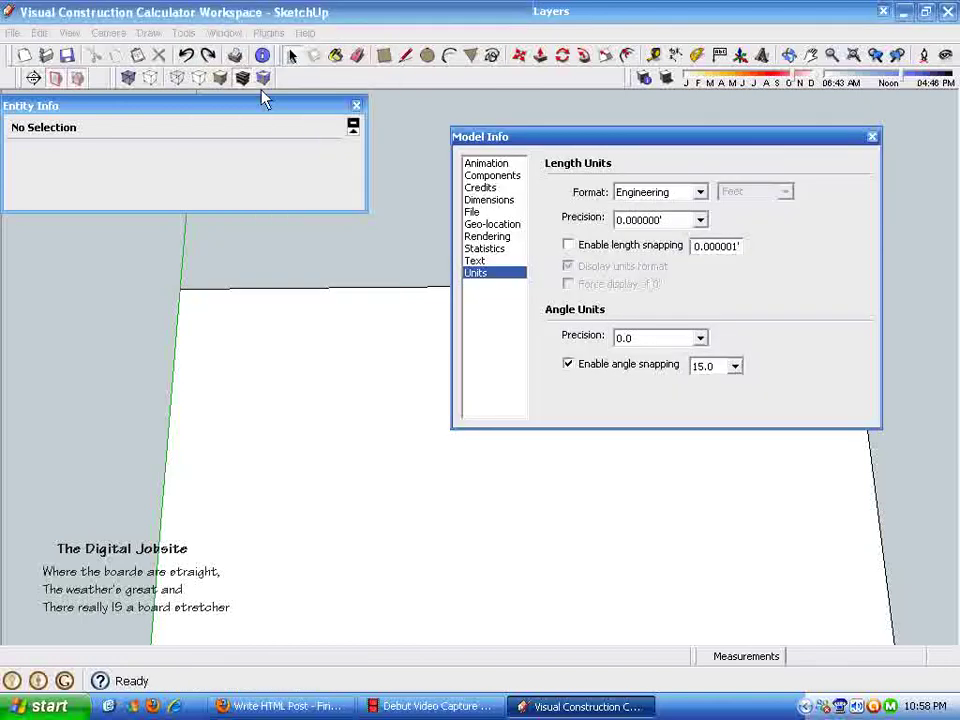
pyautogui.click(701, 192)
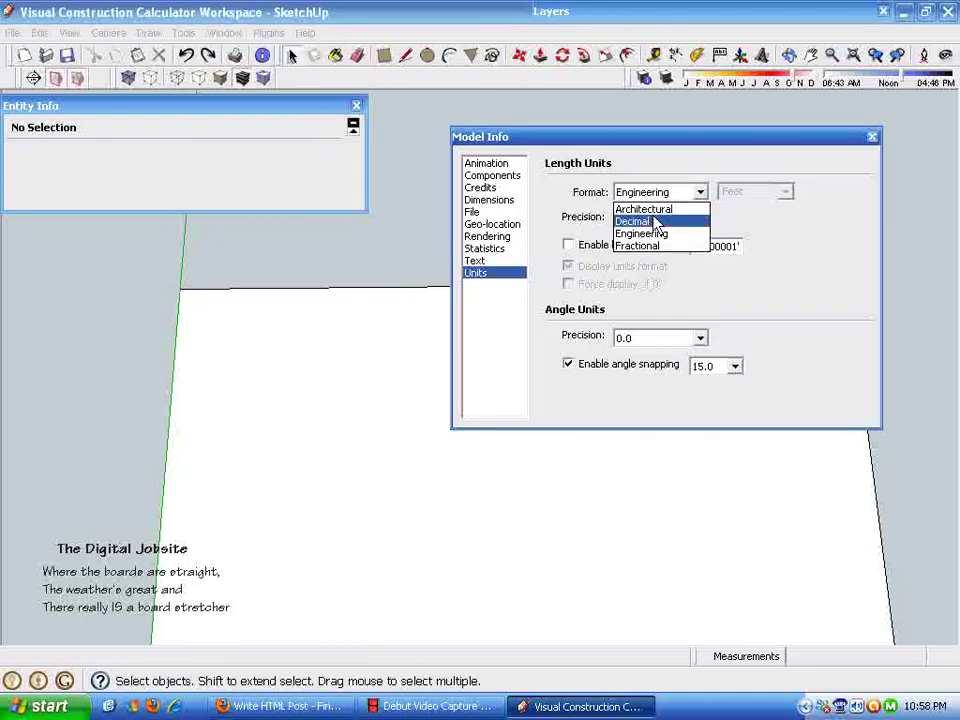
pyautogui.click(655, 208)
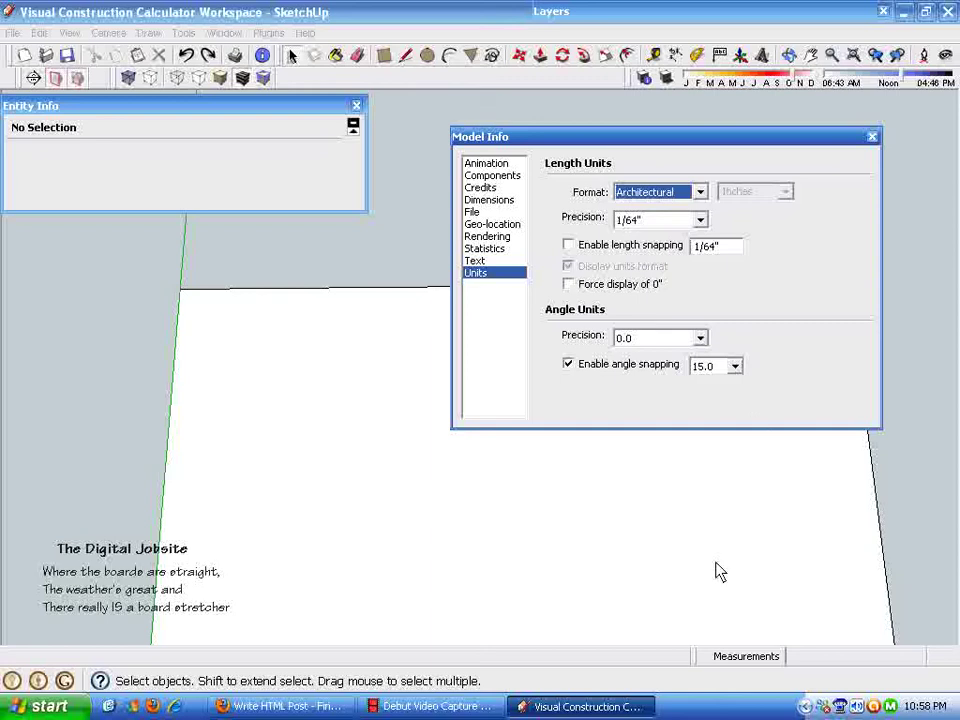
pyautogui.click(879, 510)
pyautogui.click(736, 146)
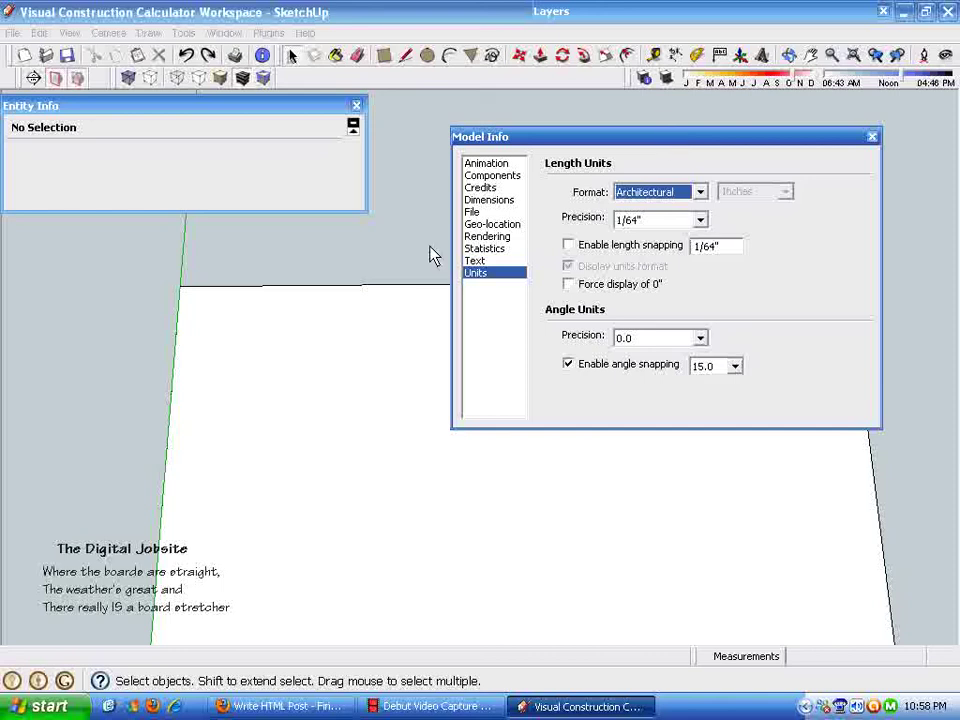
# - Draw a 49 7/8 inch line on the ground plane and select it so it reads 4' 1 7/8"
pyautogui.click(872, 137)
pyautogui.click(405, 56)
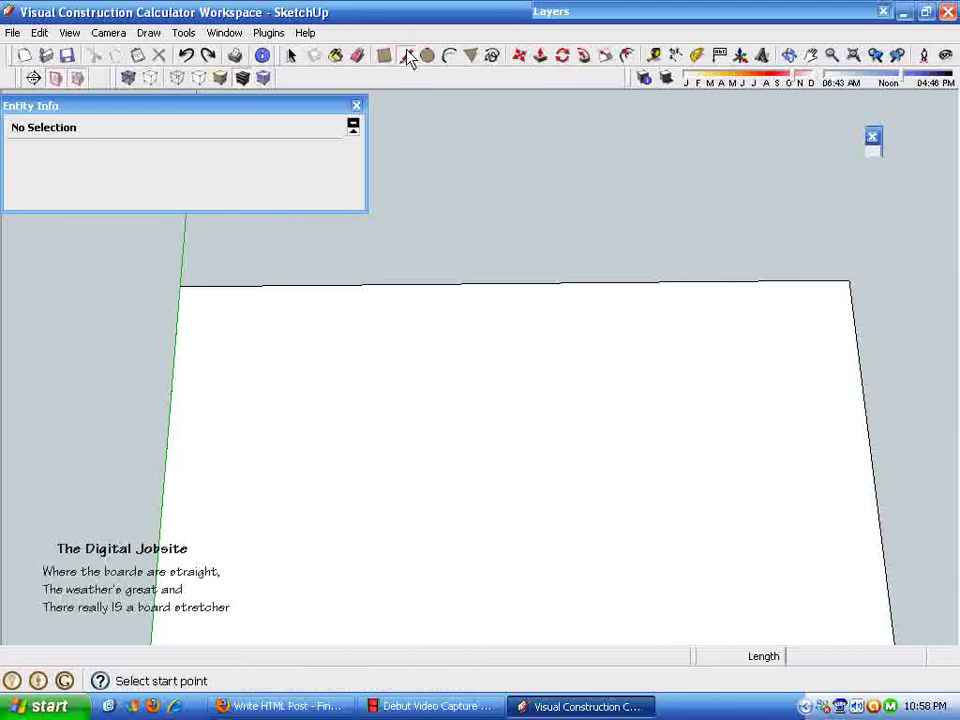
pyautogui.click(298, 482)
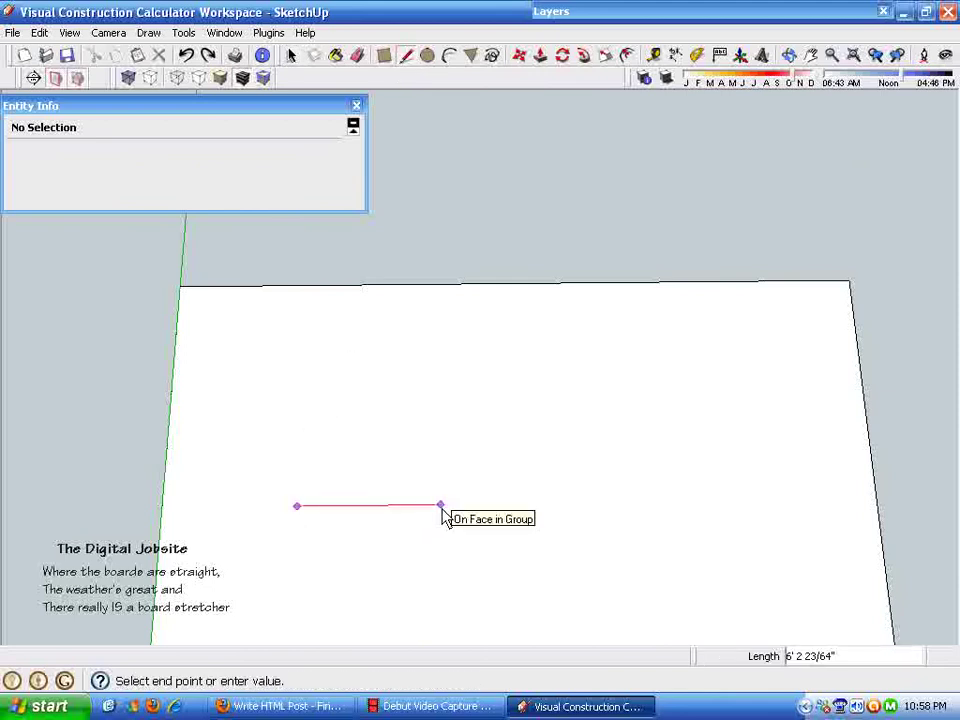
pyautogui.write('49')
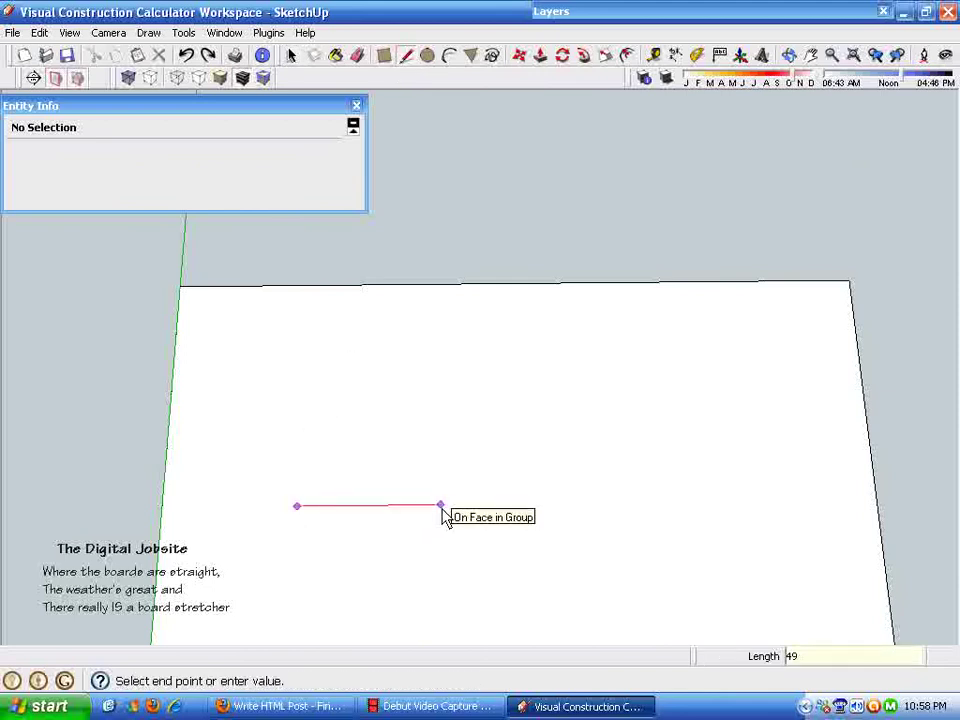
pyautogui.write(' 7/8')
pyautogui.press('Return')
pyautogui.press('space')
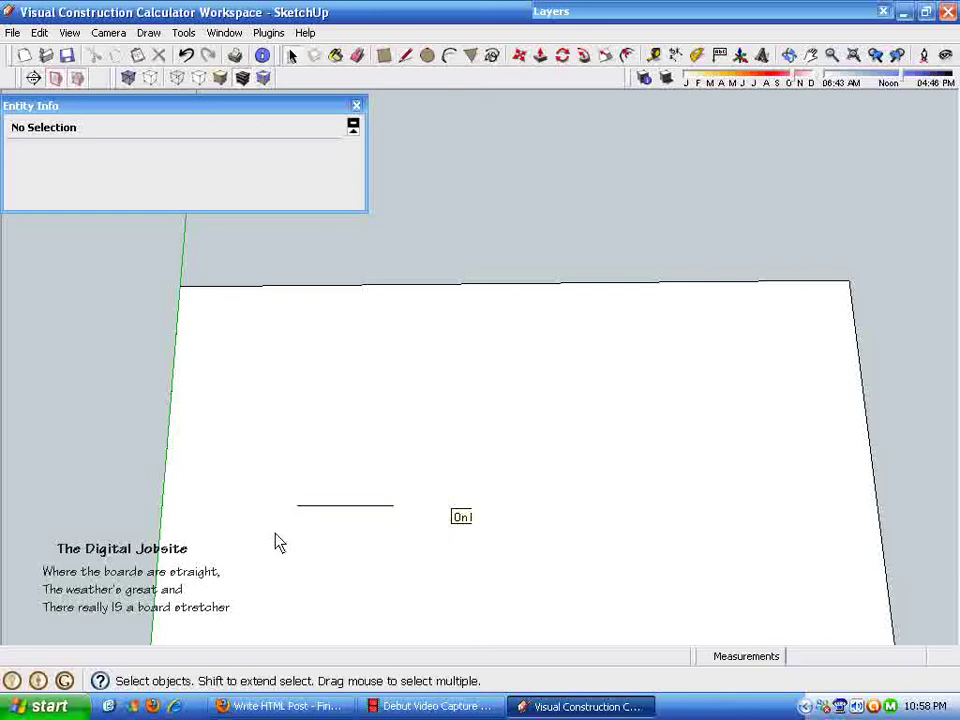
pyautogui.click(384, 507)
pyautogui.scroll(3, 380, 510)
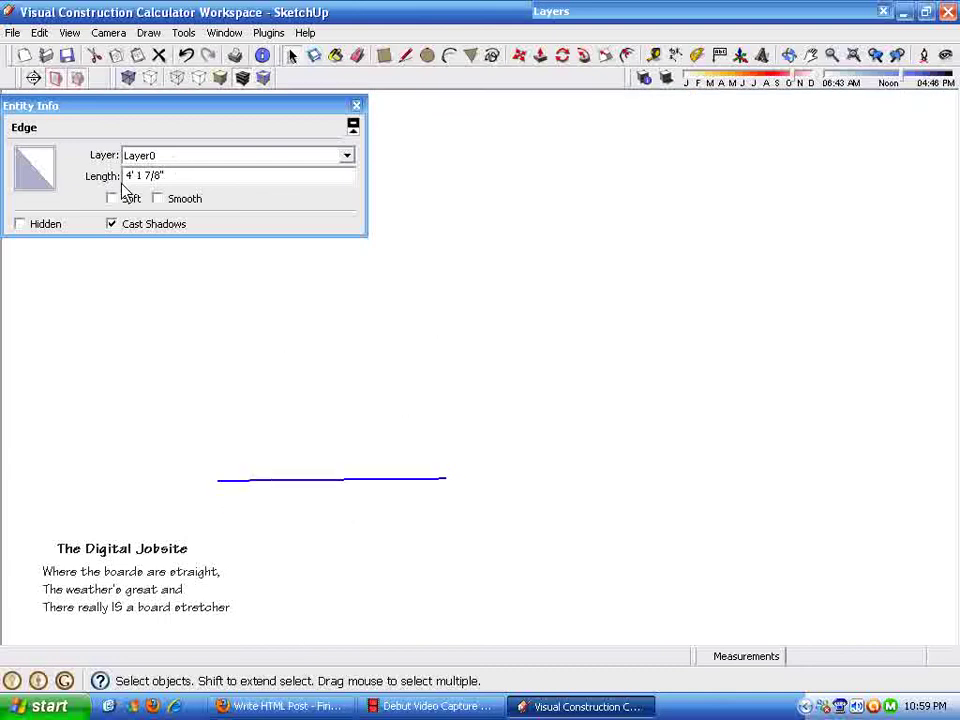
# - Set the length format to Fractional and reselect the line to read its fractional length
pyautogui.click(228, 33)
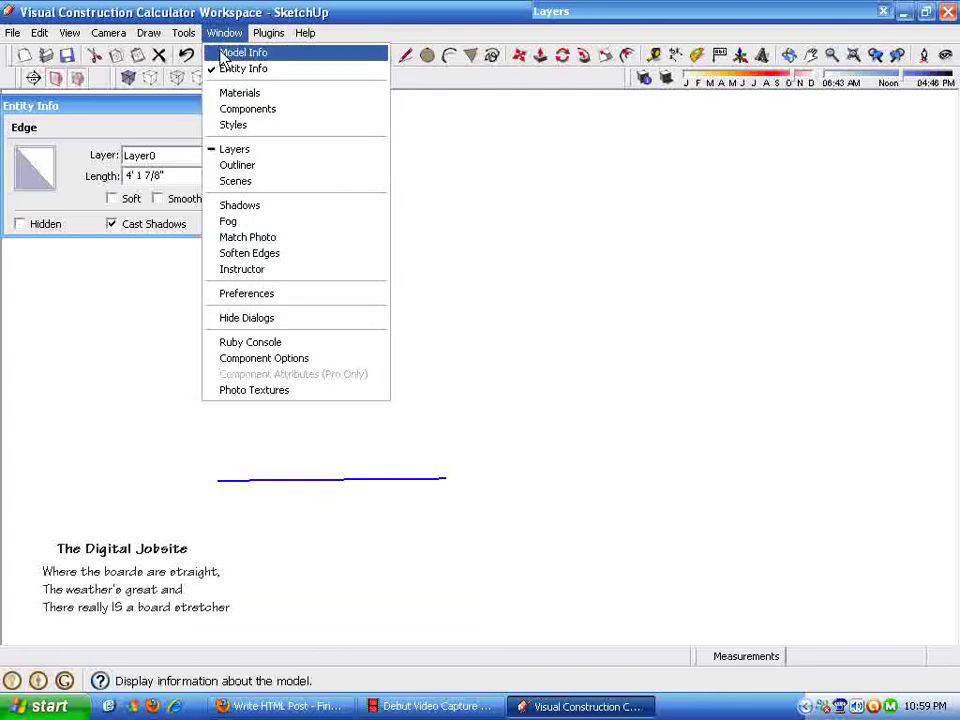
pyautogui.click(236, 53)
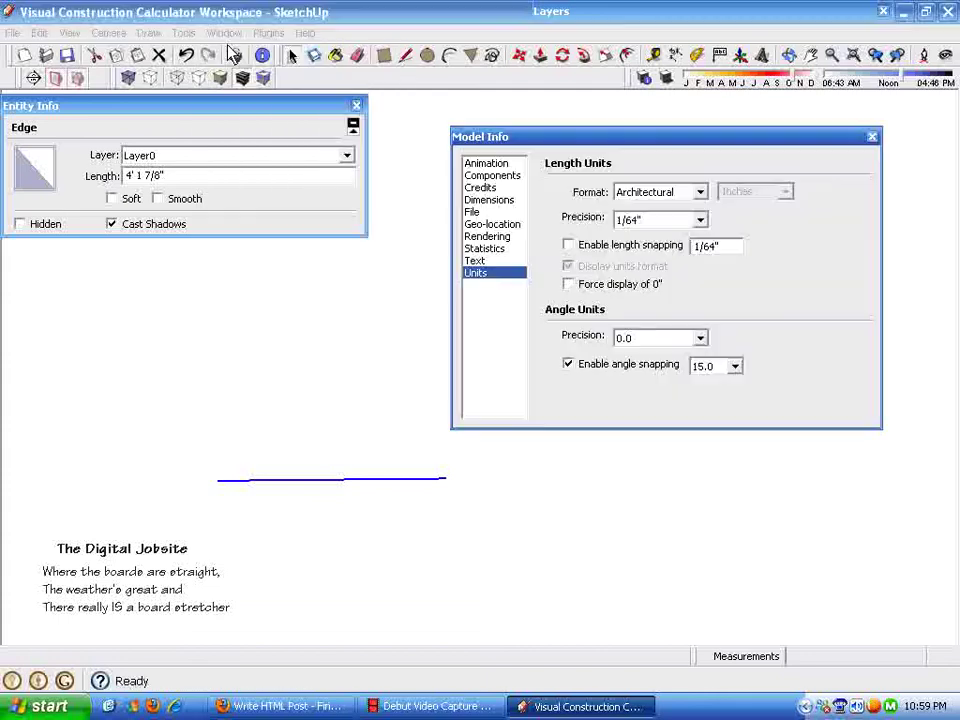
pyautogui.click(702, 194)
pyautogui.click(655, 246)
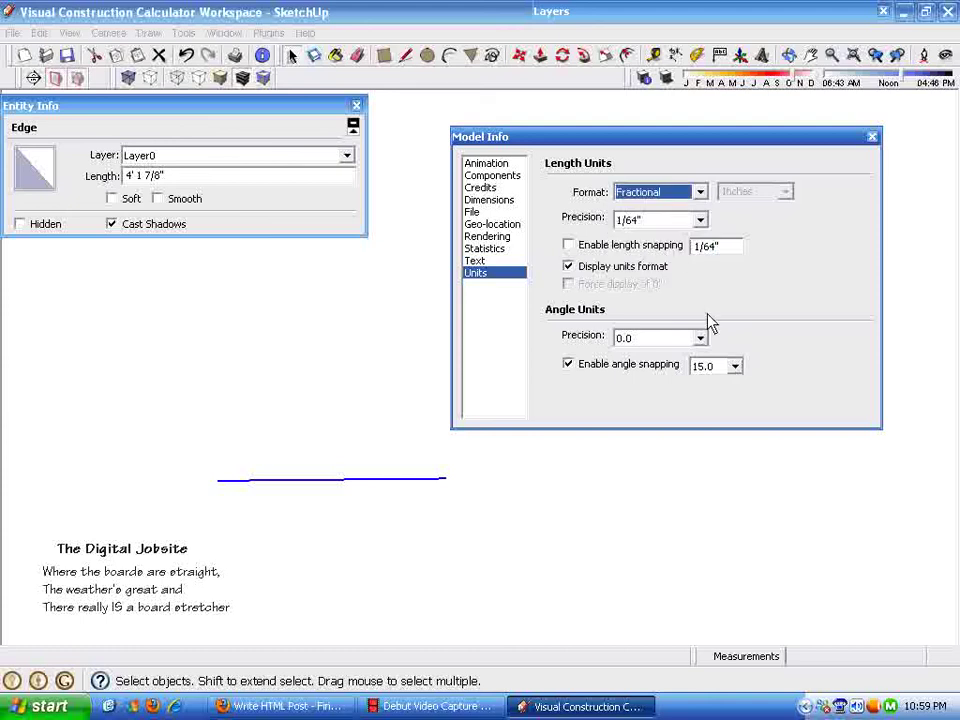
pyautogui.click(855, 508)
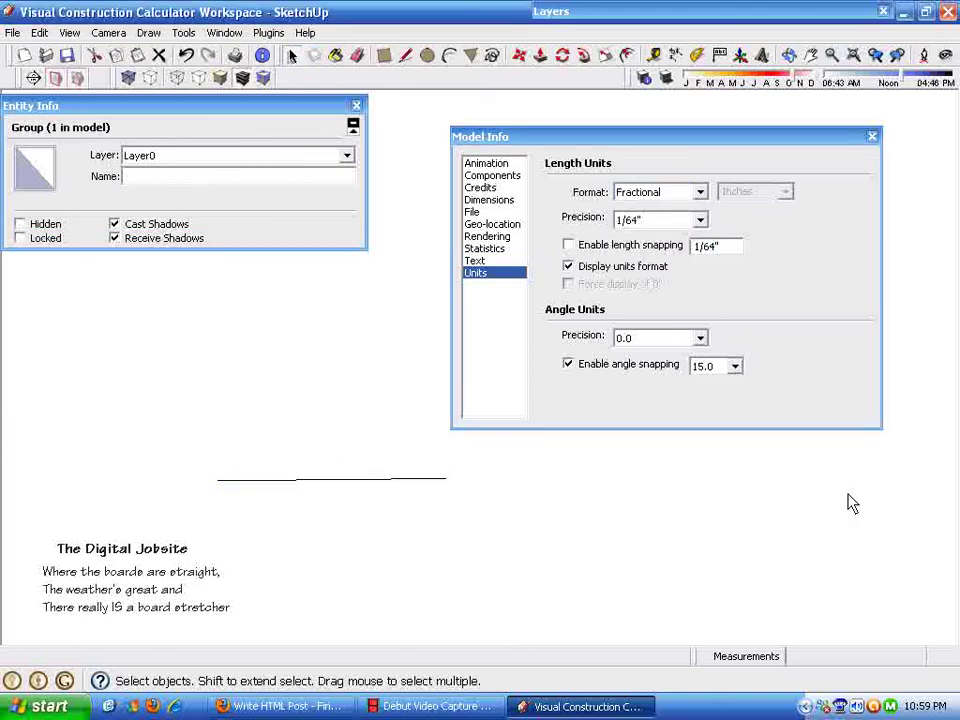
pyautogui.click(385, 480)
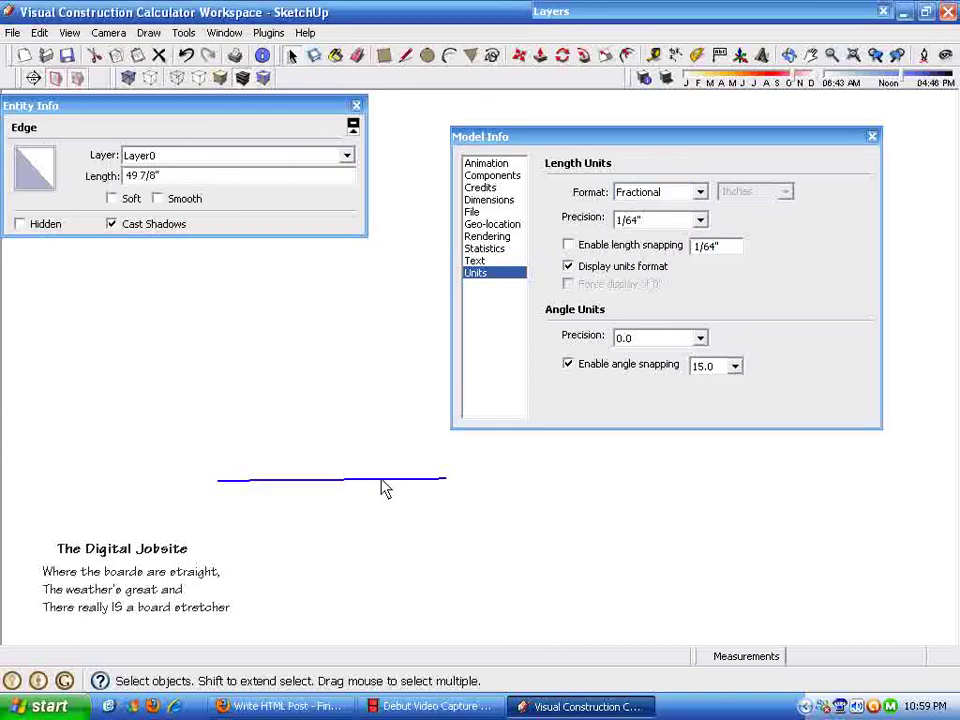
# - Set the length format to Decimal in centimeters so the reselected line reads 126.682500cm
pyautogui.click(701, 192)
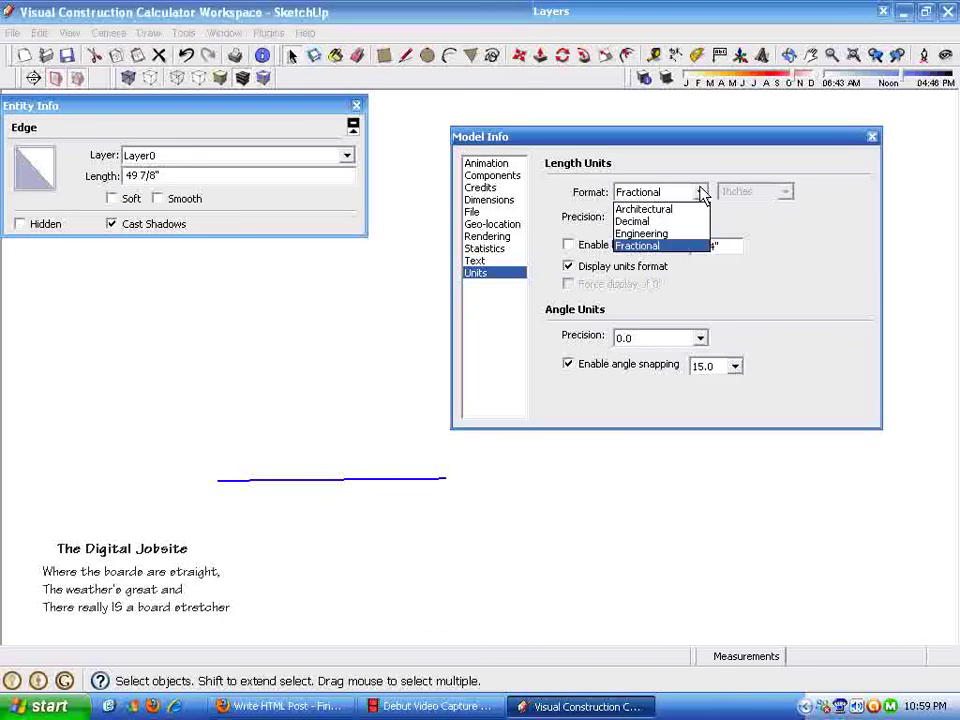
pyautogui.click(634, 222)
pyautogui.click(787, 193)
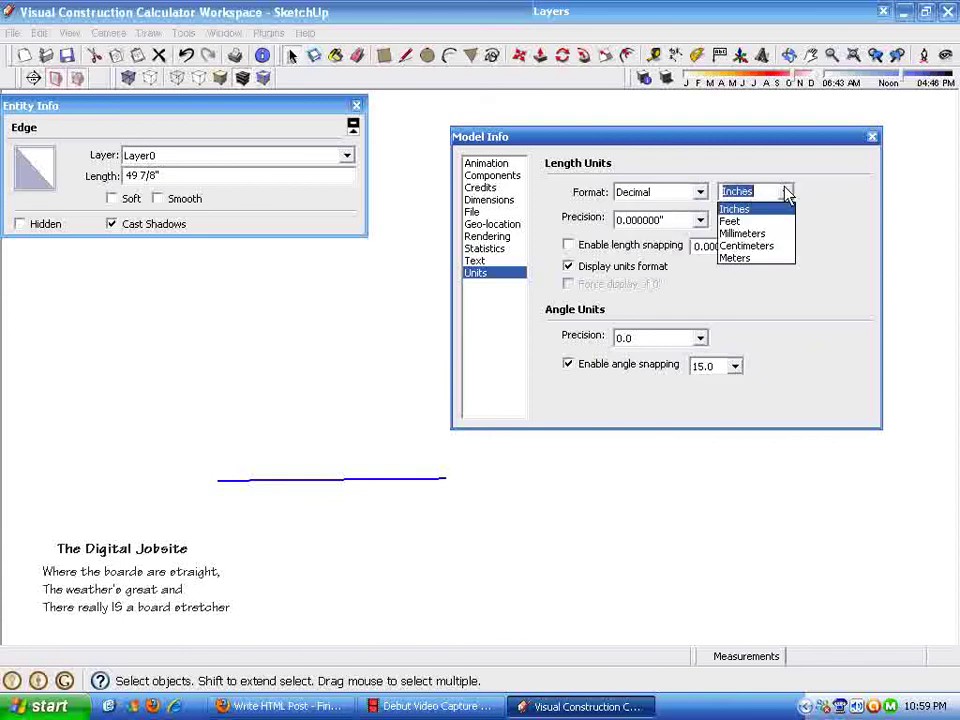
pyautogui.click(745, 245)
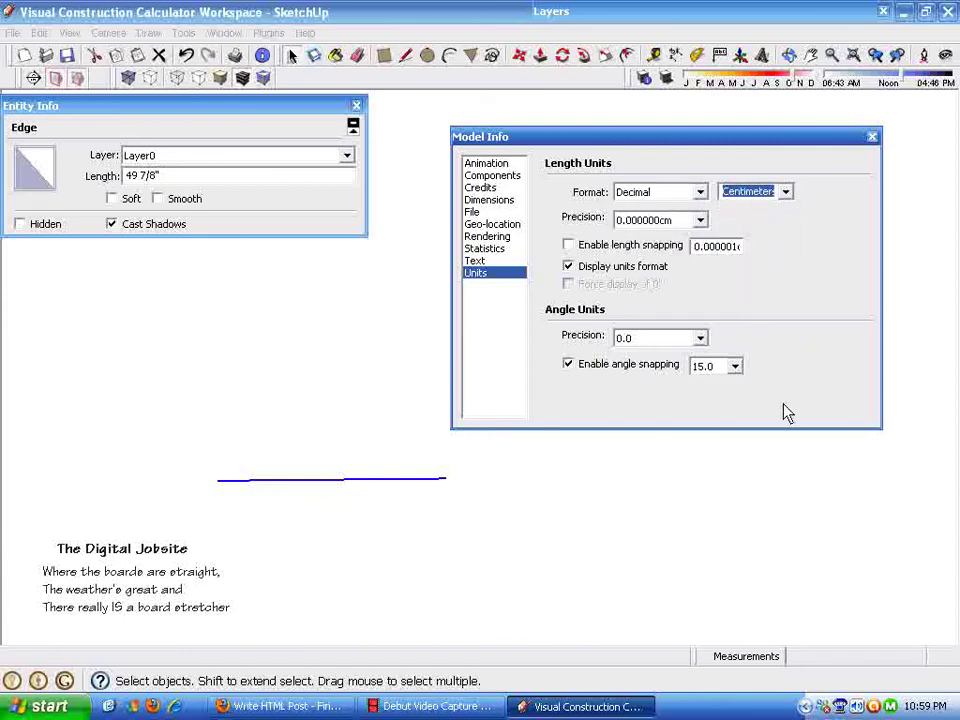
pyautogui.click(827, 516)
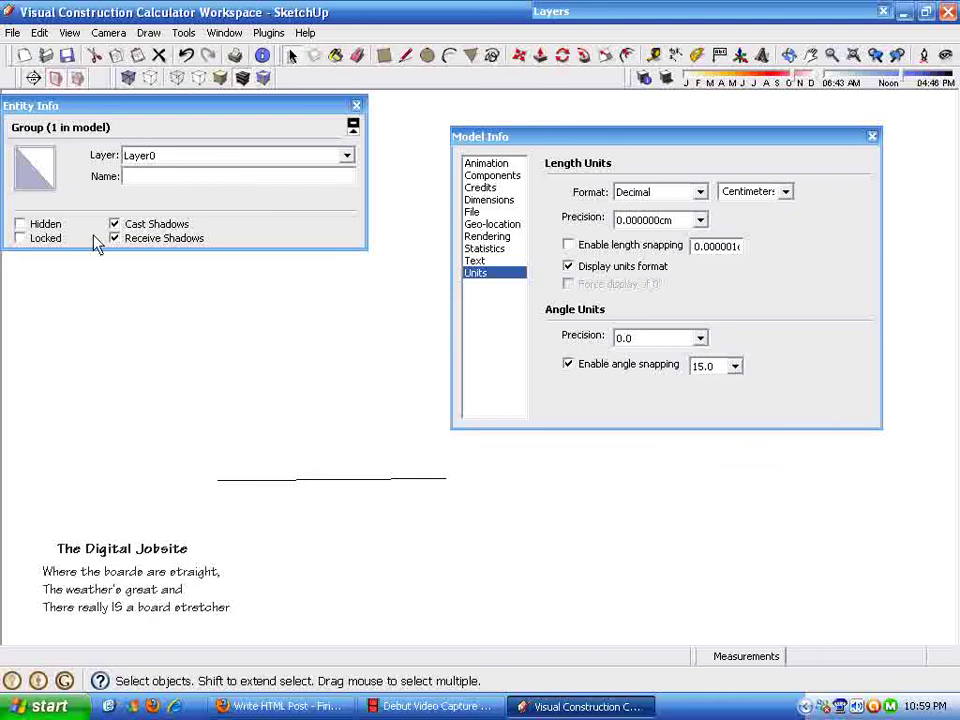
pyautogui.click(296, 480)
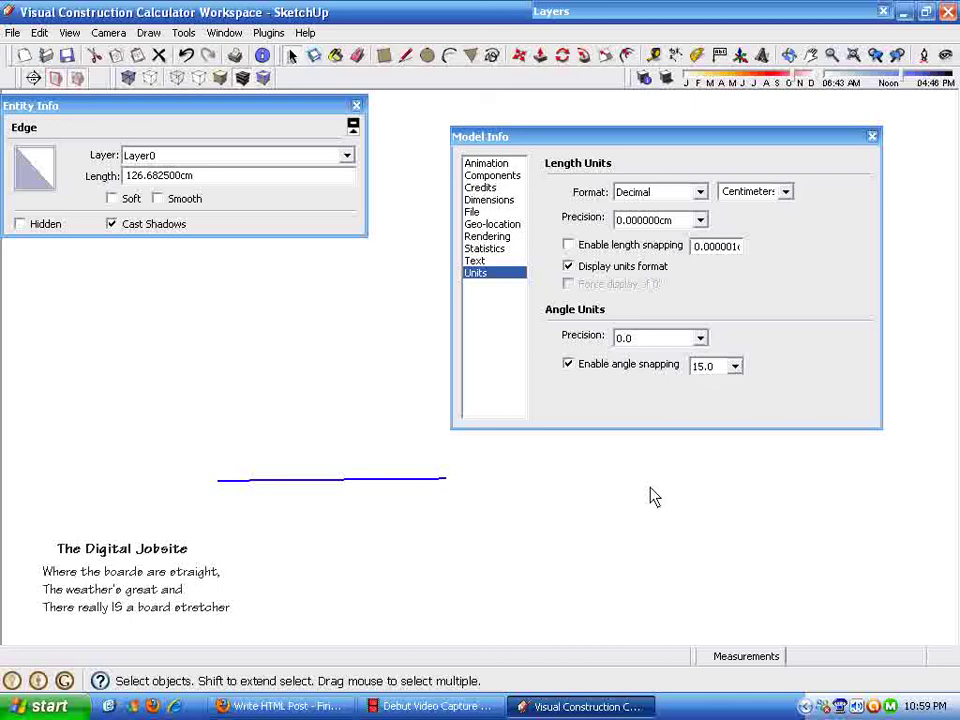
# - Close Model Info and roll up the Entity Info panel
pyautogui.click(714, 139)
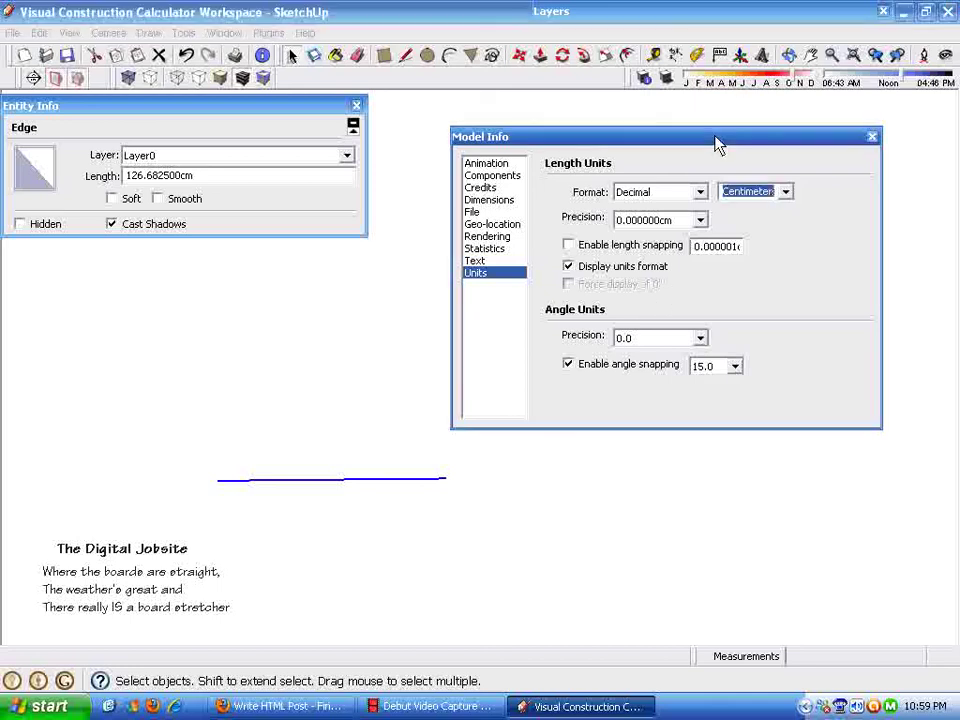
pyautogui.click(873, 139)
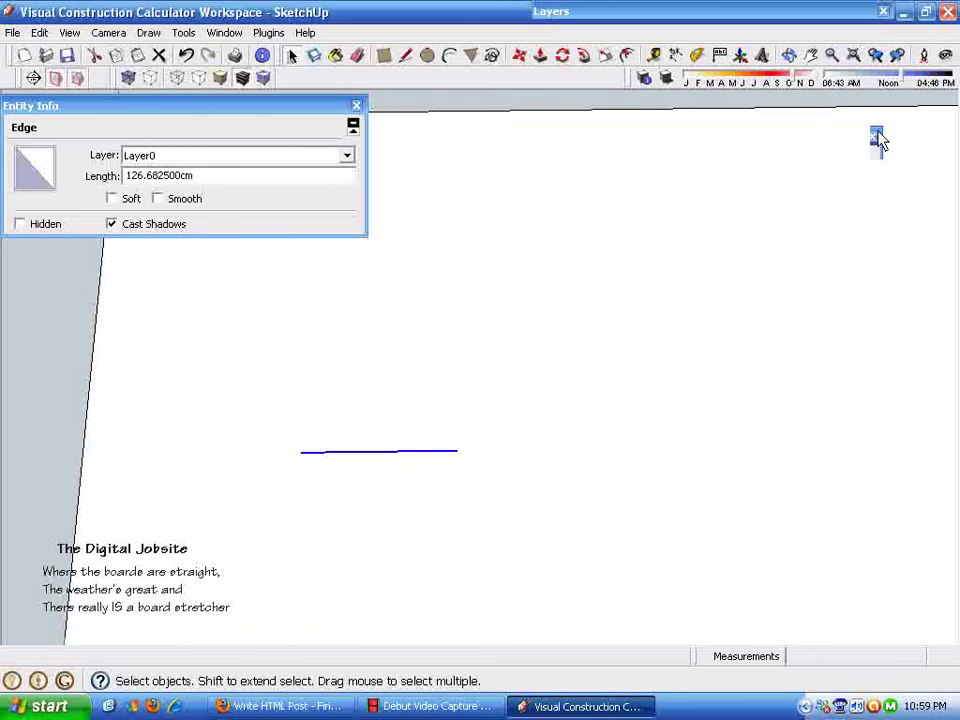
pyautogui.click(301, 112)
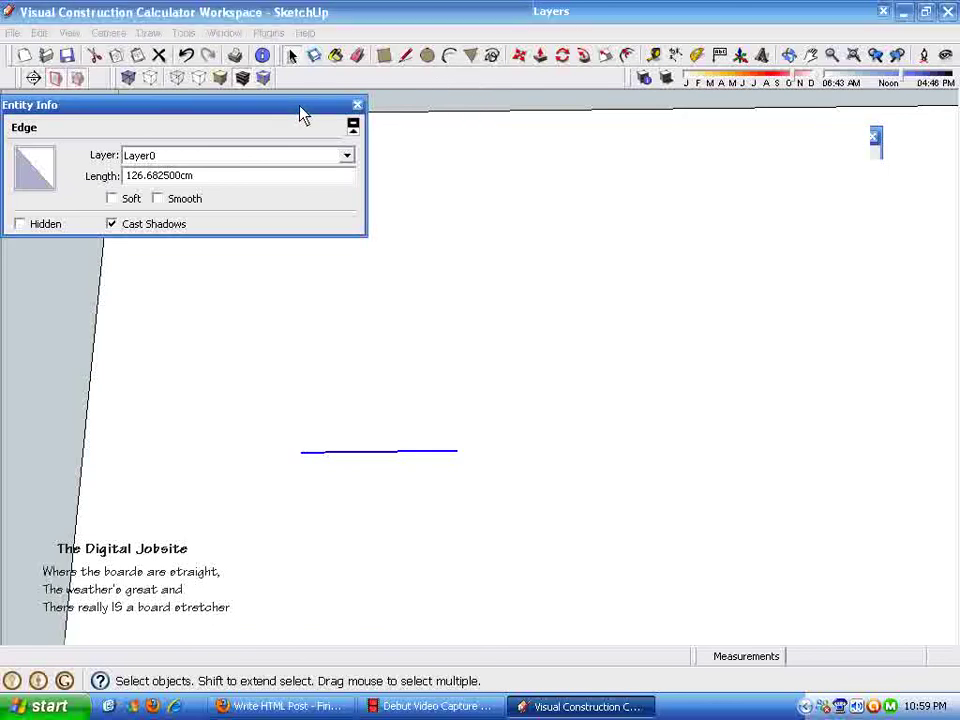
# - Select the short line, expand Entity Info to check its length, then clear the selection
pyautogui.moveTo(264, 418); pyautogui.dragTo(532, 537)
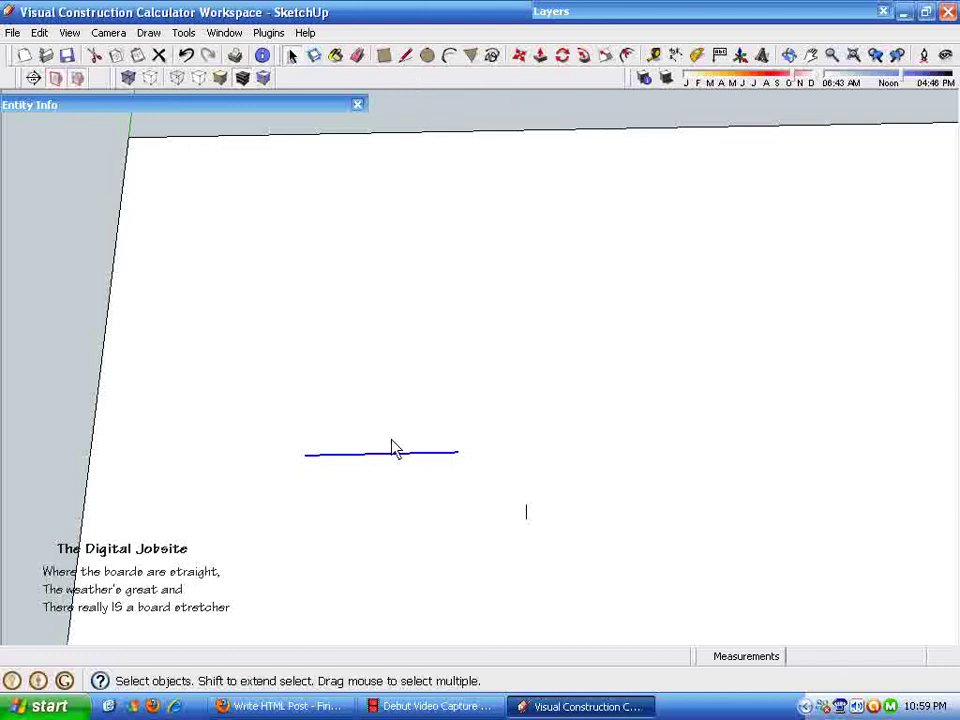
pyautogui.scroll(-1, 216, 173)
pyautogui.scroll(1, 293, 319)
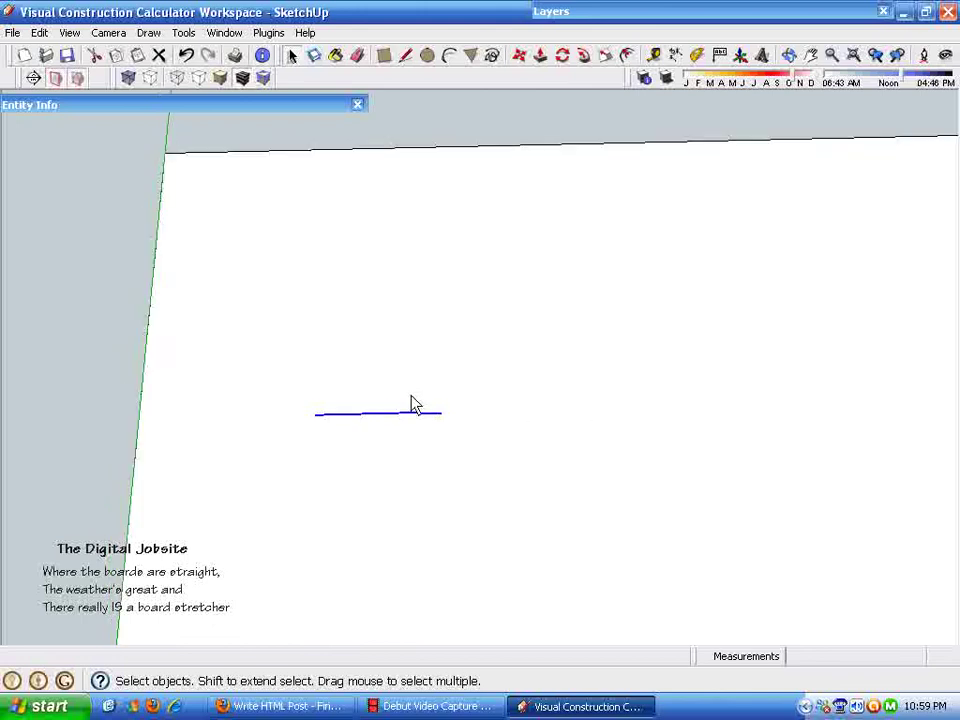
pyautogui.scroll(-2, 414, 403)
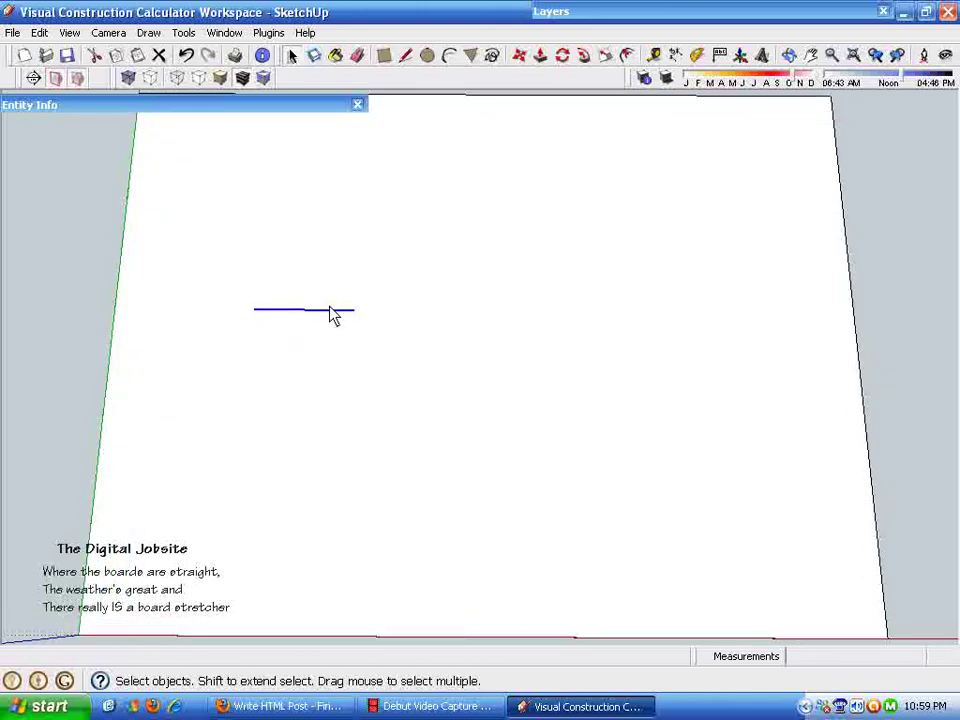
pyautogui.click(333, 316)
pyautogui.click(310, 311)
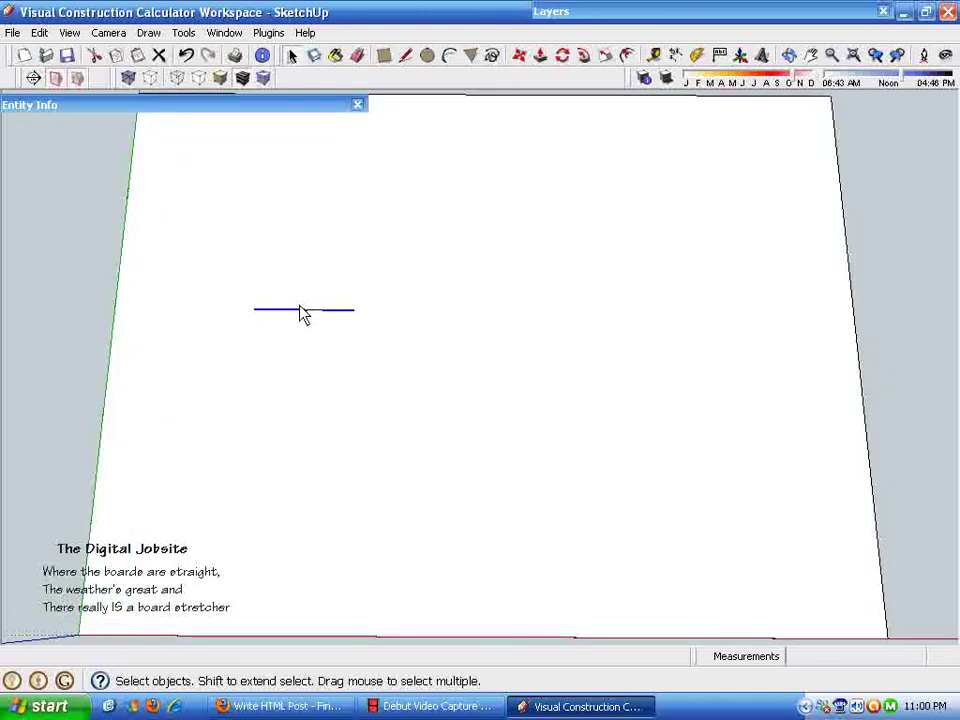
pyautogui.click(152, 107)
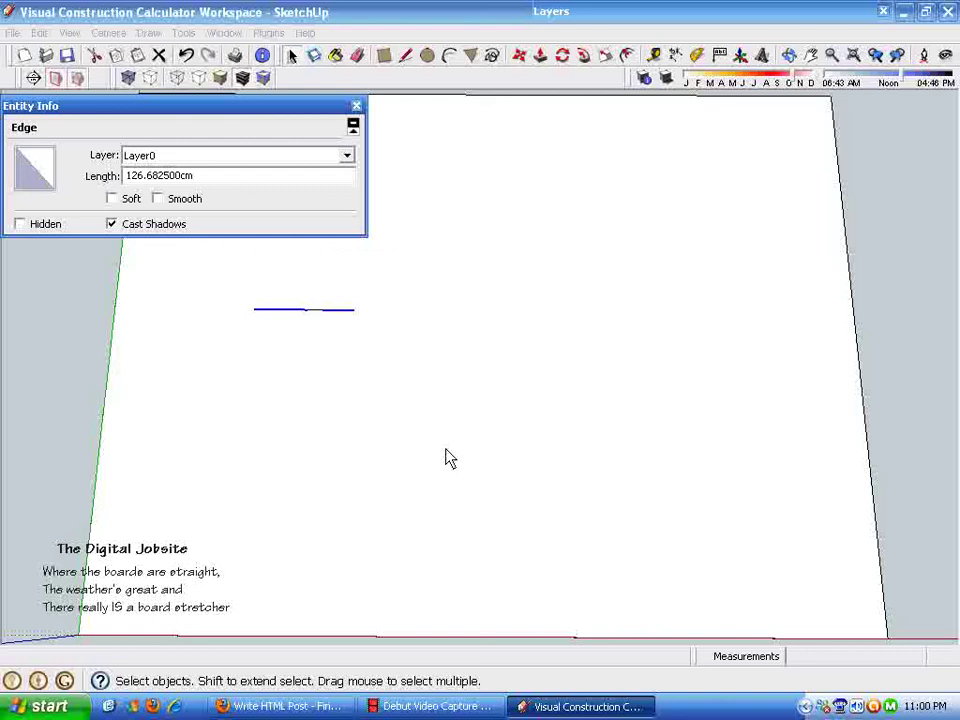
pyautogui.click(911, 324)
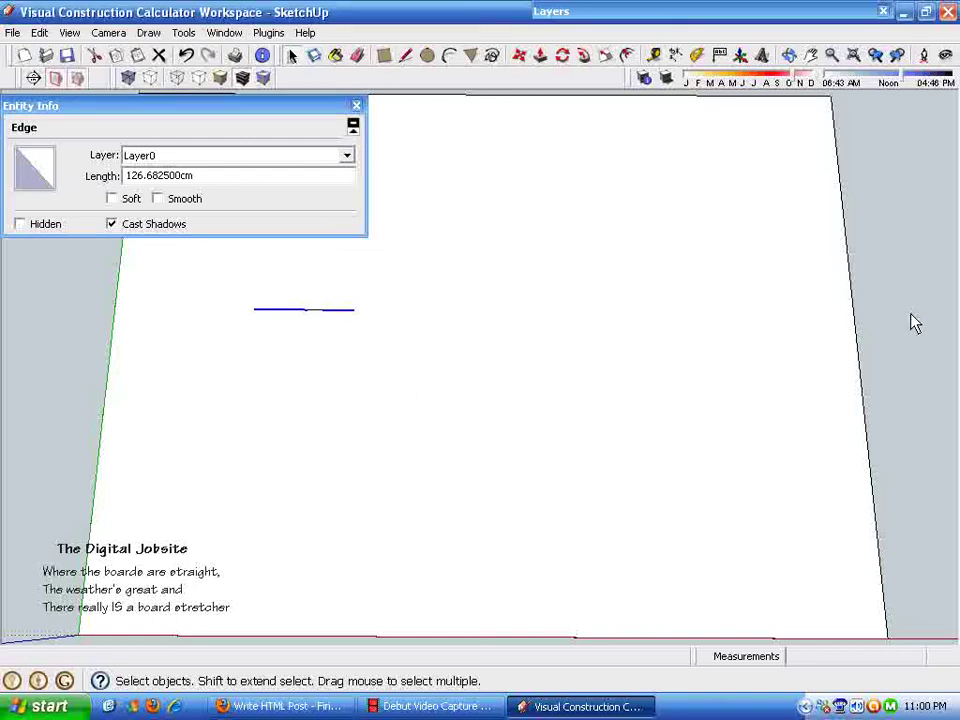
pyautogui.click(210, 108)
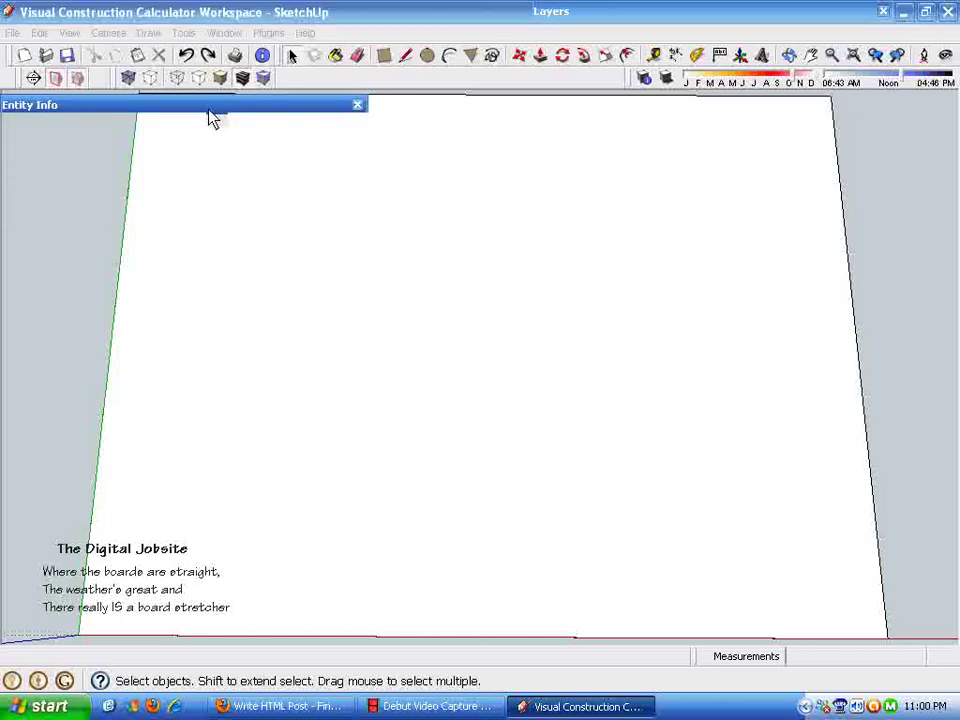
pyautogui.scroll(2, 574, 486)
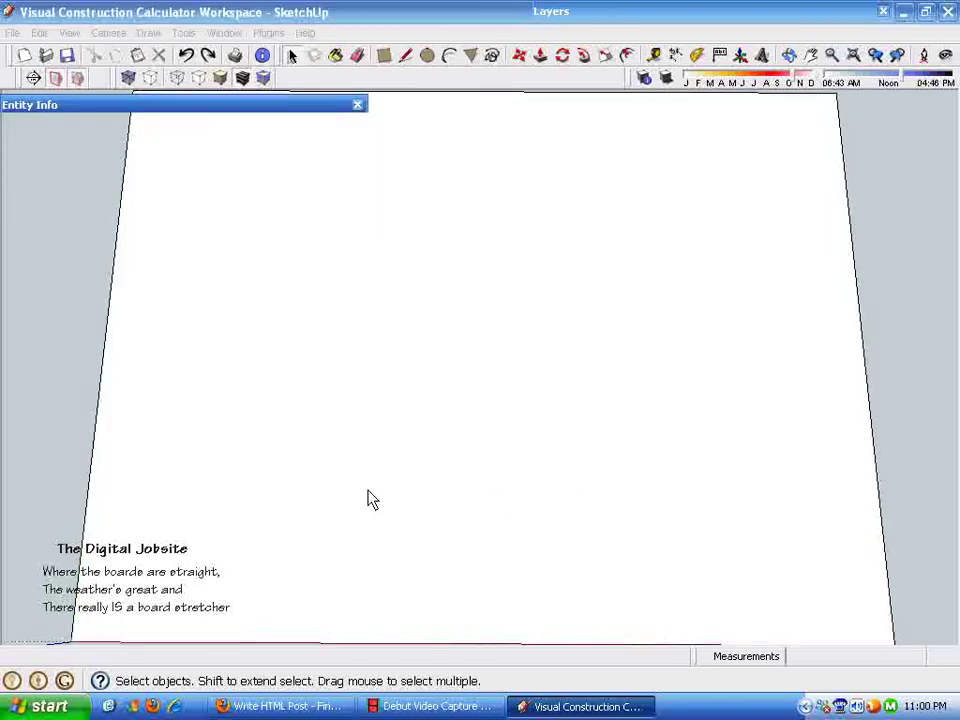
pyautogui.scroll(1, 394, 462)
pyautogui.scroll(1, 432, 401)
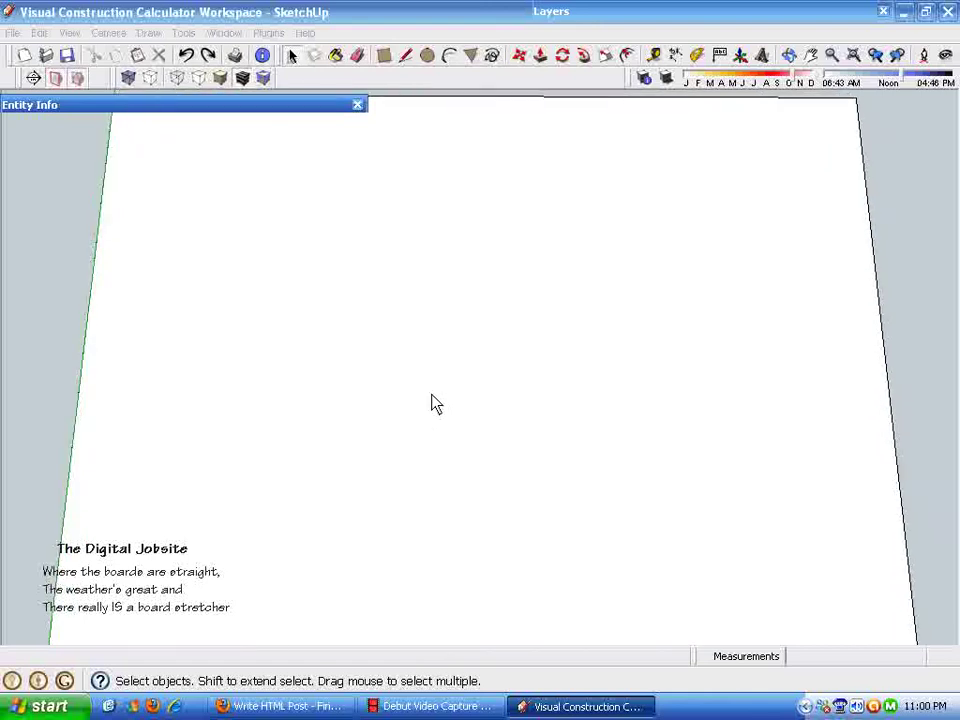